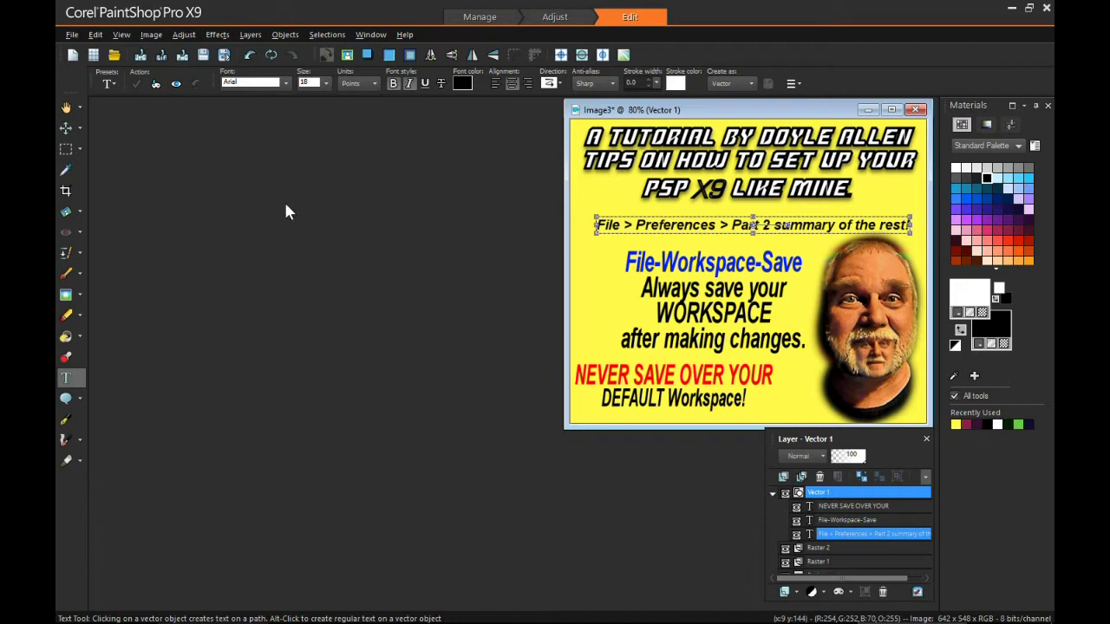
- Review the file format preferences for Metafile / Import, PCD, PNG, PostScript and RAW (Graphics), and accept them without changes
click(73, 38)
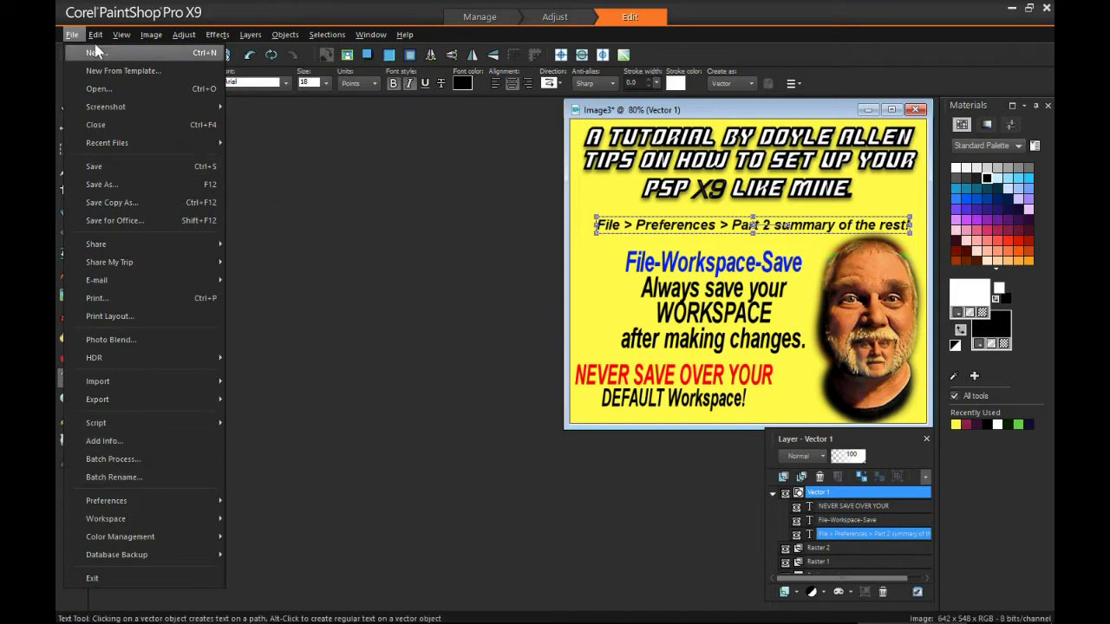
mouse_move(155, 504)
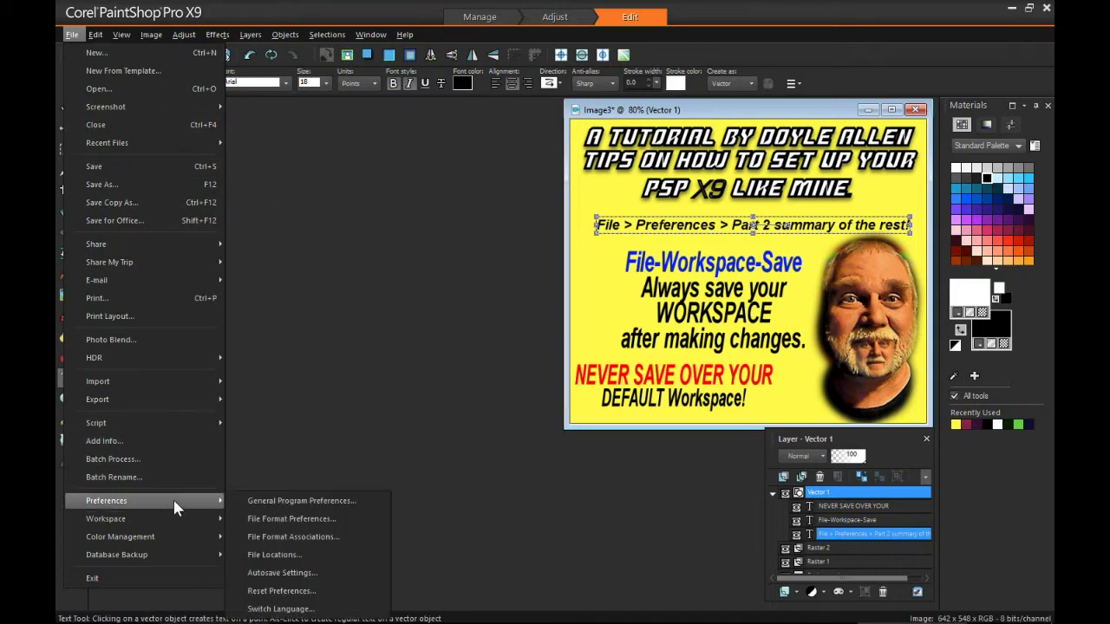
click(335, 520)
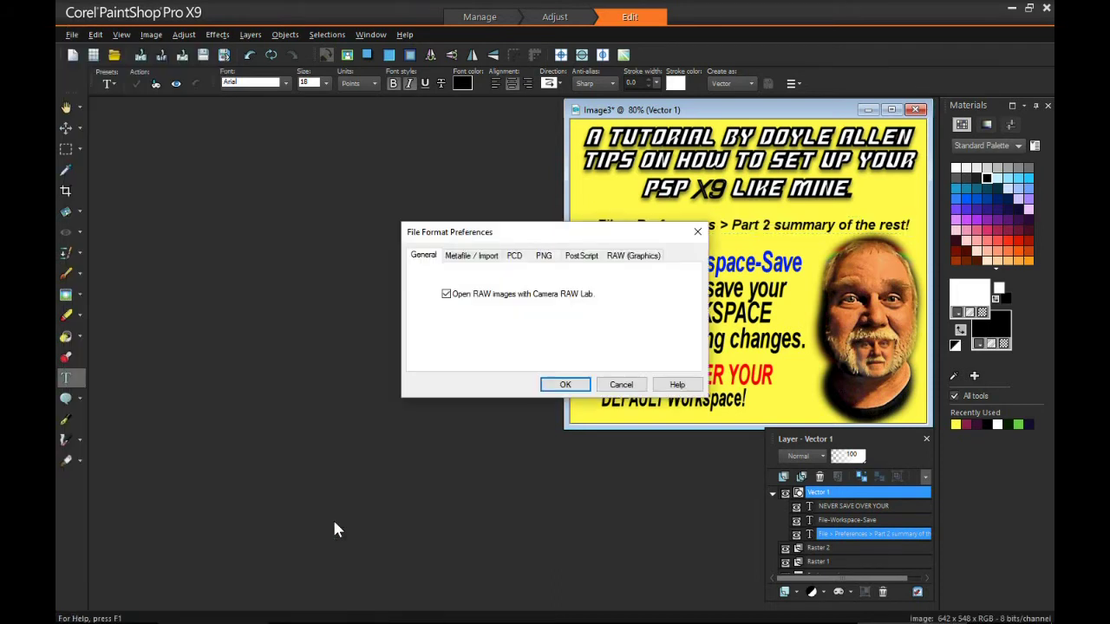
click(482, 261)
drag(548, 228, 330, 163)
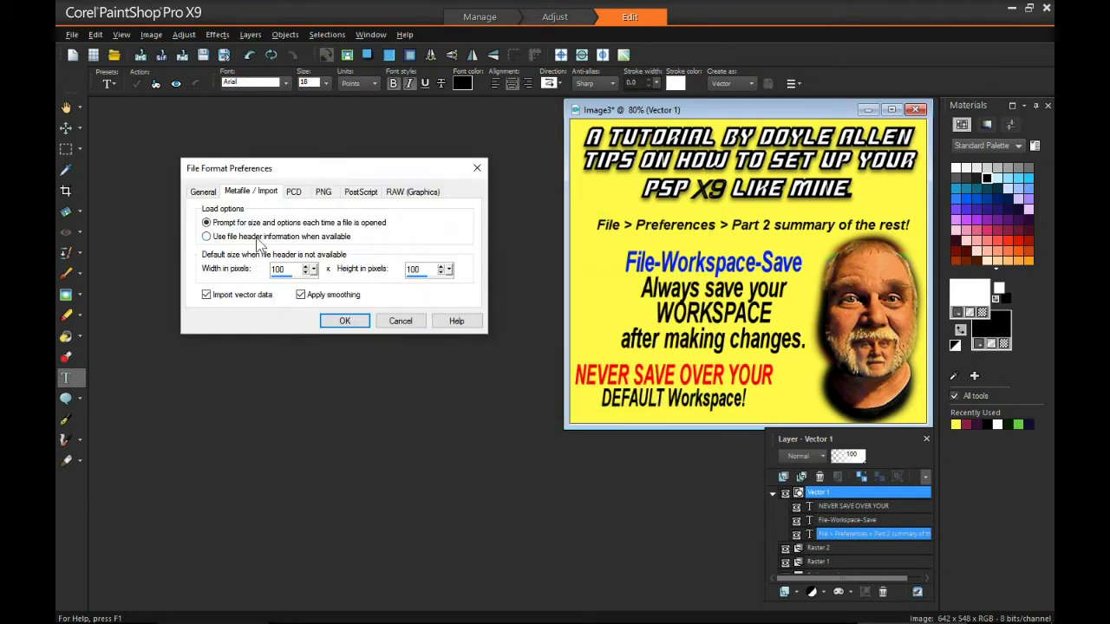
click(295, 193)
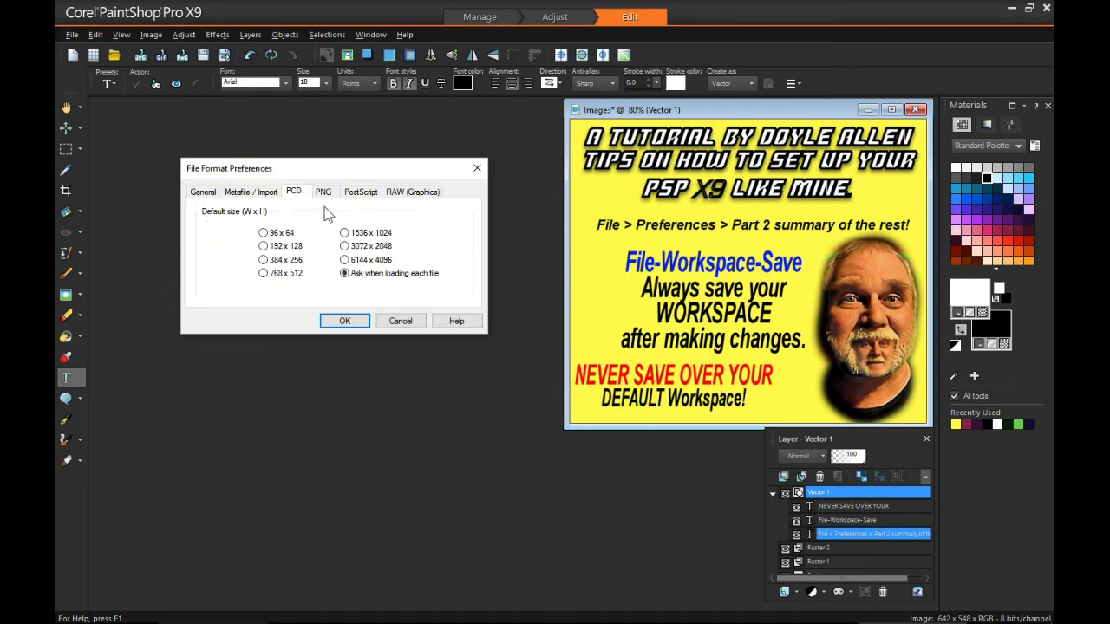
click(326, 193)
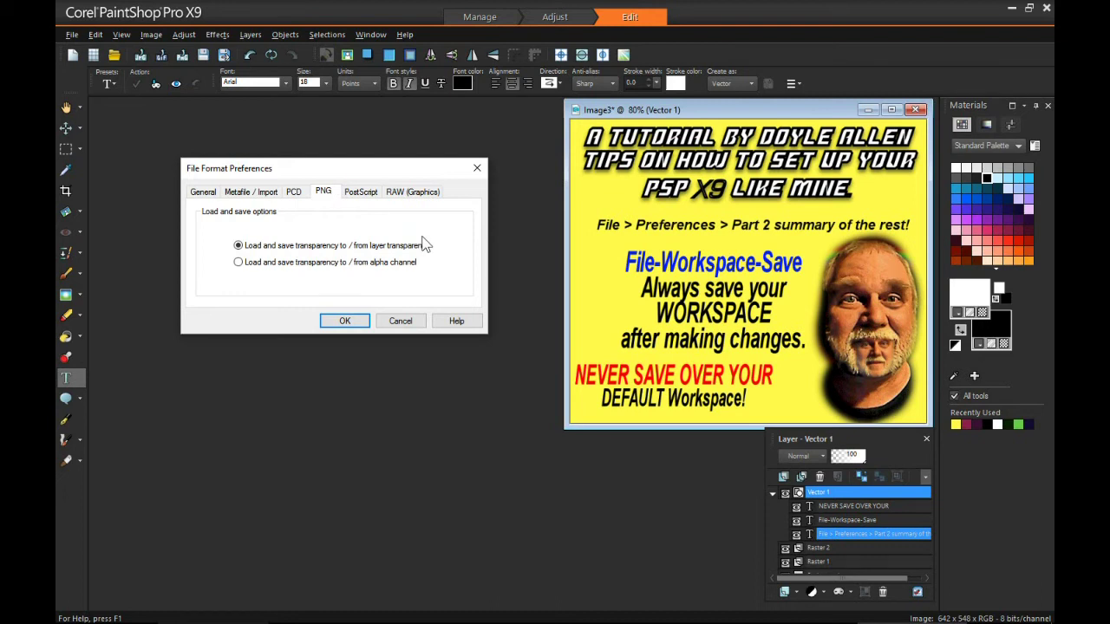
click(365, 193)
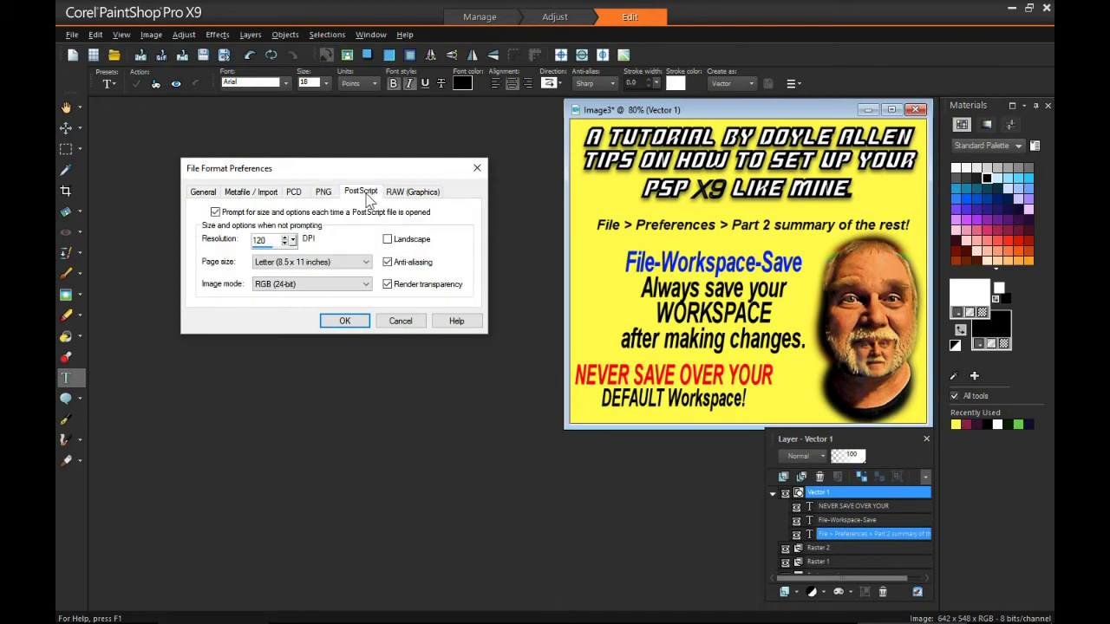
click(416, 194)
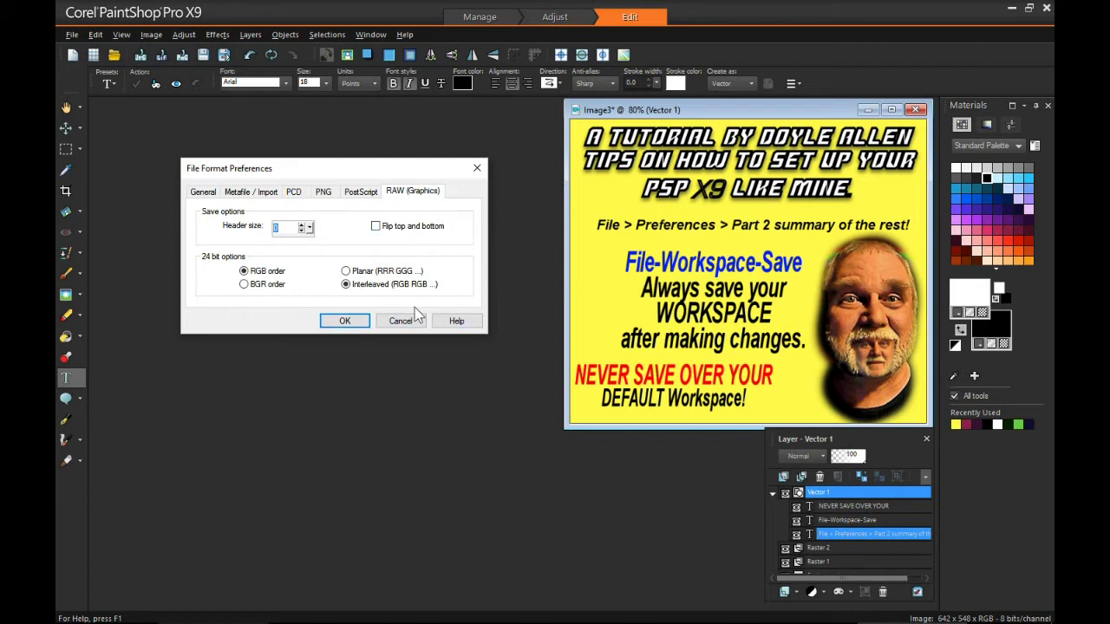
click(344, 321)
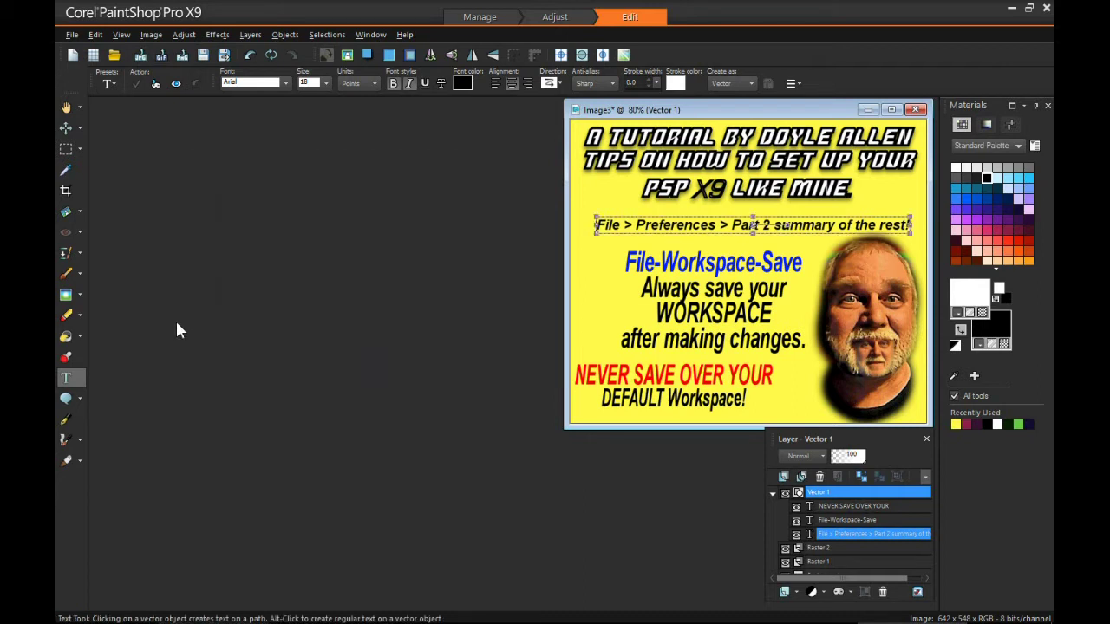
- Open the file format associations preferences and dismiss the notice about default apps
click(72, 34)
mouse_move(137, 499)
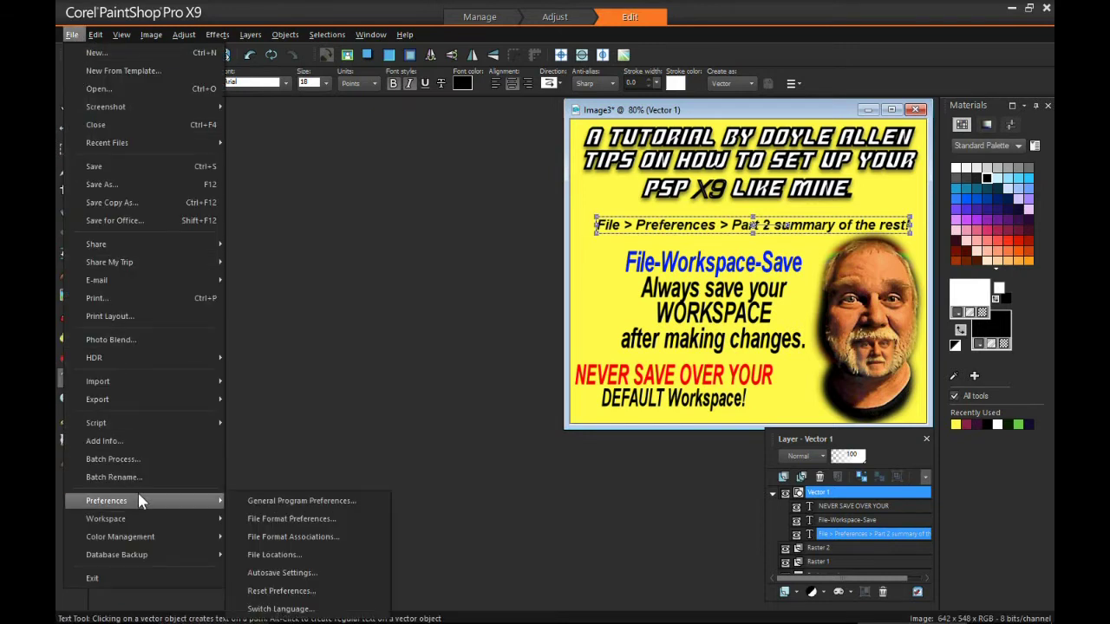
click(320, 538)
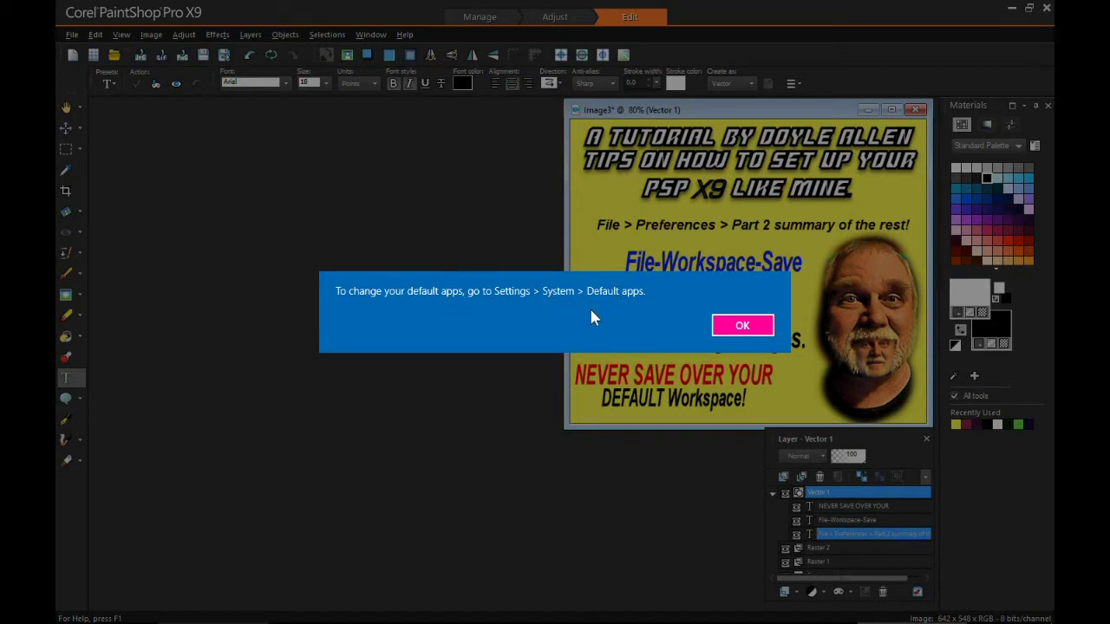
click(739, 325)
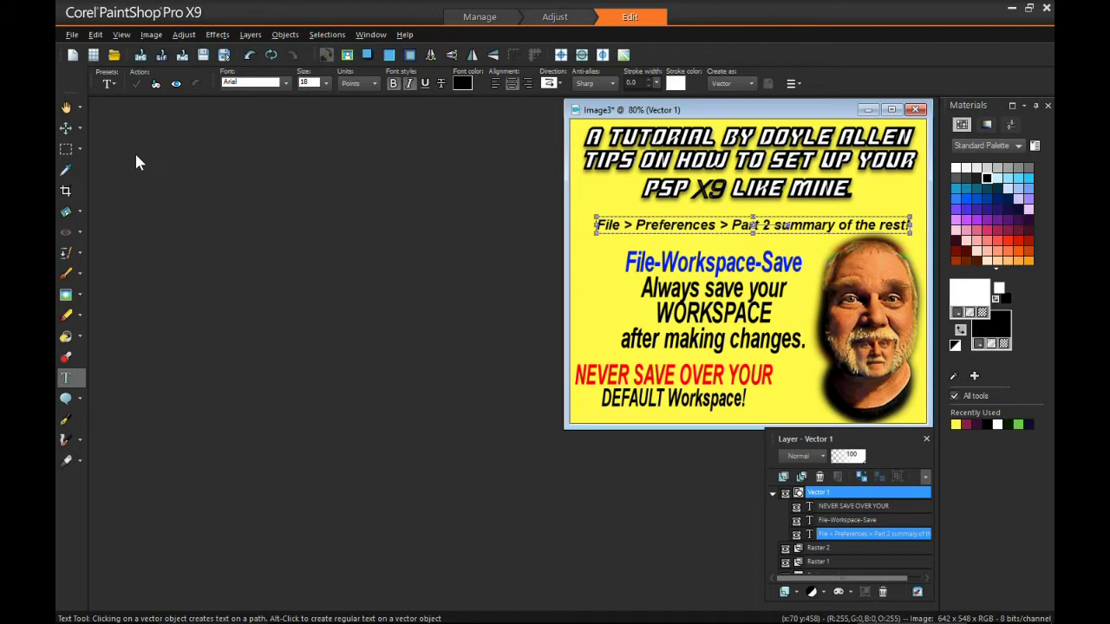
- Open the File Locations preferences and examine the plug-in file folders, selecting the My PSP Files plug-ins folder
click(72, 35)
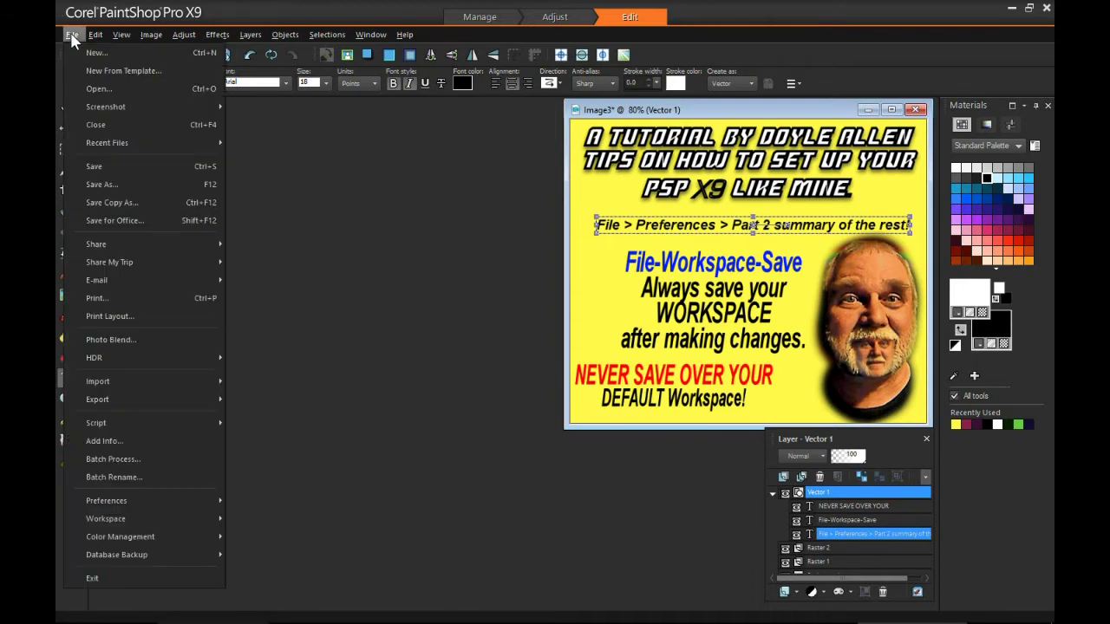
mouse_move(153, 506)
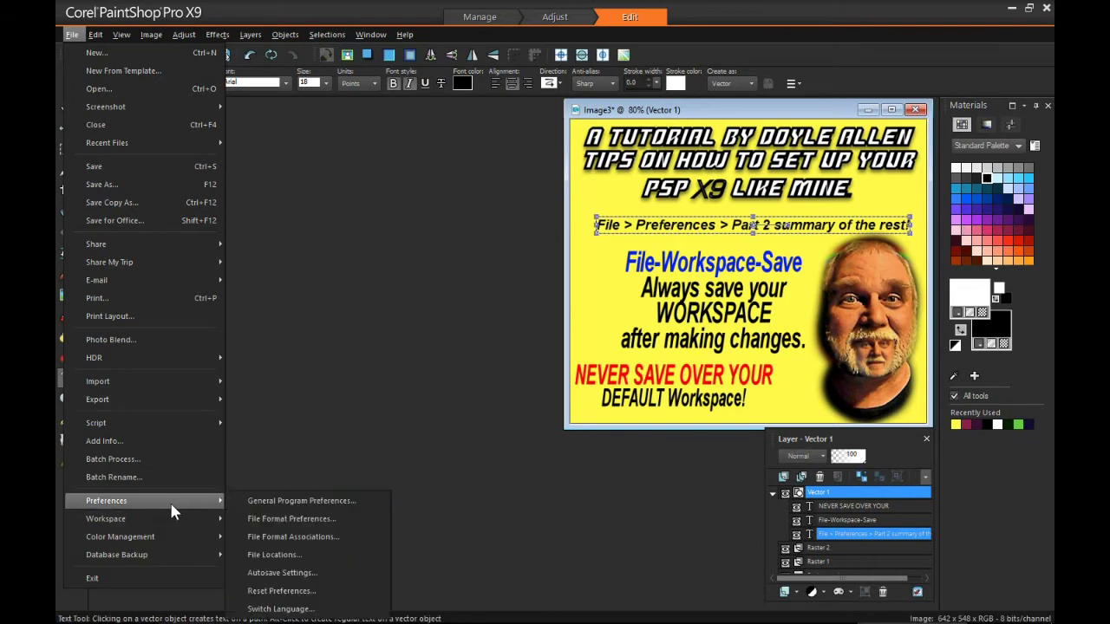
click(315, 557)
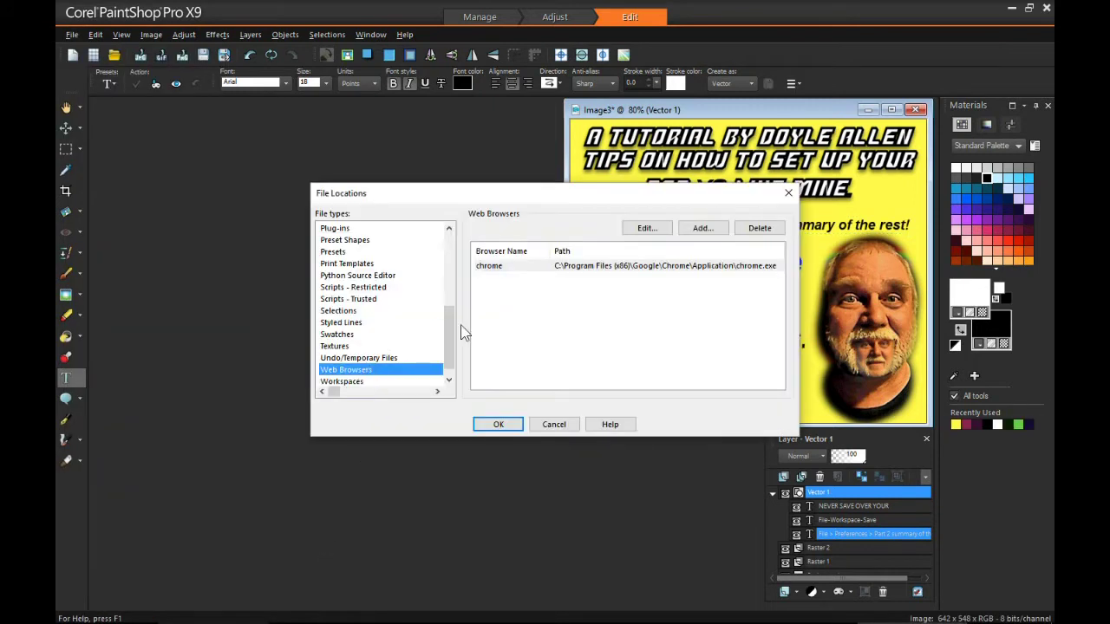
click(336, 229)
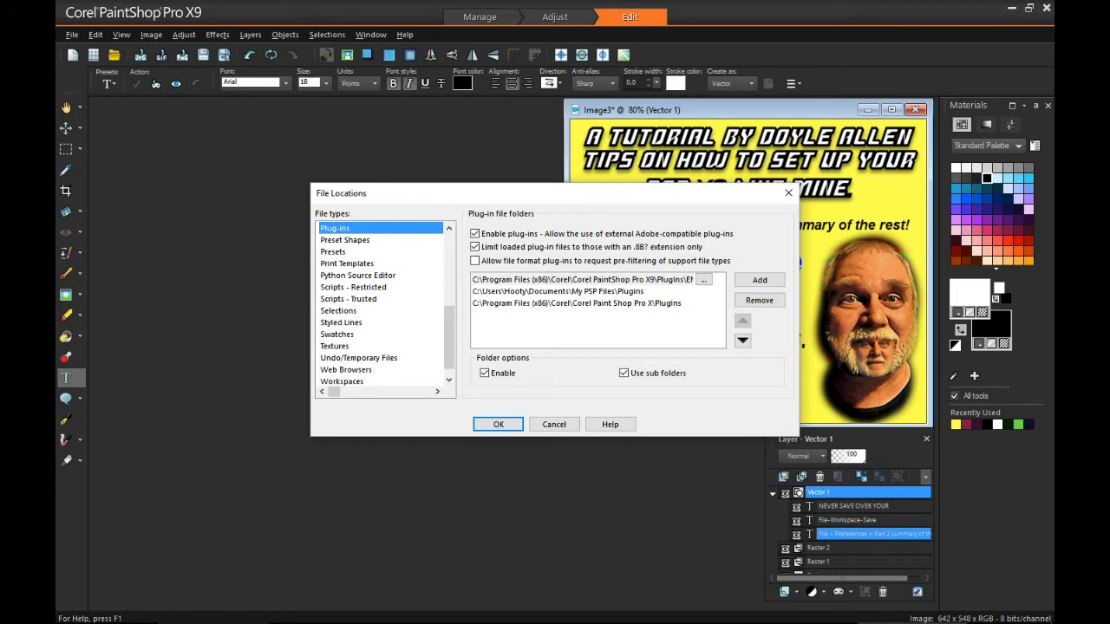
mouse_move(531, 613)
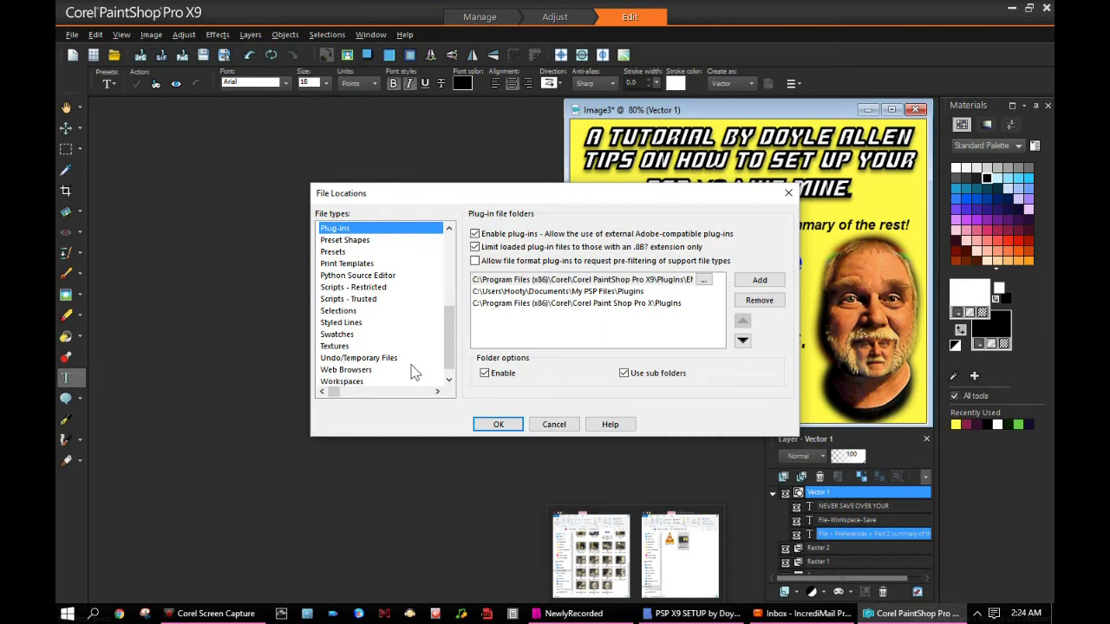
scroll(444, 340, up, 5)
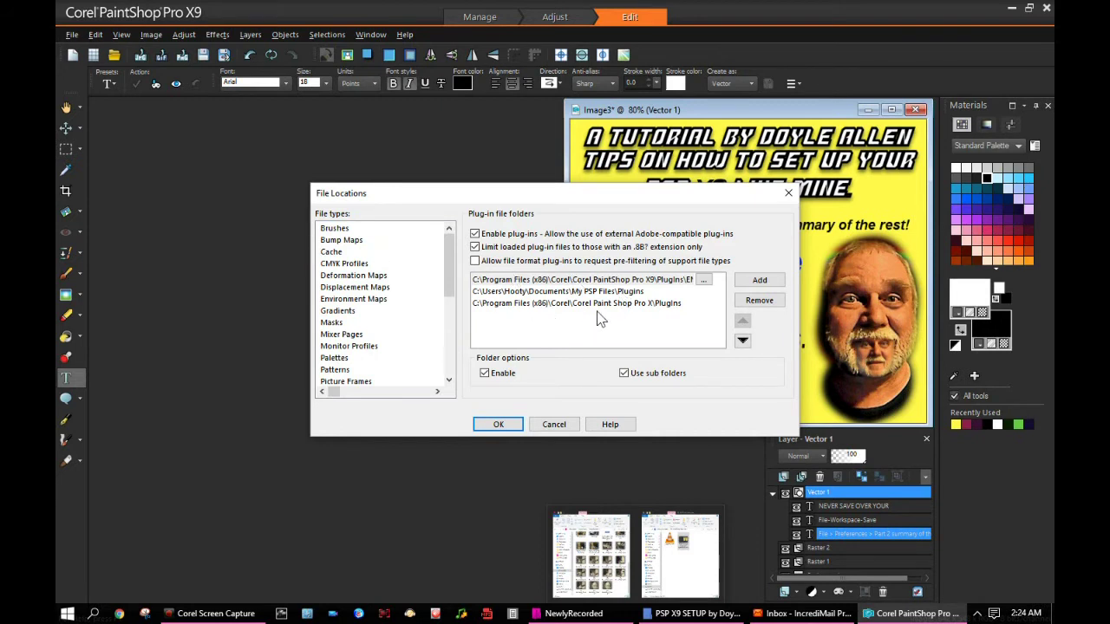
click(493, 293)
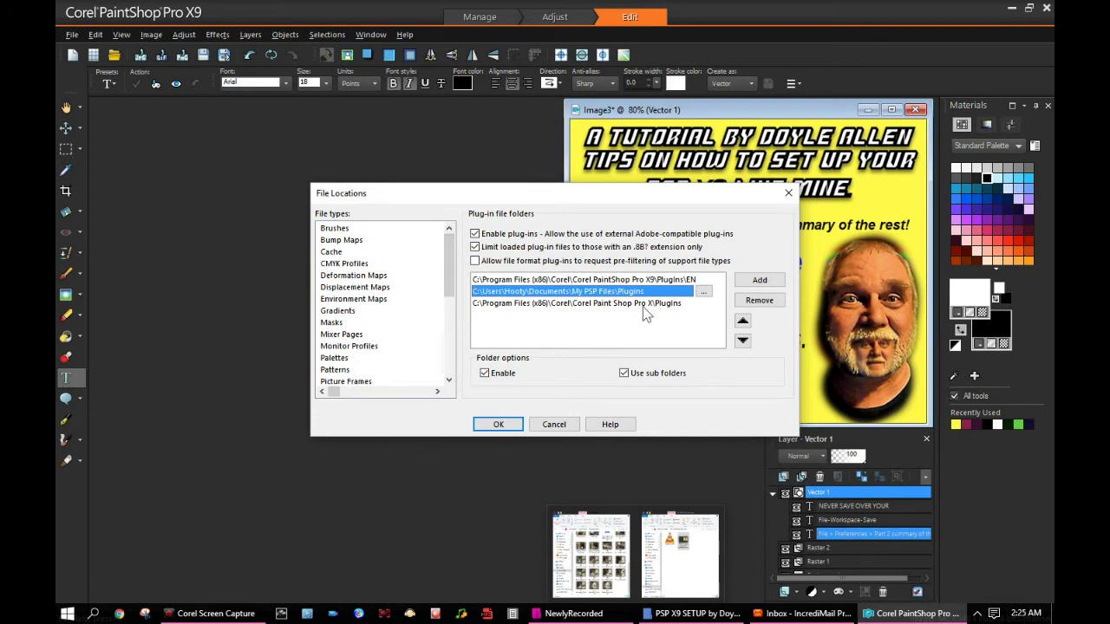
- Review the folder locations set for Brushes, Bump Maps, Cache and CMYK Profiles
click(335, 229)
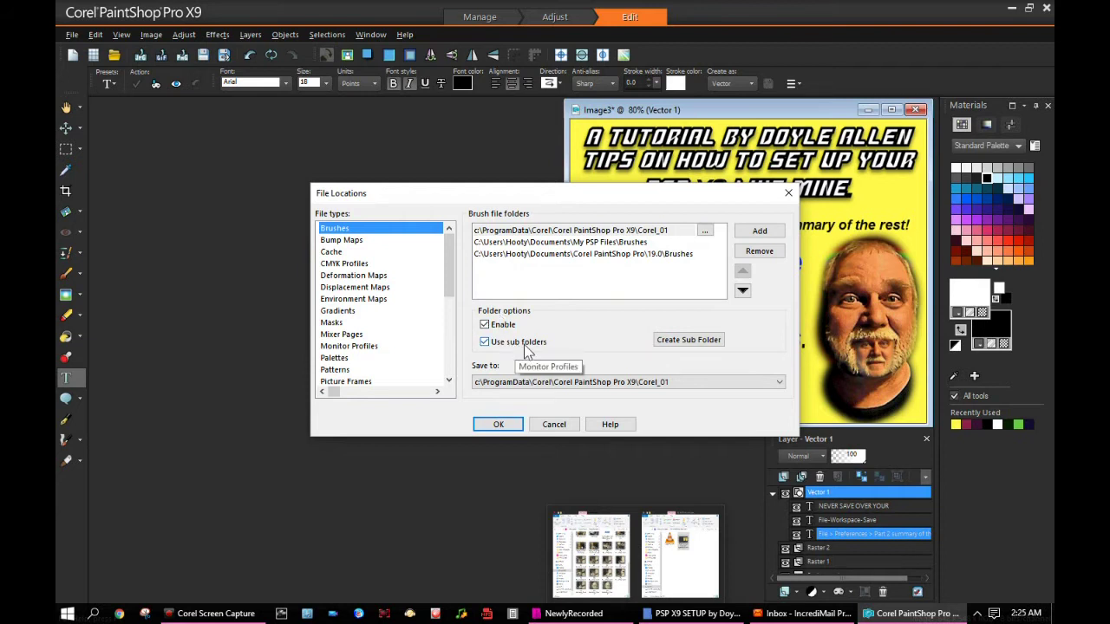
click(339, 243)
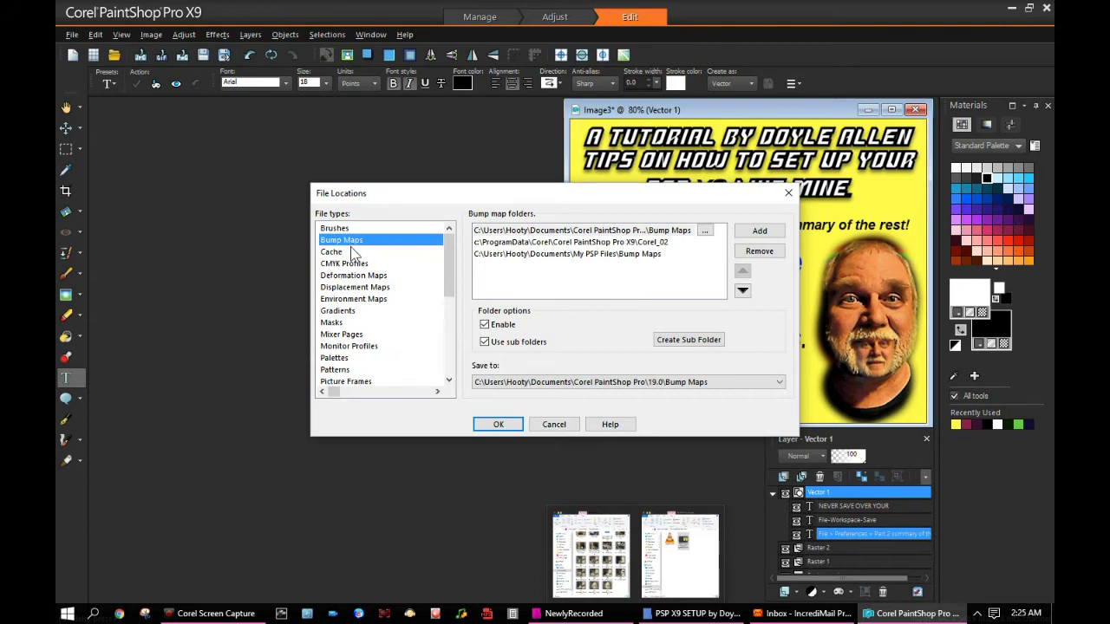
click(335, 253)
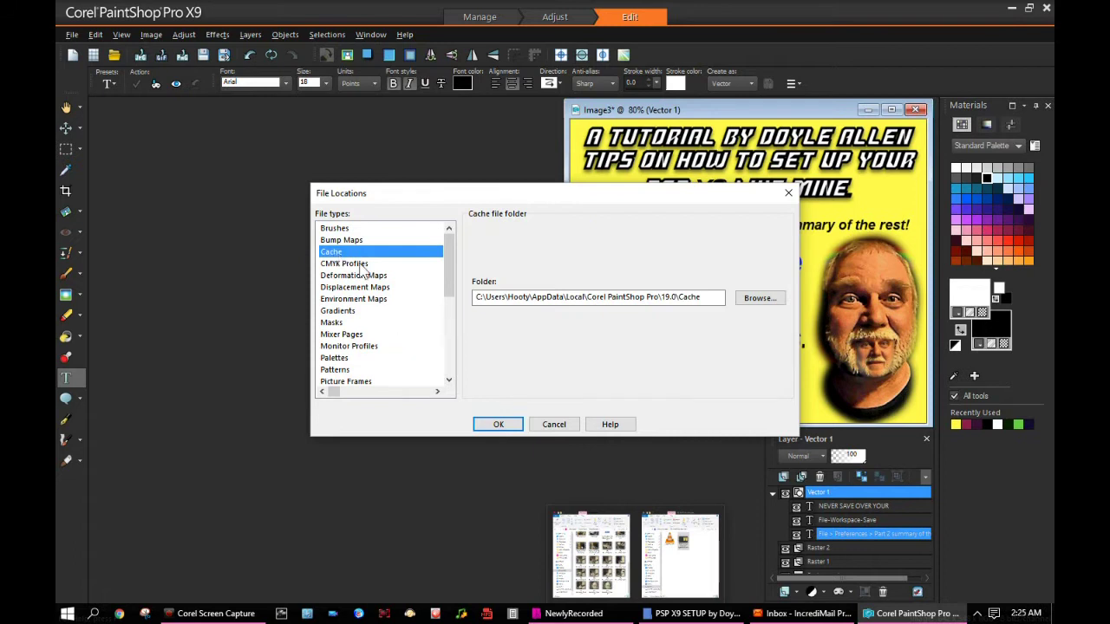
click(345, 265)
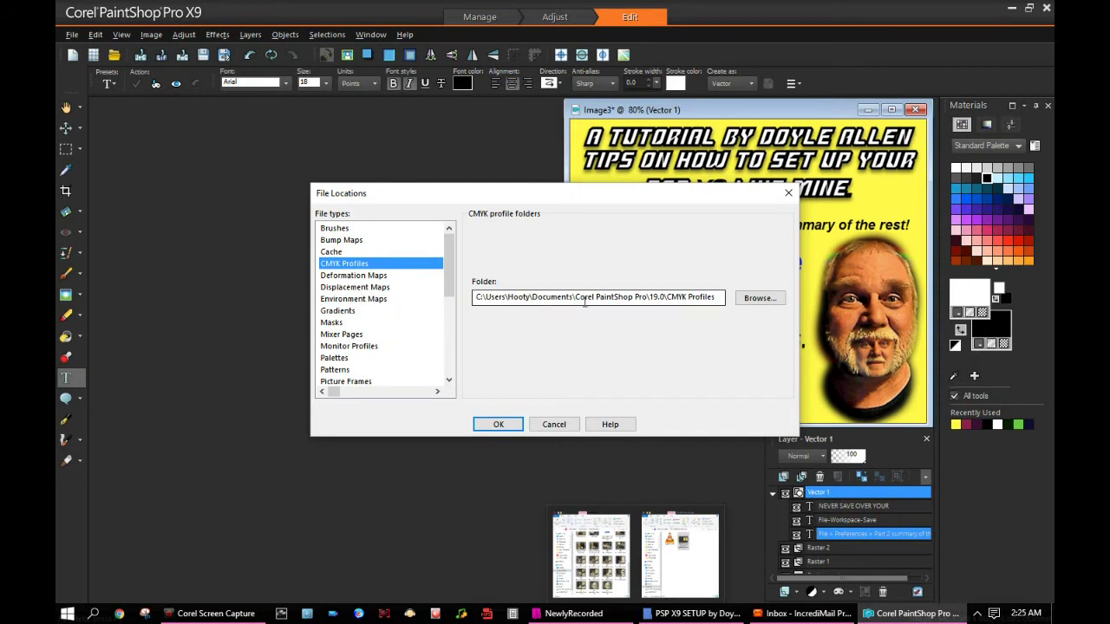
- Try to view the folder locations for Deformation Maps, Displacement Maps and Environment Maps, and cancel the File Locations dialog
click(344, 276)
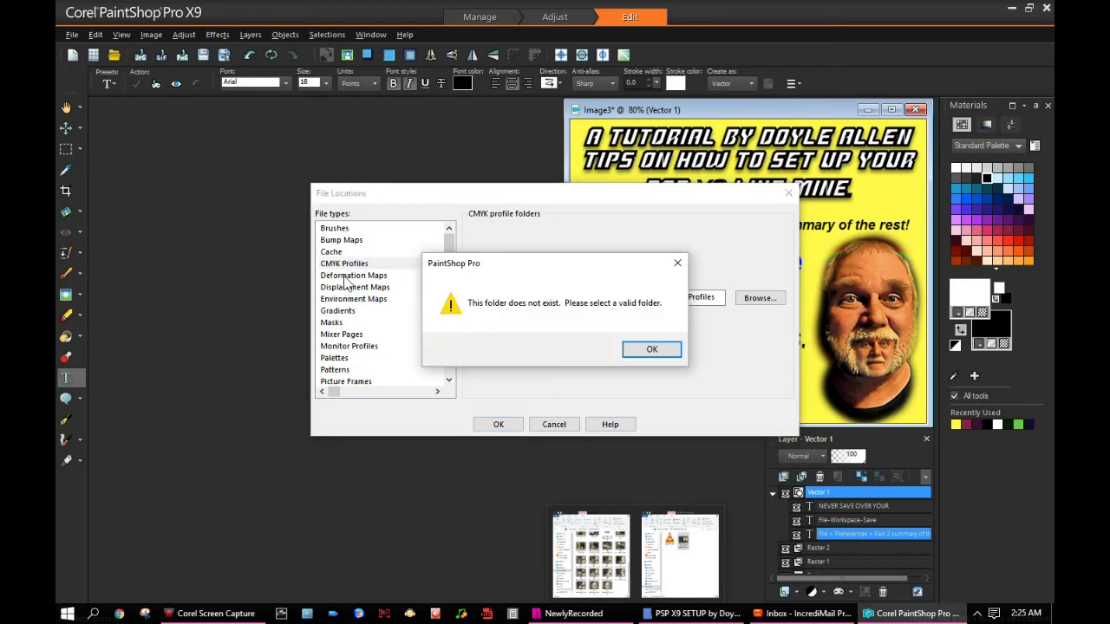
click(656, 351)
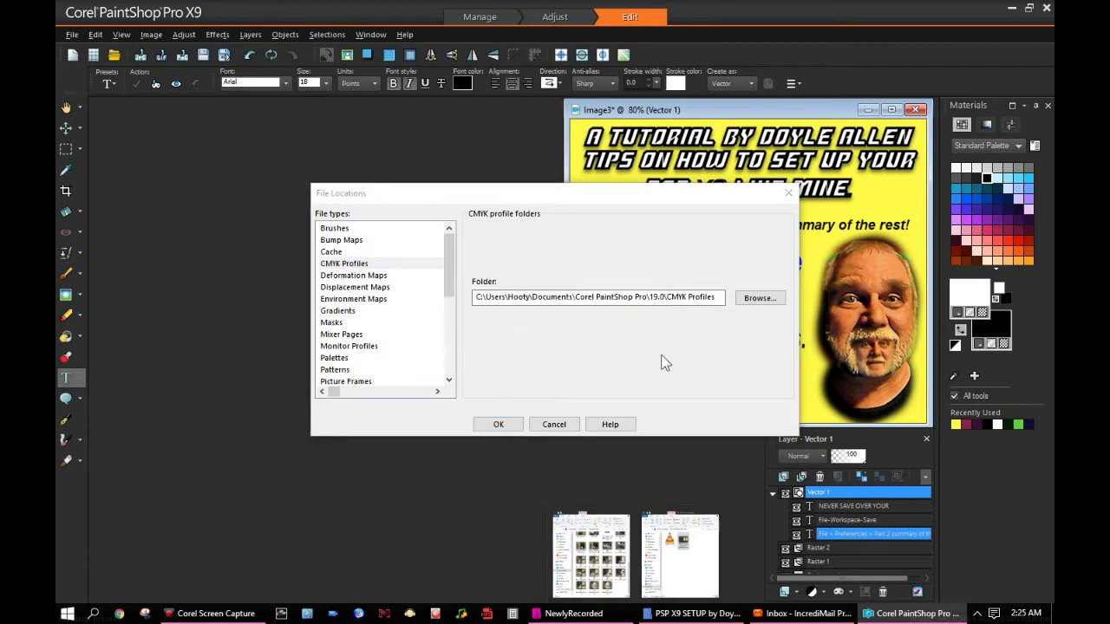
click(342, 295)
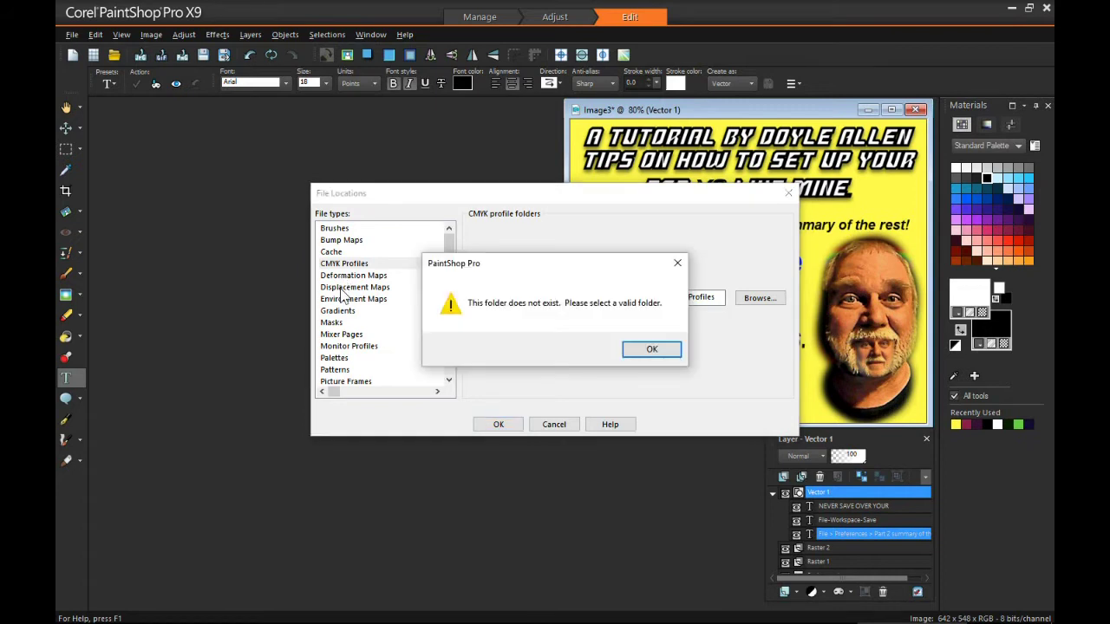
click(651, 351)
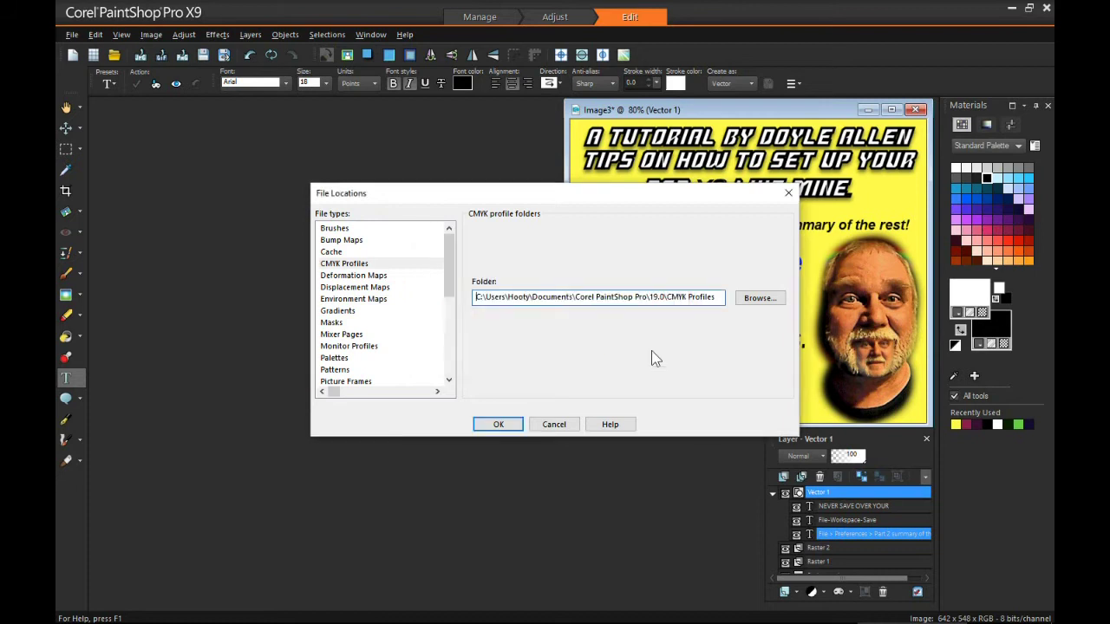
click(353, 309)
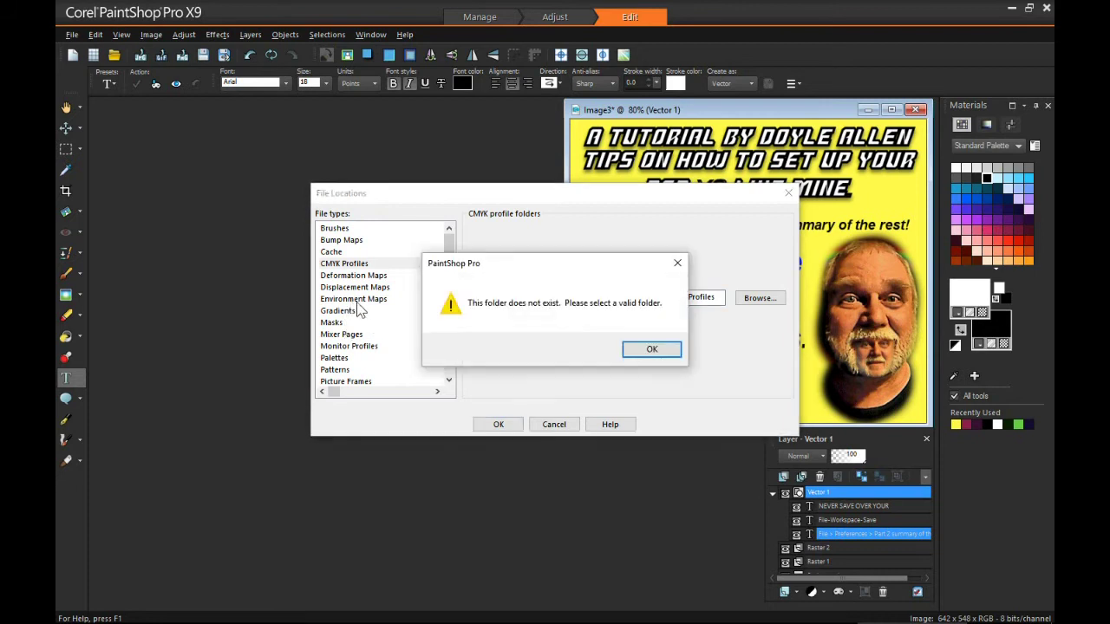
click(650, 349)
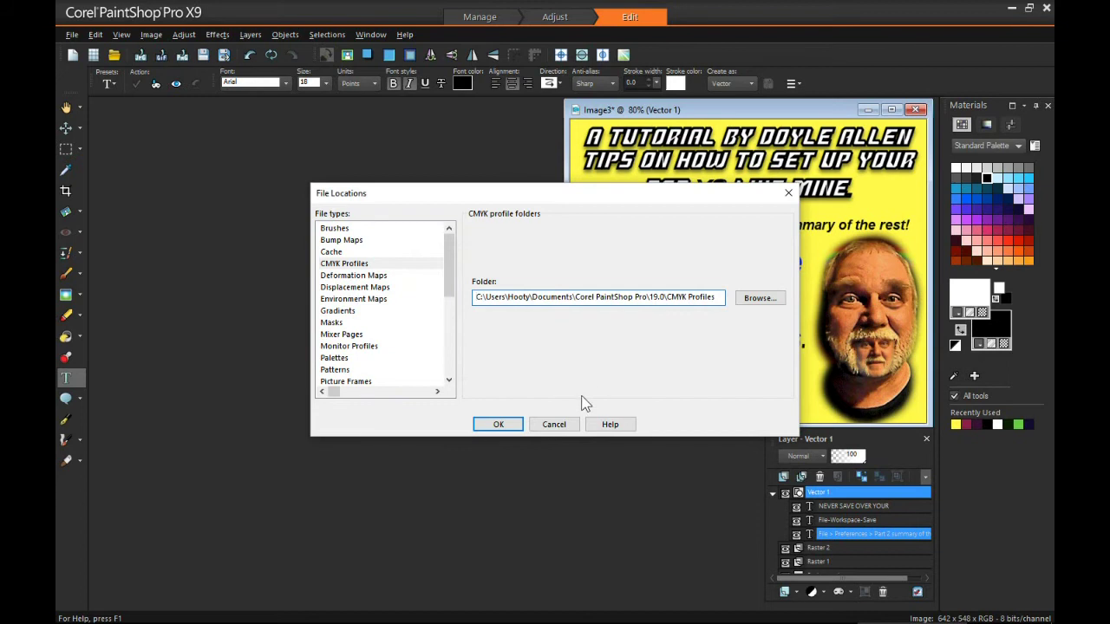
click(554, 424)
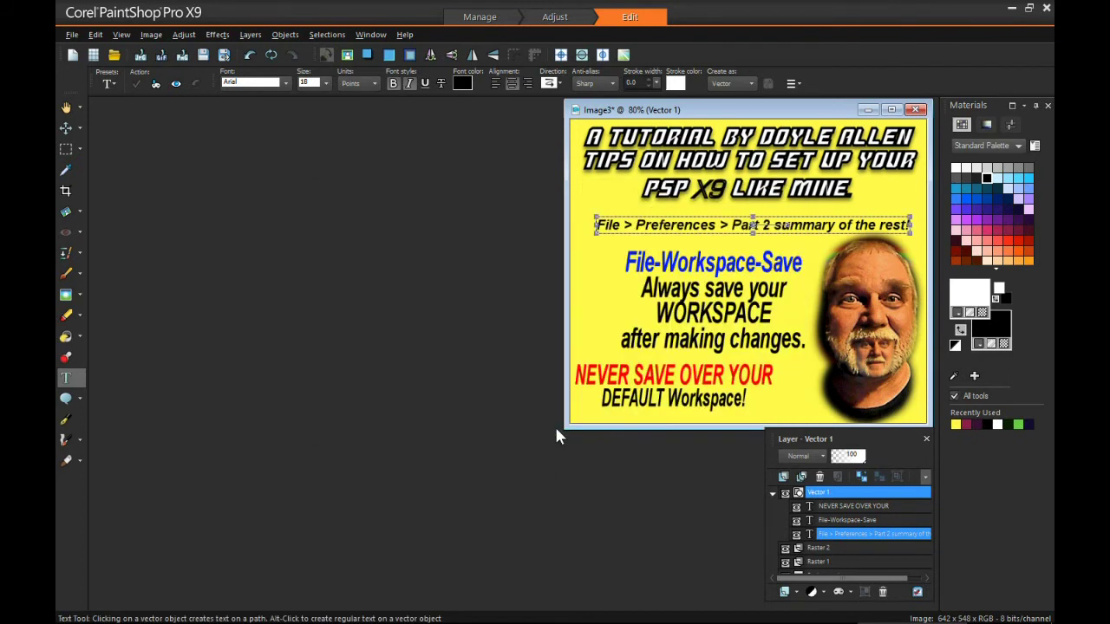
- Reopen the File Locations preferences and review the folders set for Deformation Maps, Displacement Maps and Environment Maps
click(72, 35)
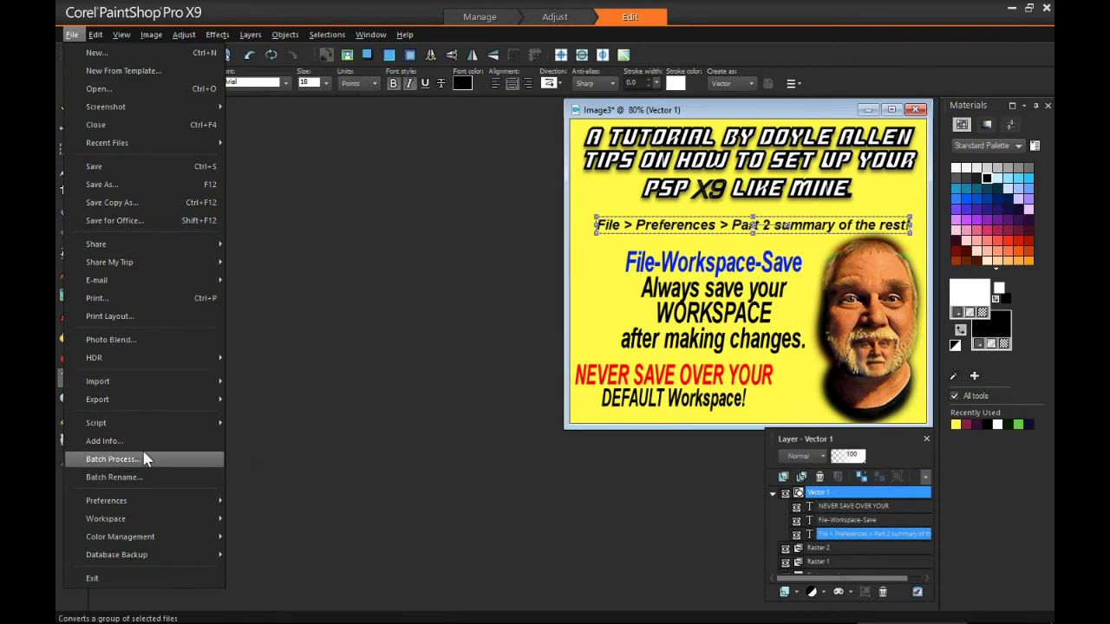
mouse_move(162, 525)
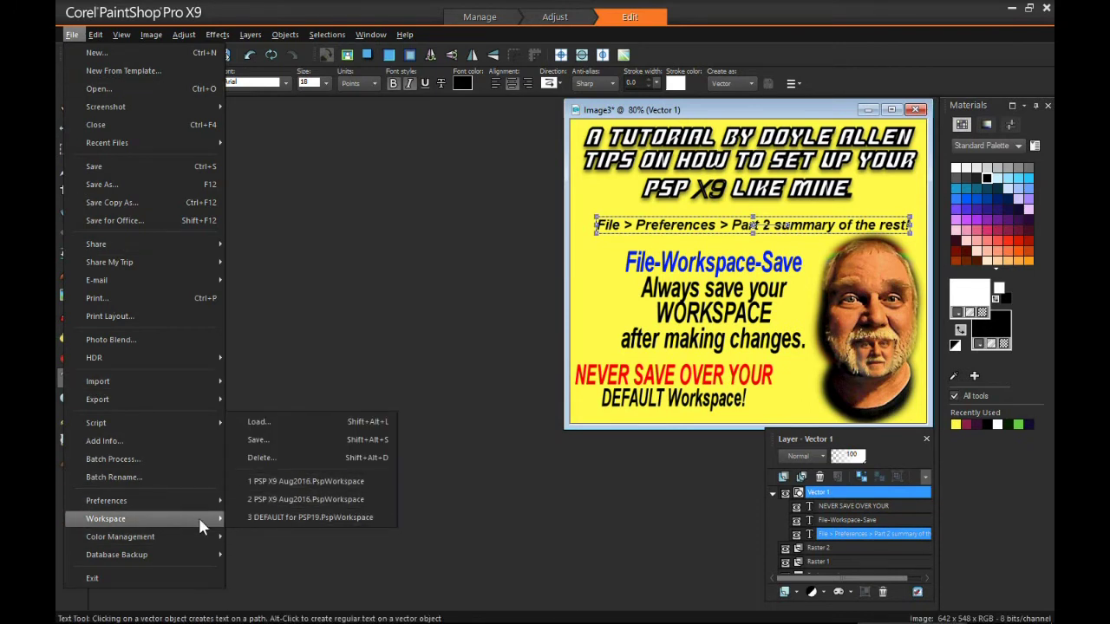
mouse_move(176, 501)
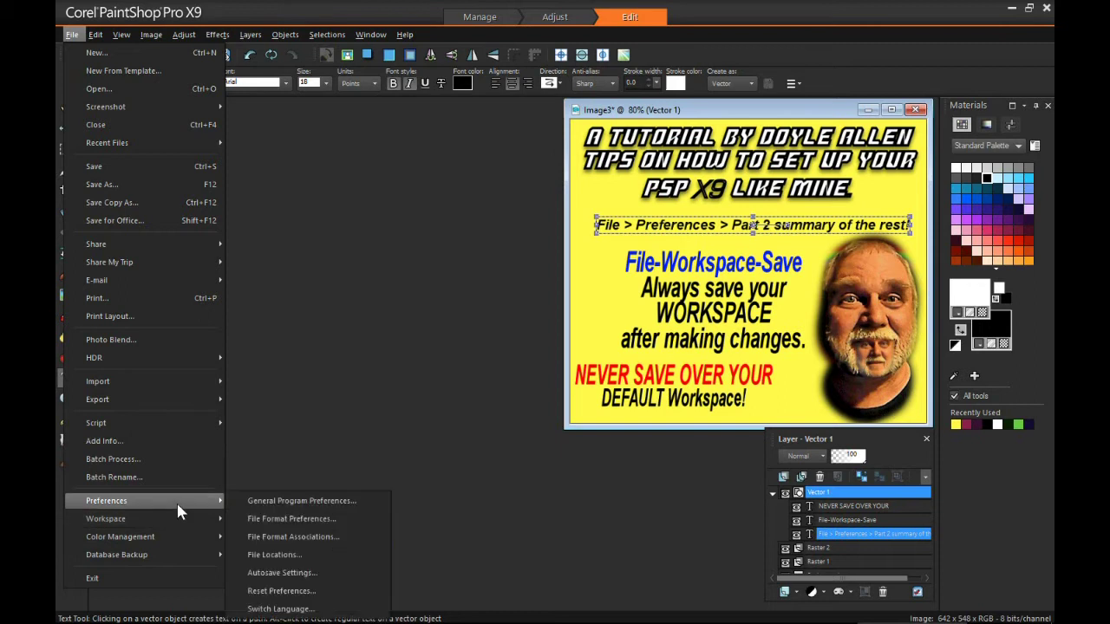
click(329, 556)
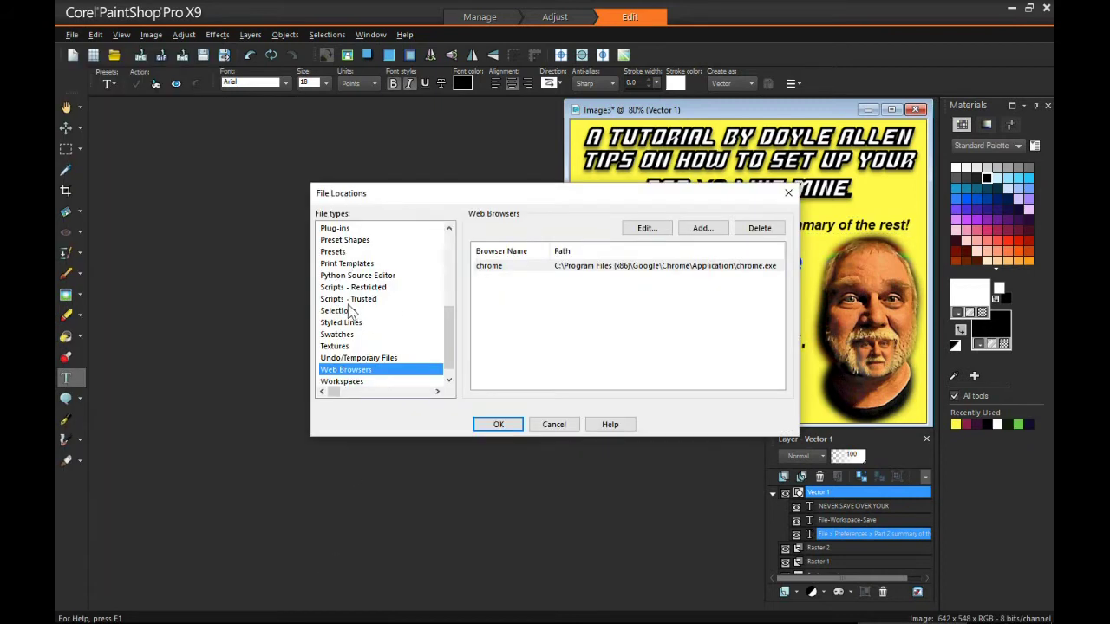
click(436, 322)
drag(451, 321, 452, 247)
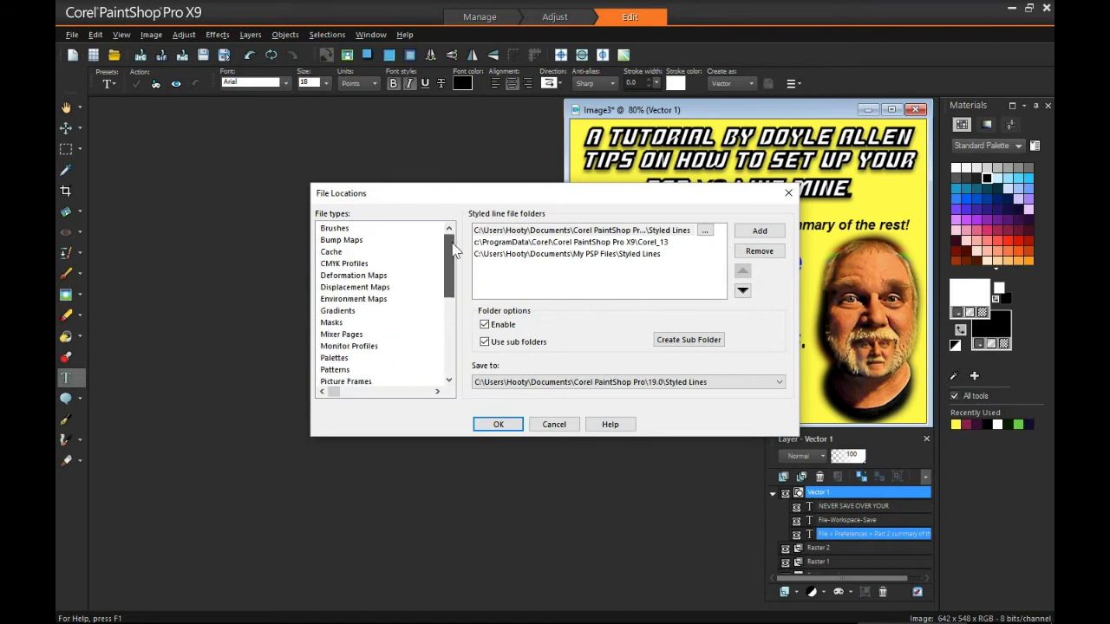
click(335, 252)
click(342, 276)
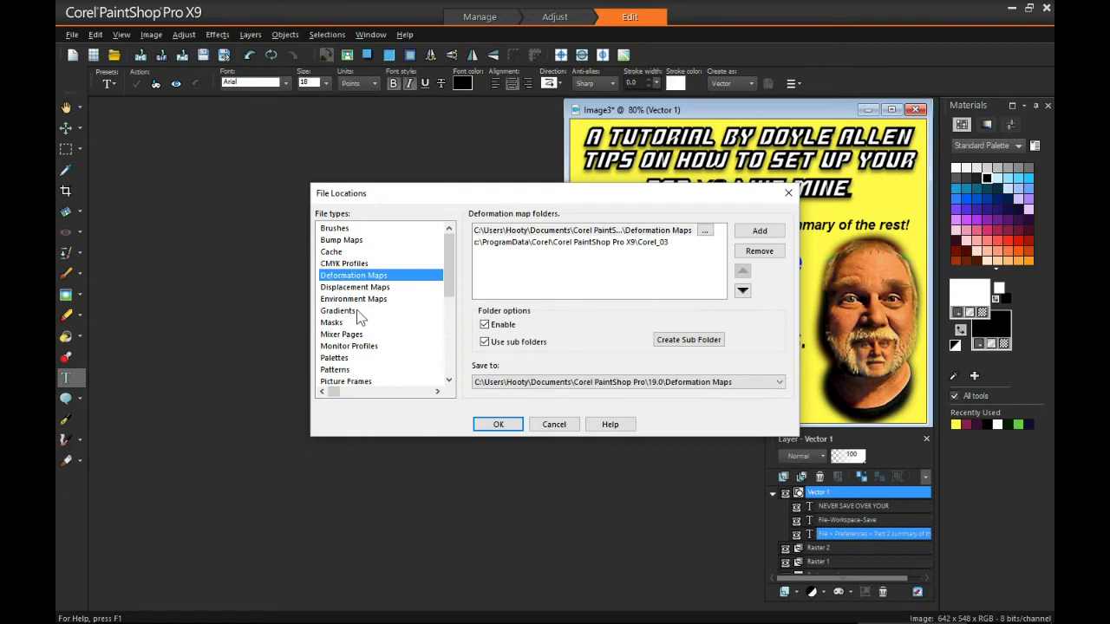
click(343, 290)
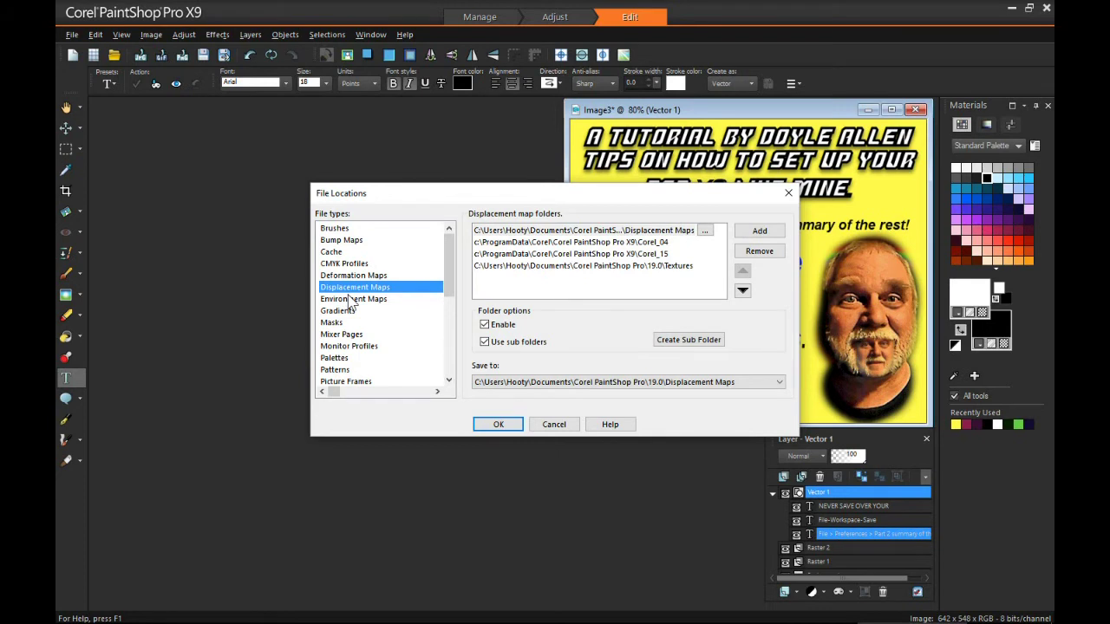
click(342, 302)
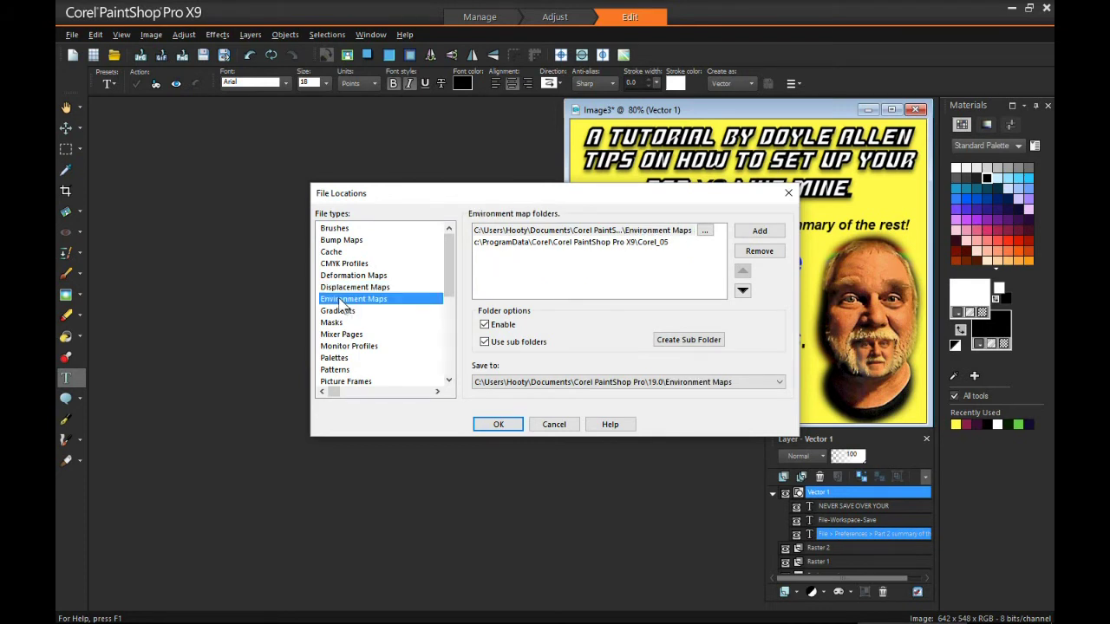
- Review the folders for Gradients, Masks, Mixer Pages and Monitor Profiles, try to view Palettes, and cancel the File Locations dialog
click(336, 314)
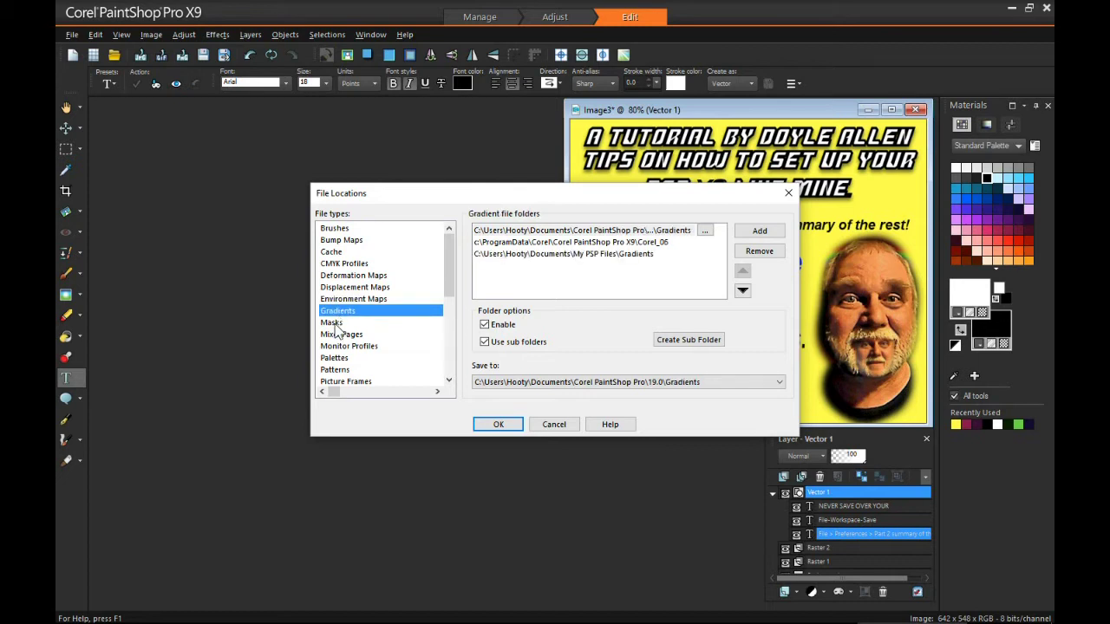
click(333, 324)
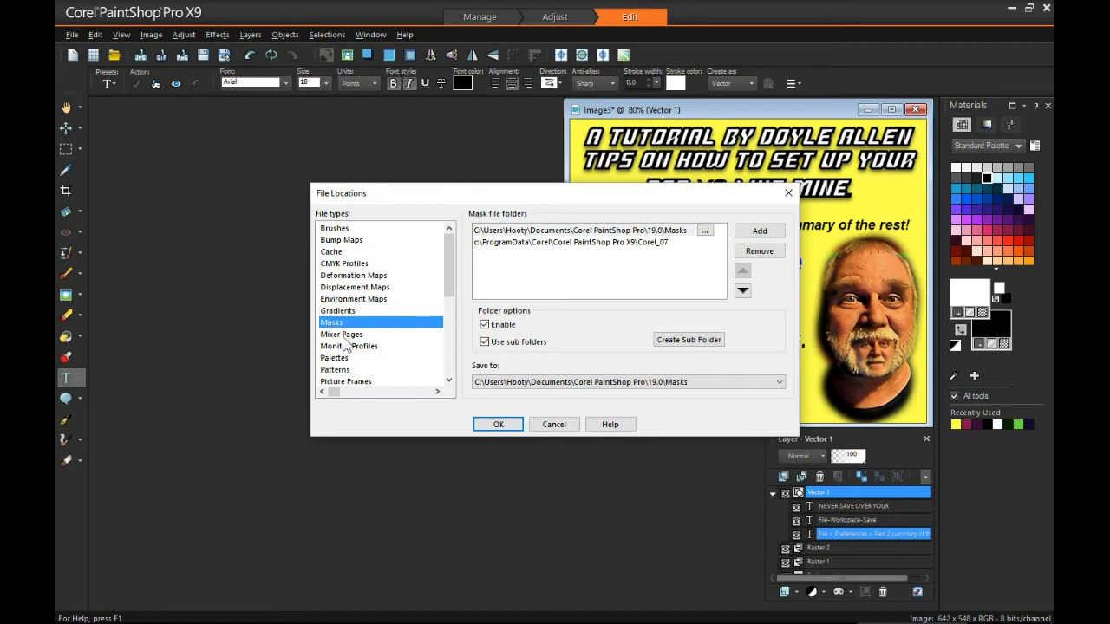
click(334, 338)
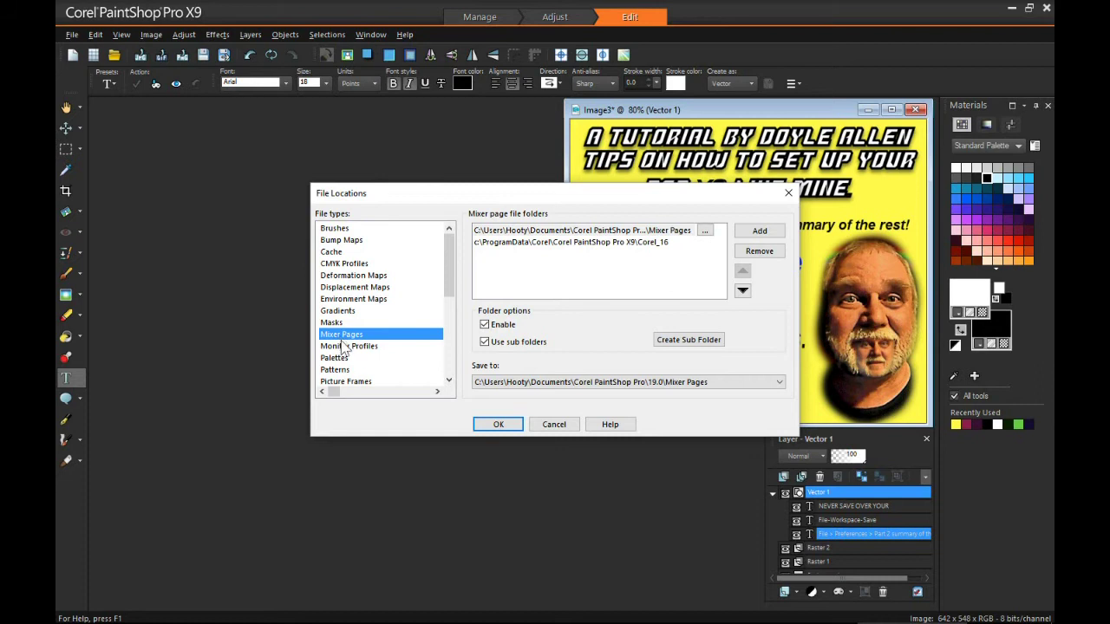
click(338, 349)
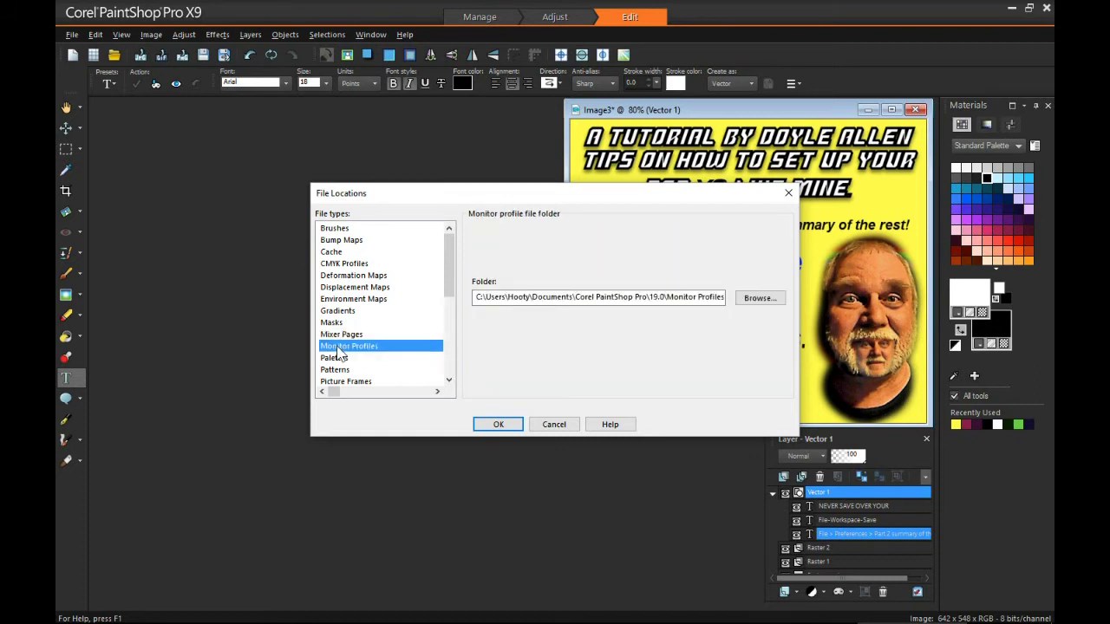
click(334, 360)
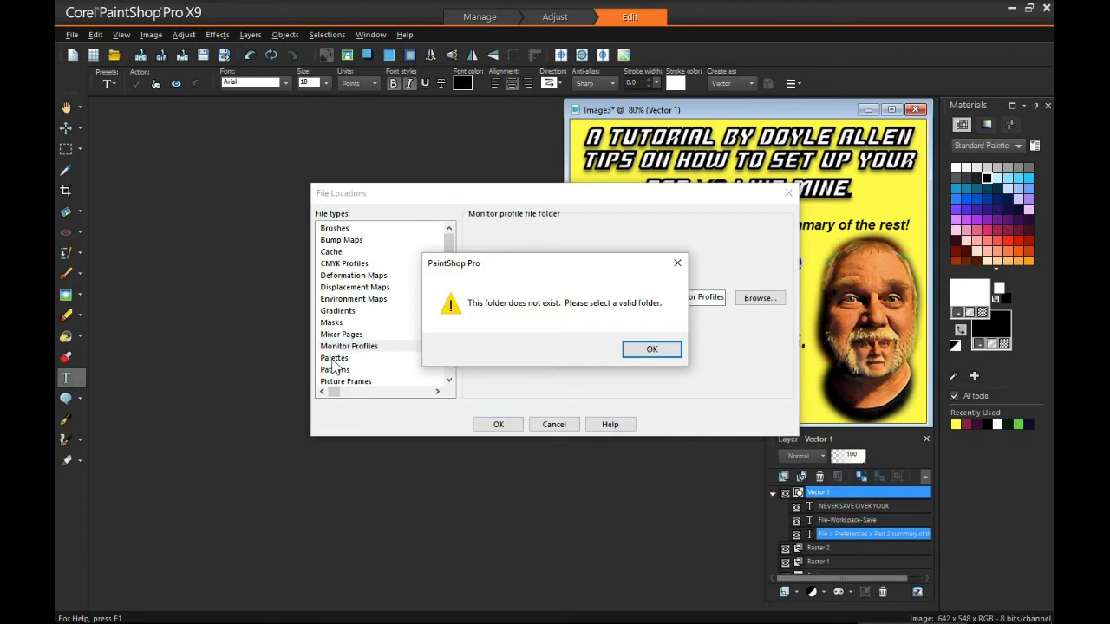
click(652, 349)
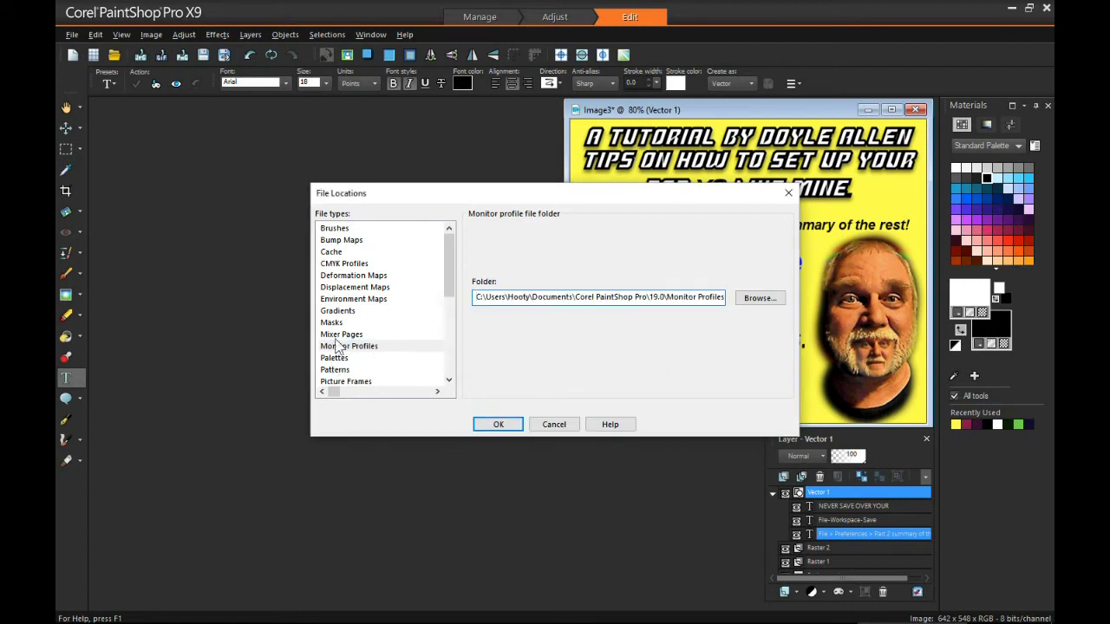
click(551, 425)
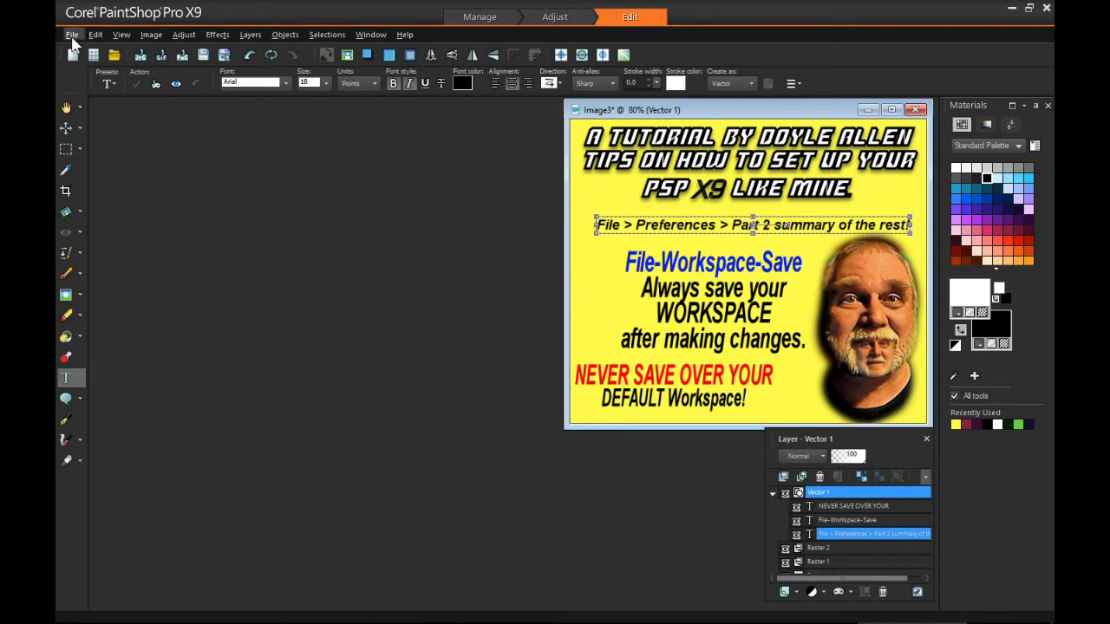
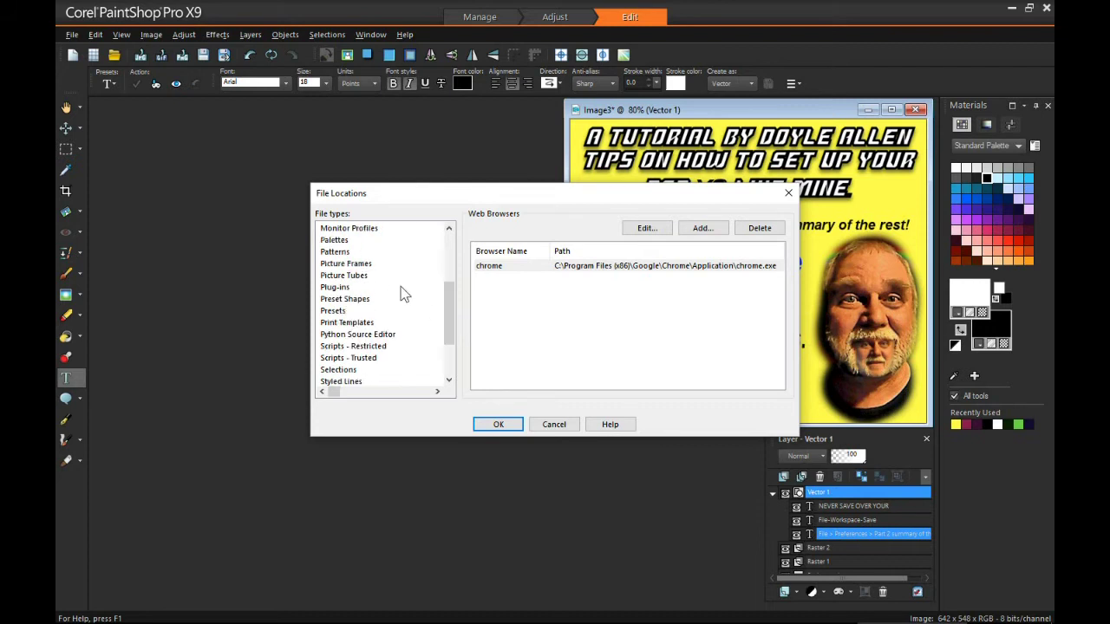
- In the File Locations preferences, review the folders set for Palettes, Patterns, Picture Frames, Picture Tubes and Plug-ins
click(340, 241)
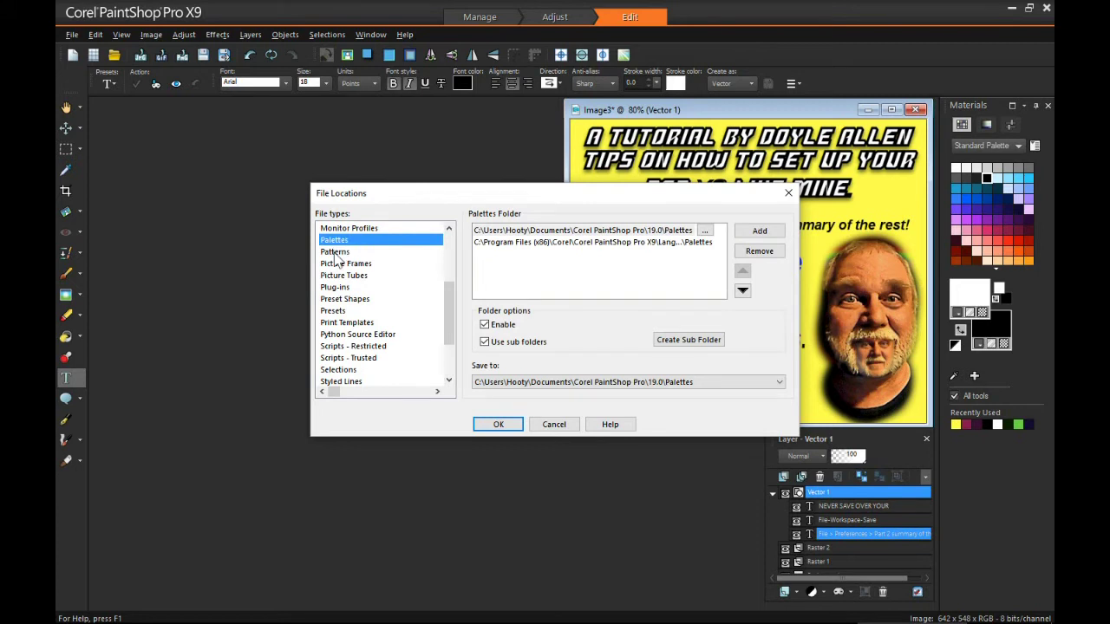
click(334, 254)
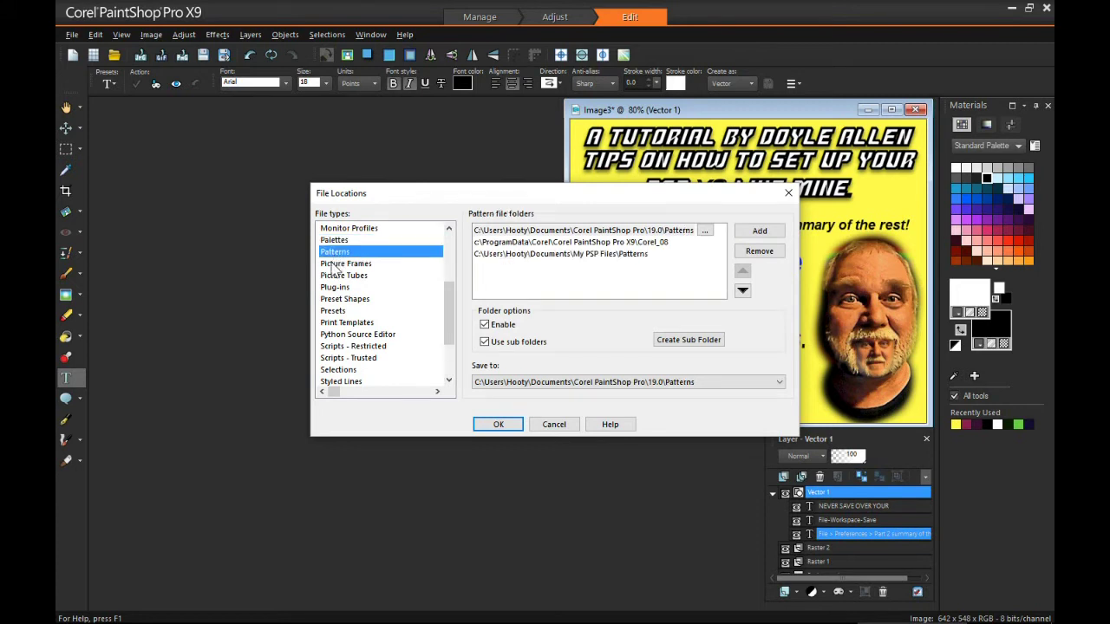
click(334, 265)
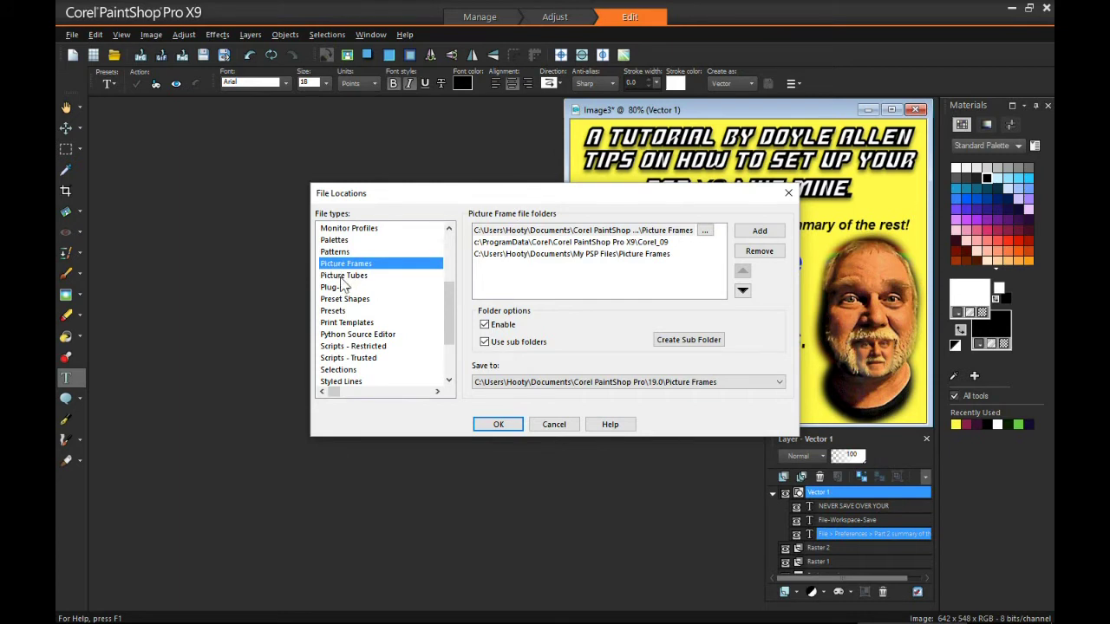
click(340, 280)
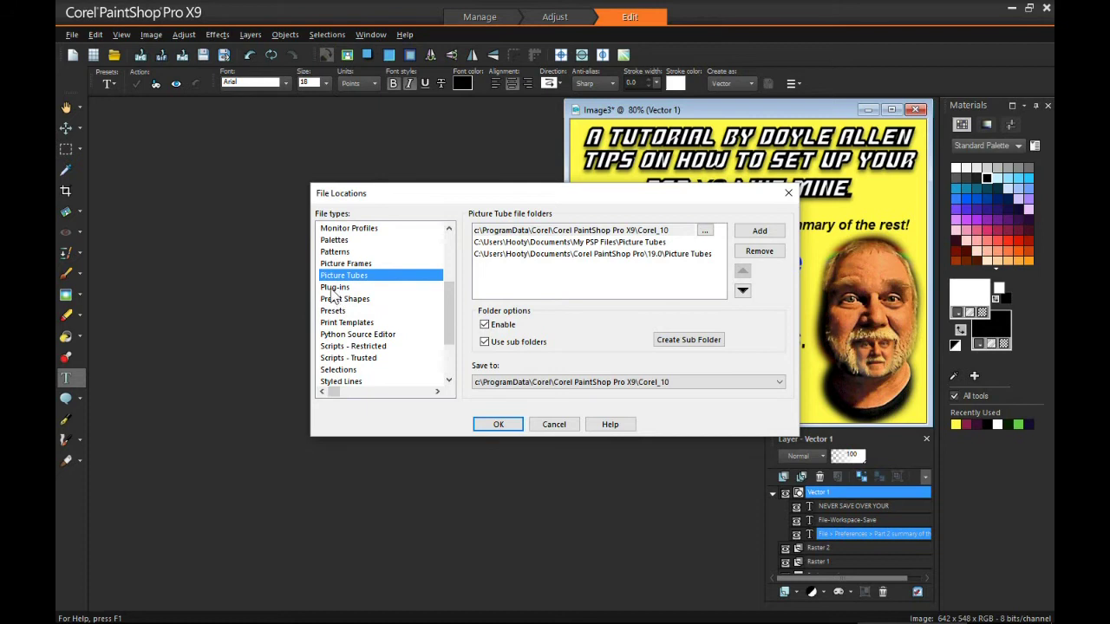
click(333, 289)
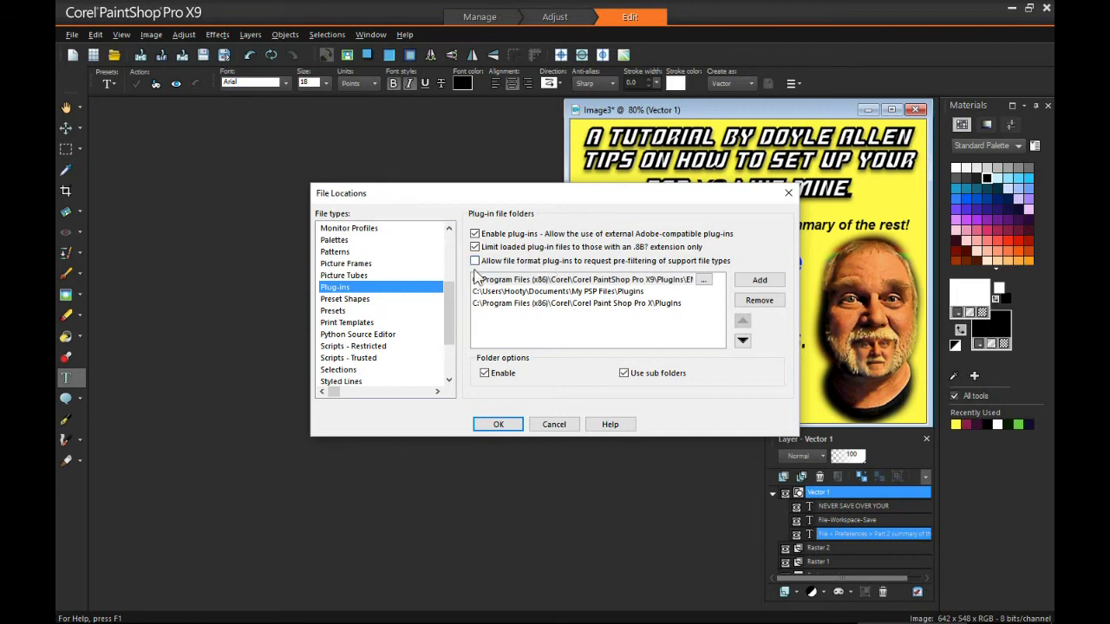
- Review the locations set for Preset Shapes, Presets, Print Templates, Python Source Editor, and the restricted and trusted scripts
click(345, 299)
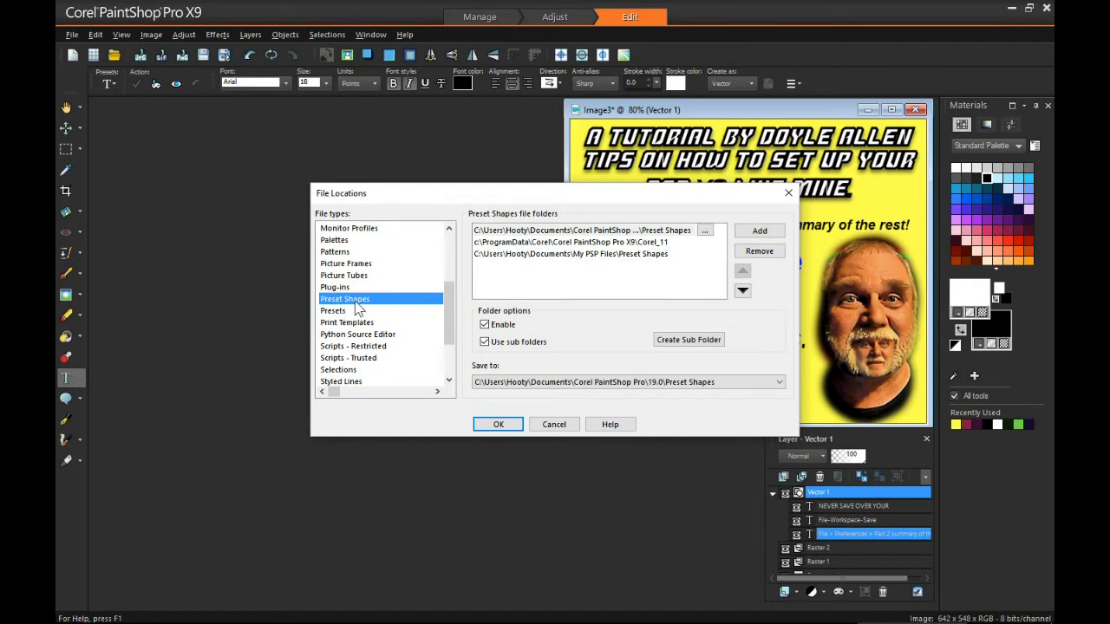
click(337, 313)
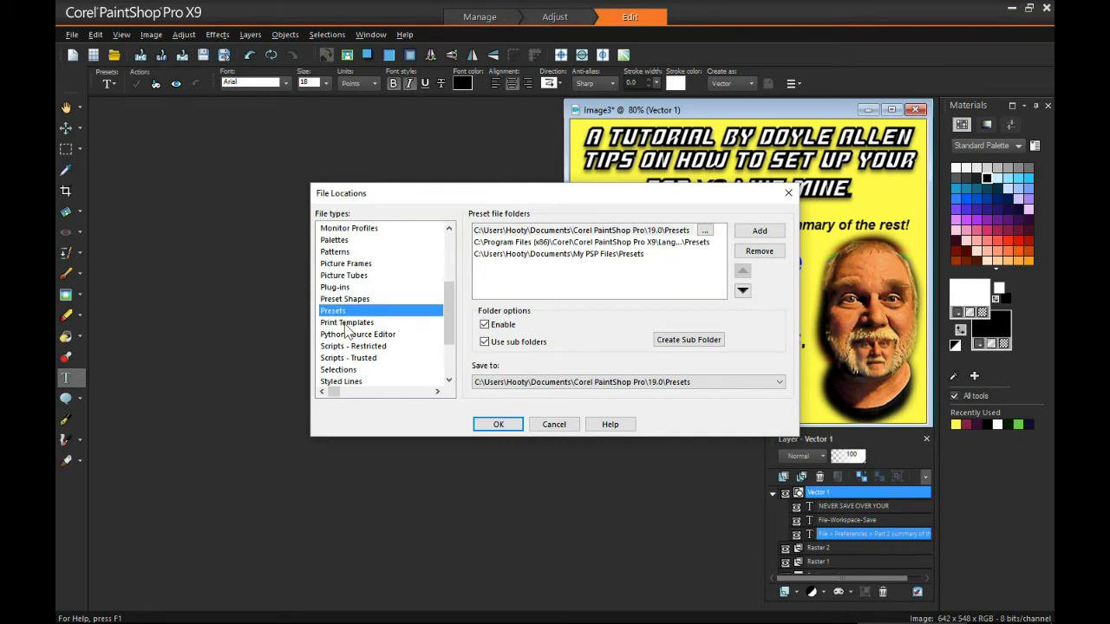
click(346, 325)
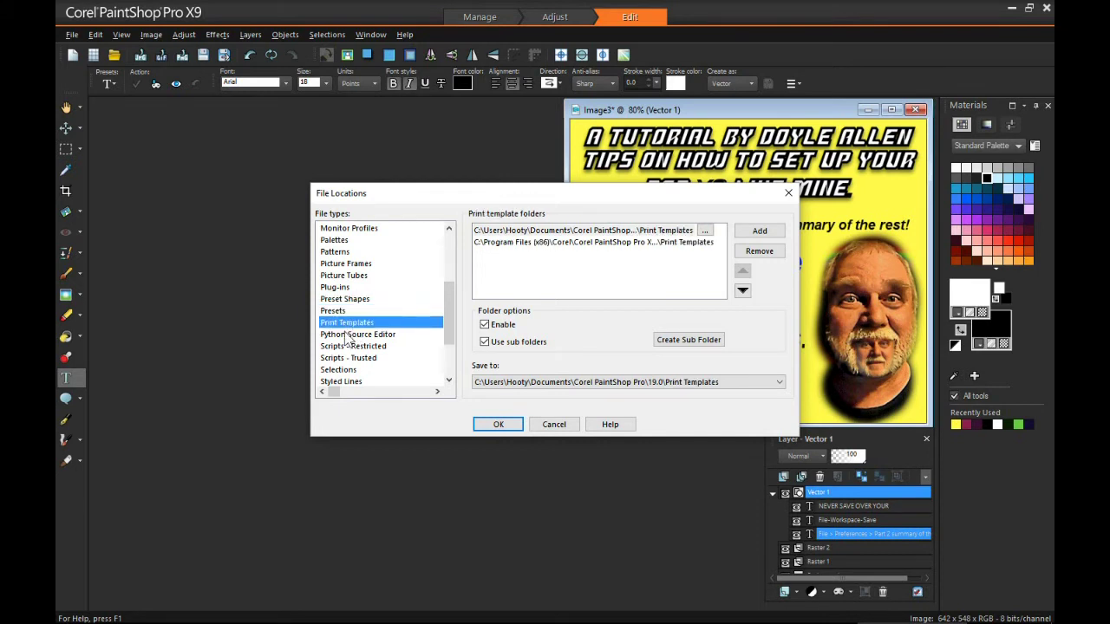
click(350, 335)
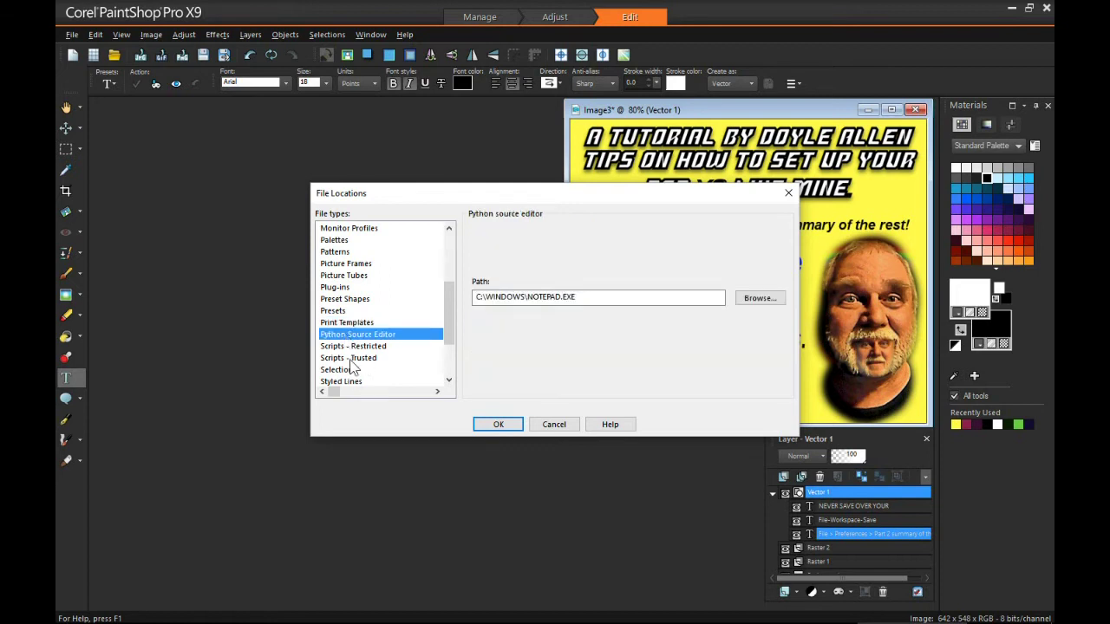
click(349, 347)
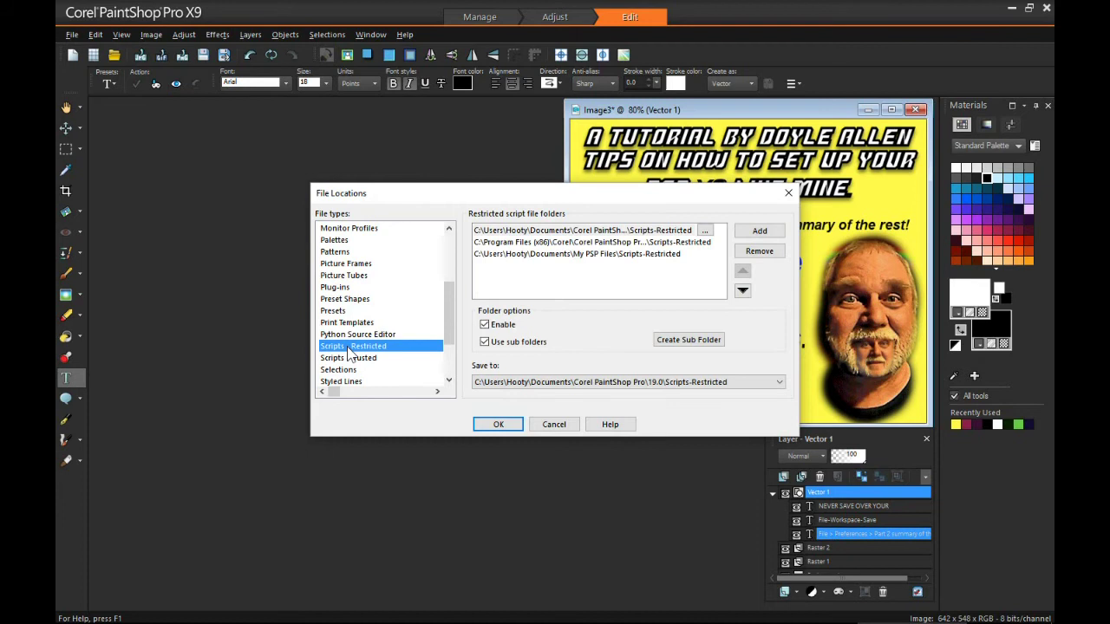
click(348, 358)
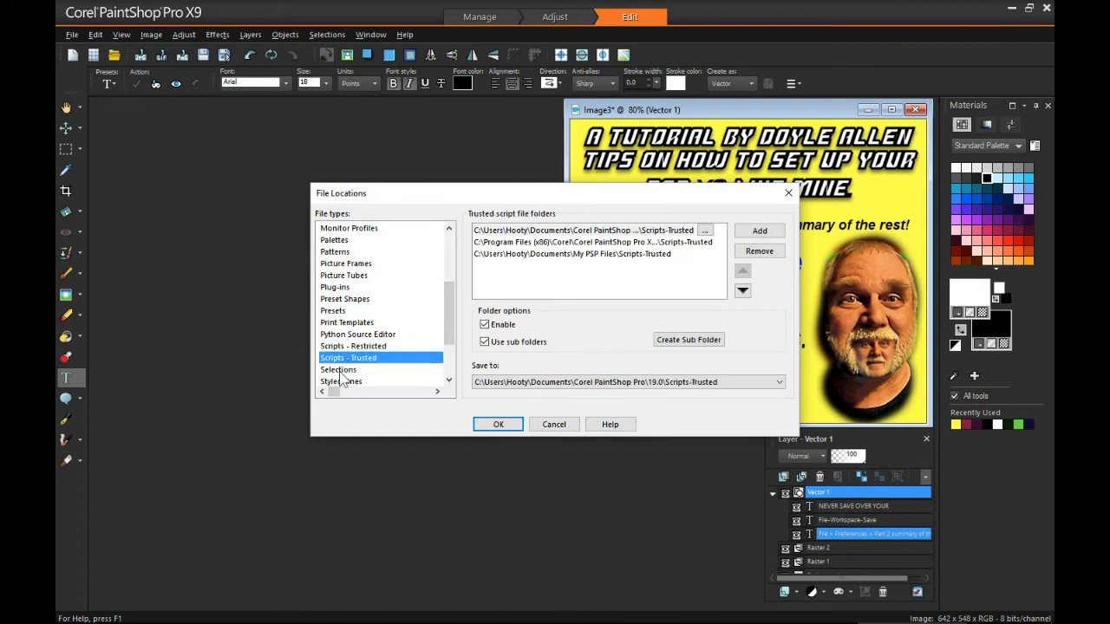
- Review the folders set for Selections, Styled Lines, Swatches and Textures, and close the File Locations dialog
click(340, 370)
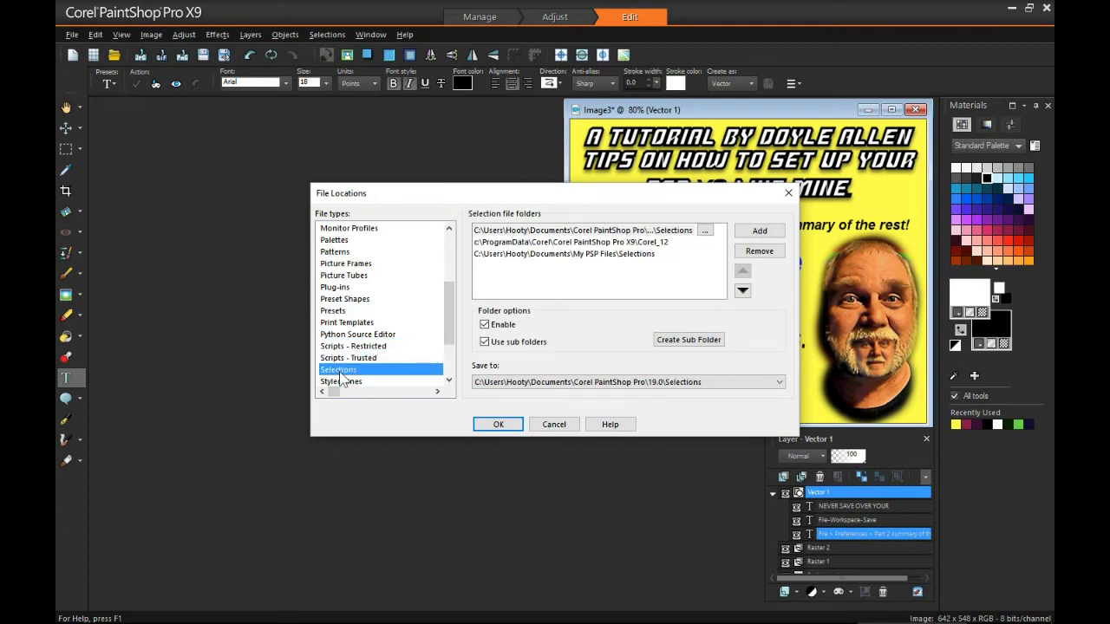
click(342, 382)
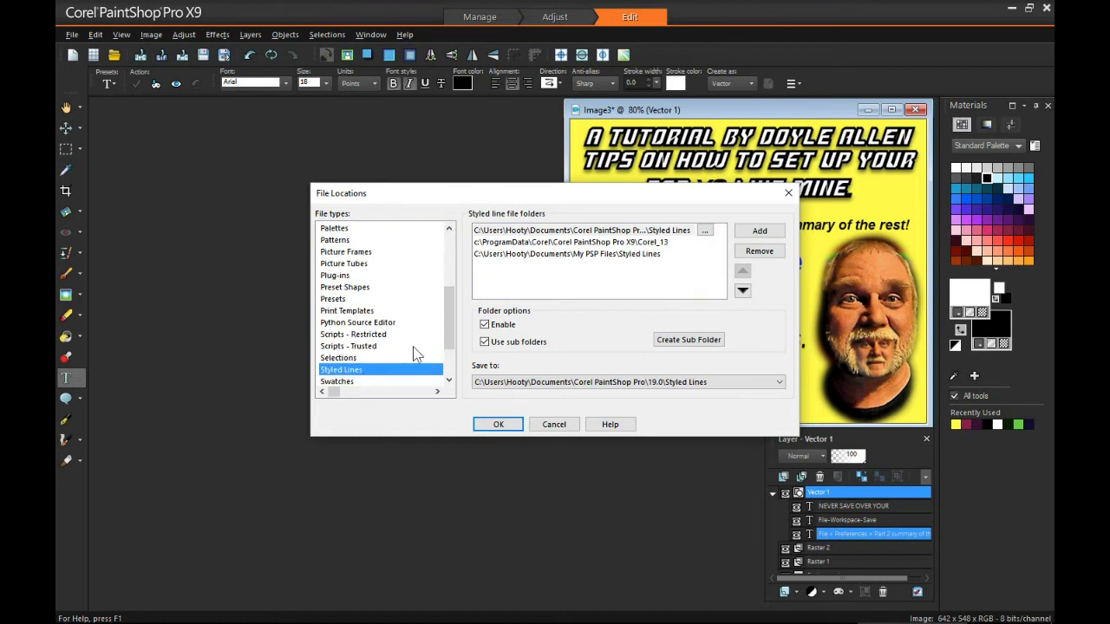
scroll(450, 317, down, 2)
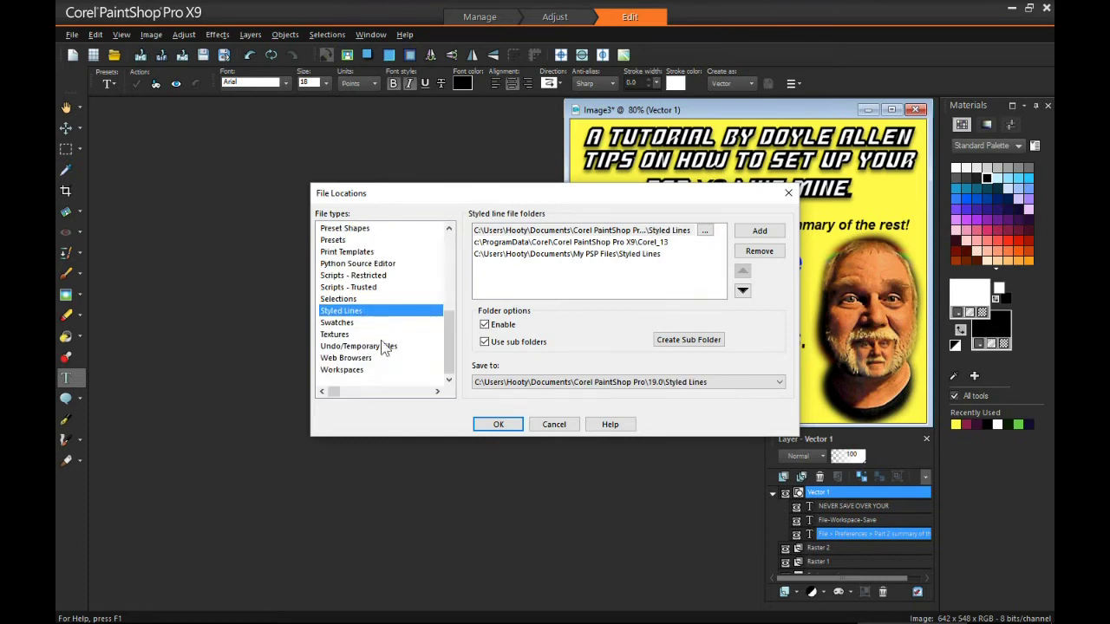
click(337, 326)
click(334, 336)
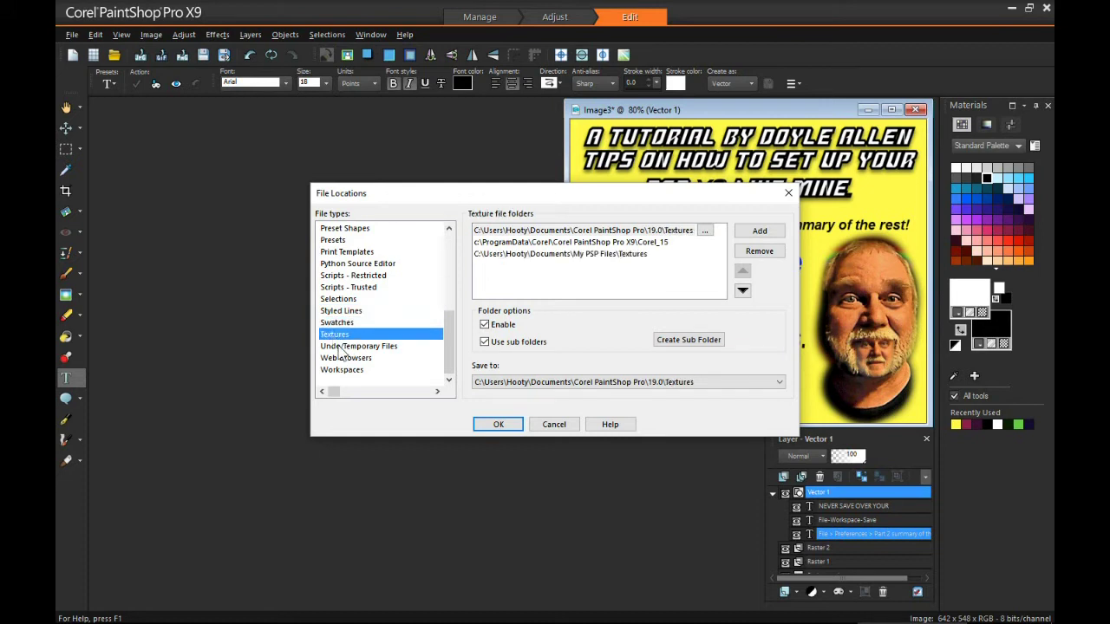
key(Escape)
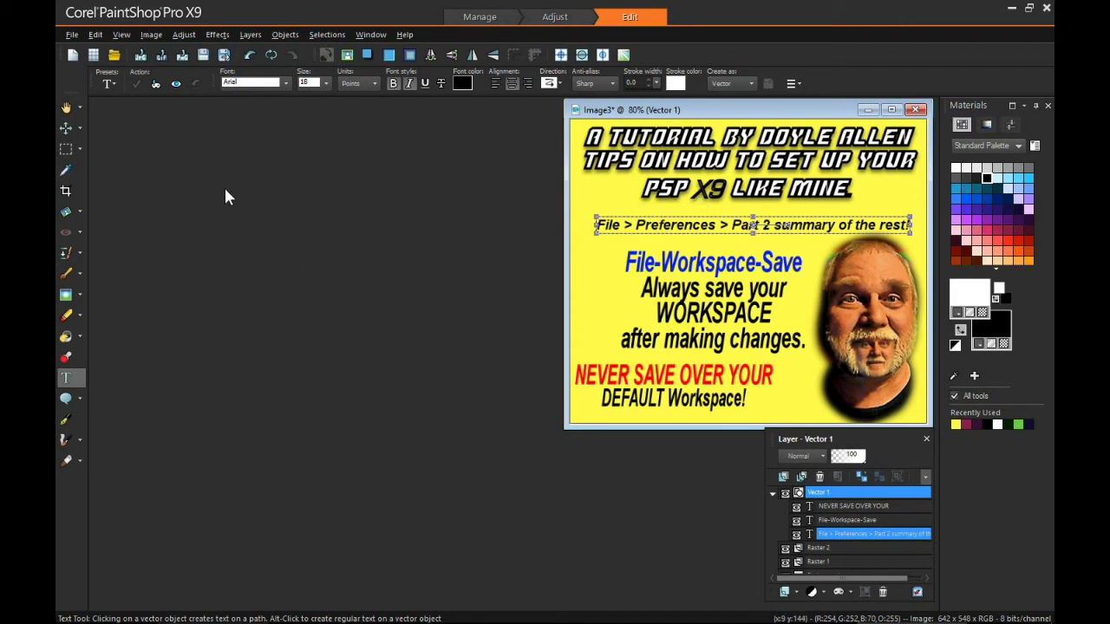
- Open the File Format Preferences to examine the general option for RAW images
click(73, 36)
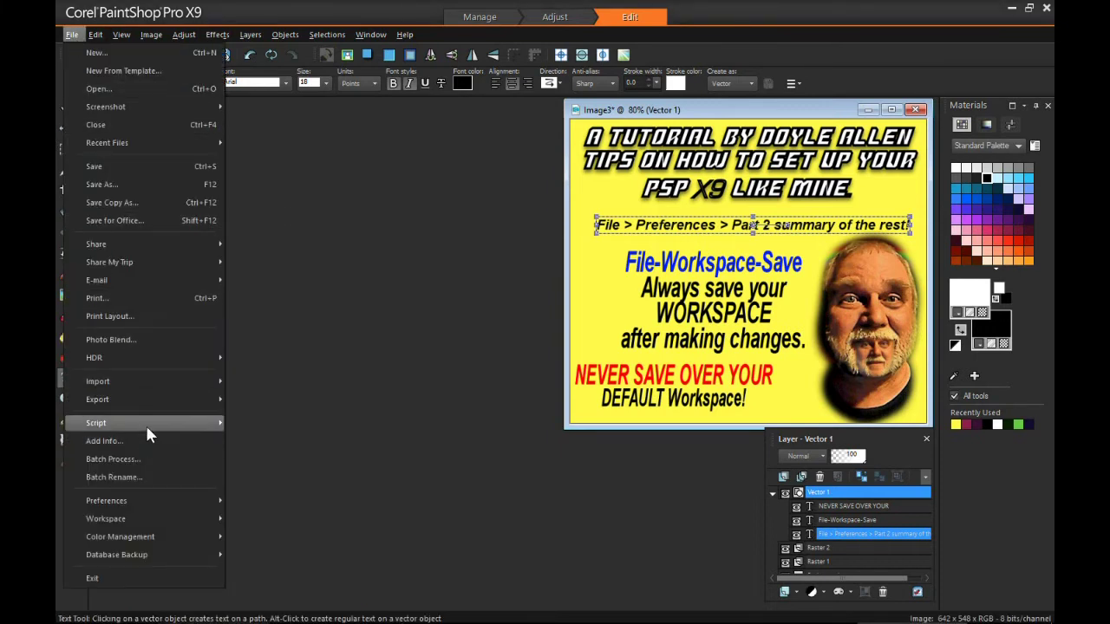
mouse_move(173, 501)
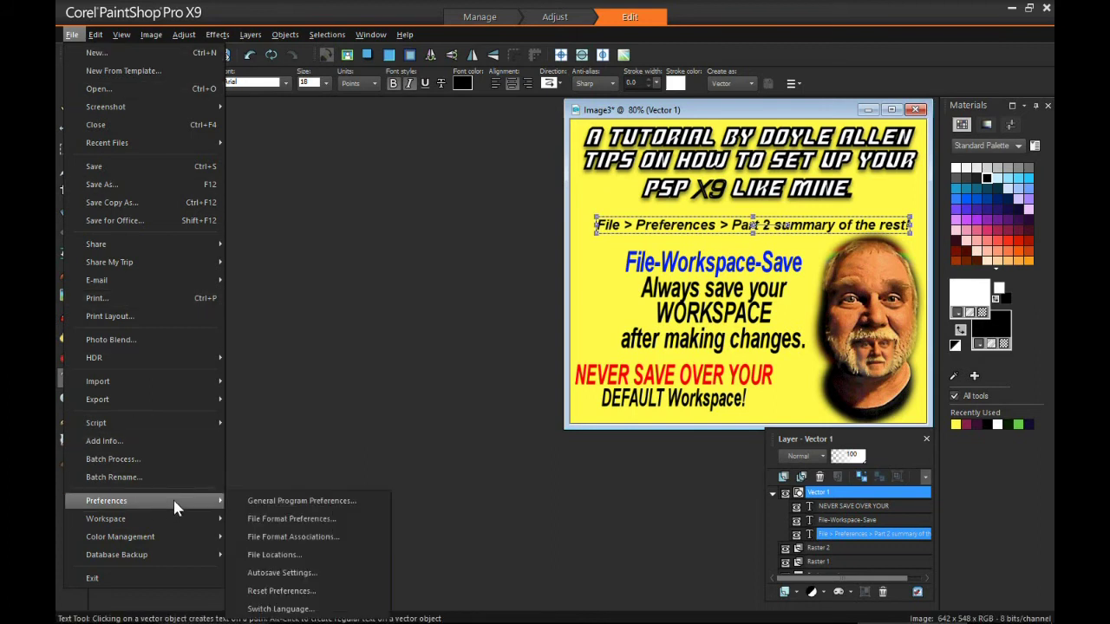
click(337, 529)
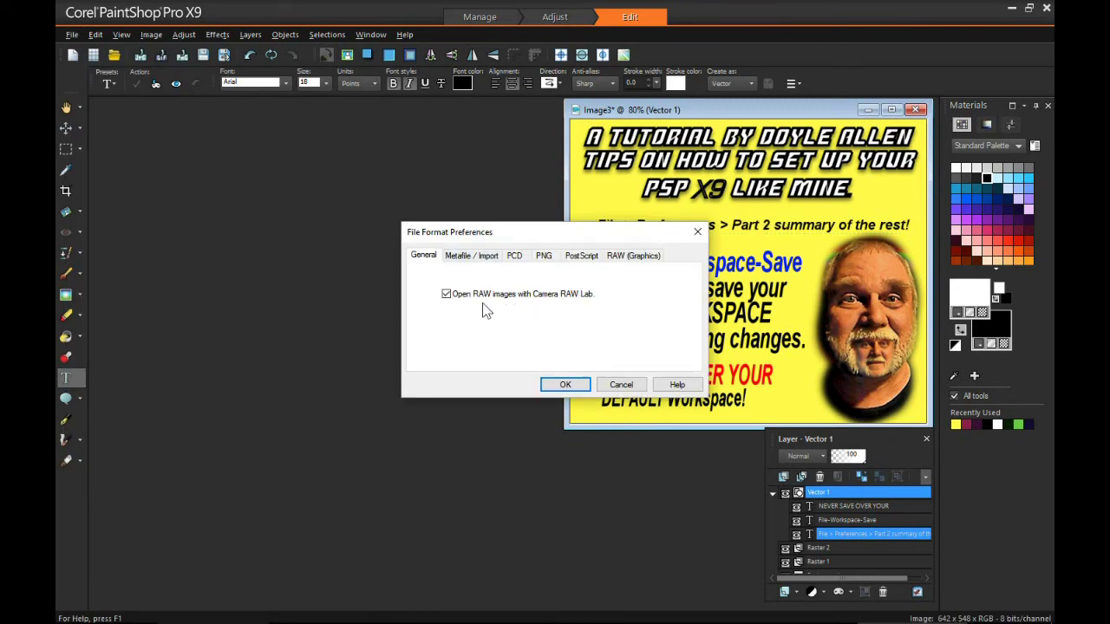
- Review the Metafile / Import, PCD, PNG, PostScript and RAW (Graphics) options in the File Format Preferences, and close the dialog
click(481, 257)
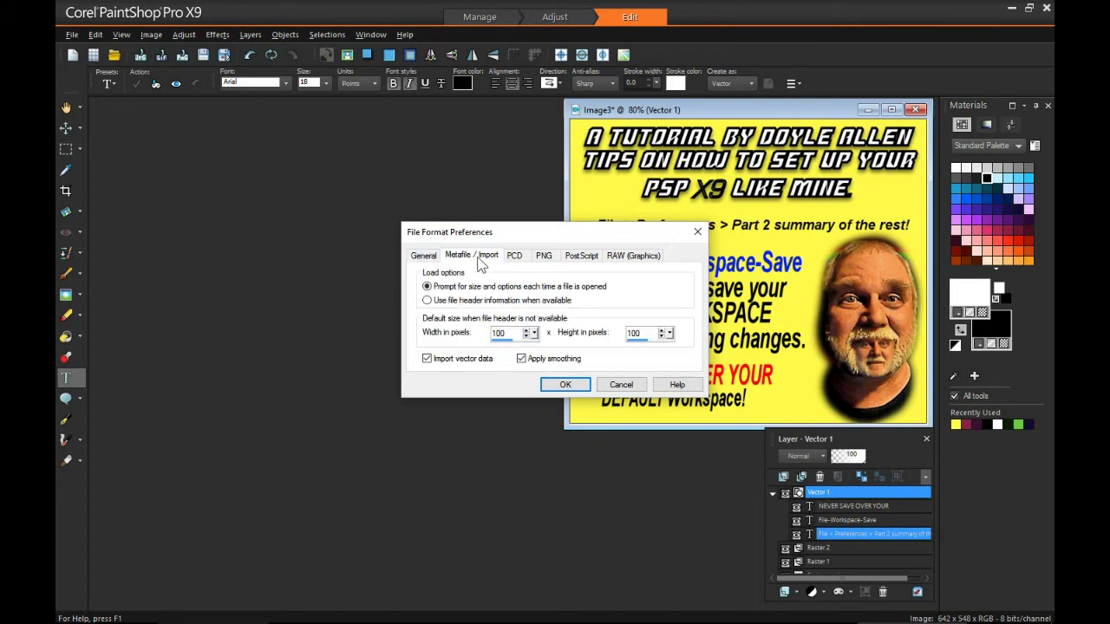
drag(551, 232, 331, 168)
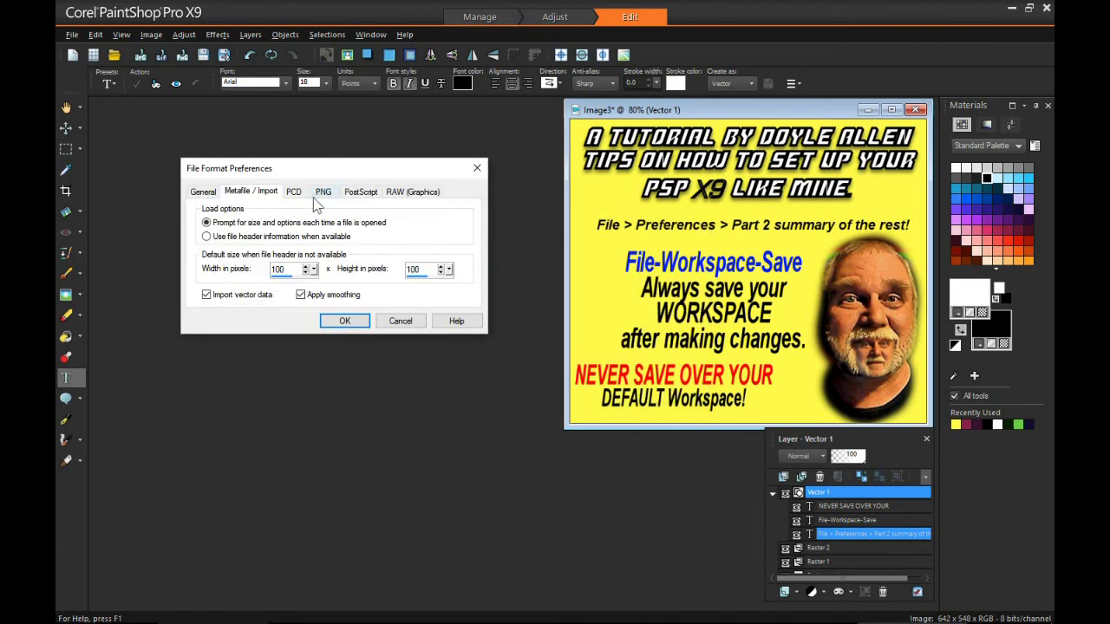
click(296, 193)
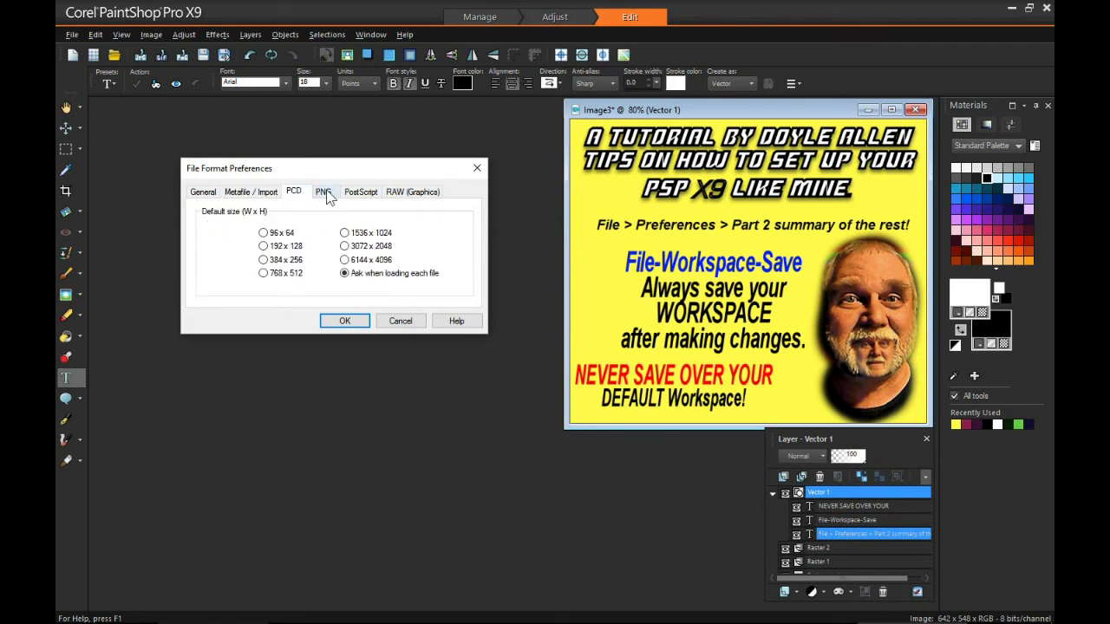
click(326, 193)
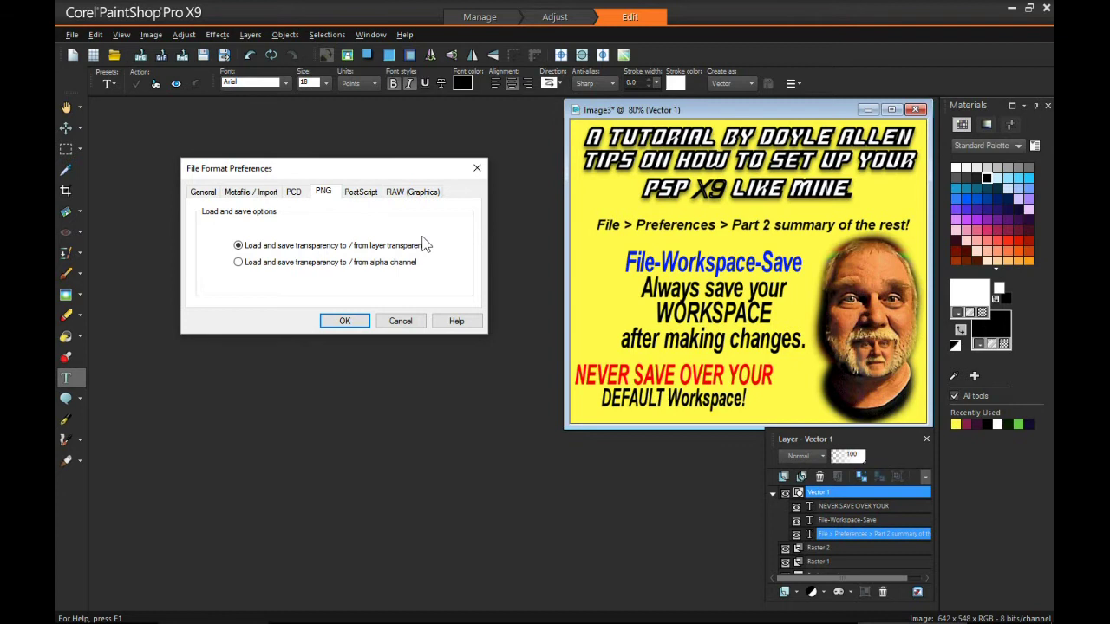
click(368, 196)
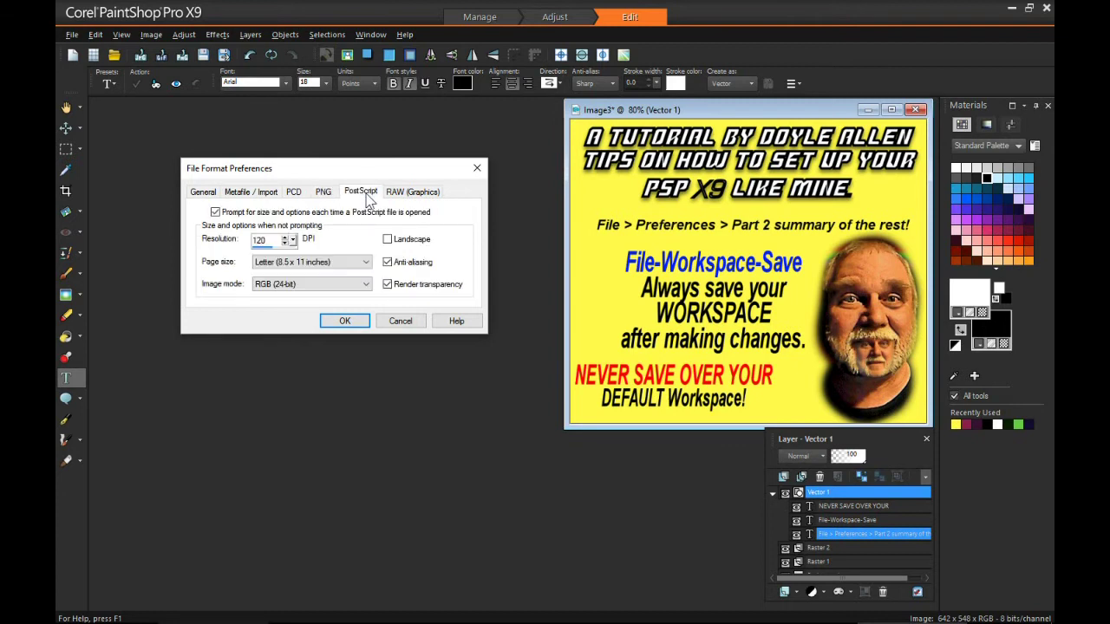
click(417, 198)
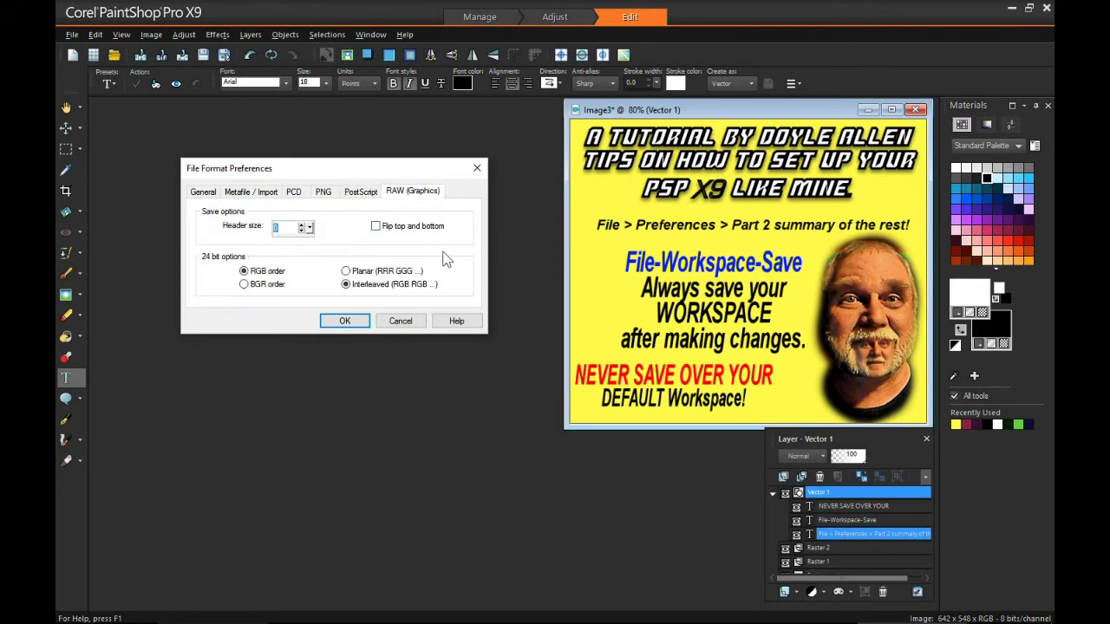
click(344, 321)
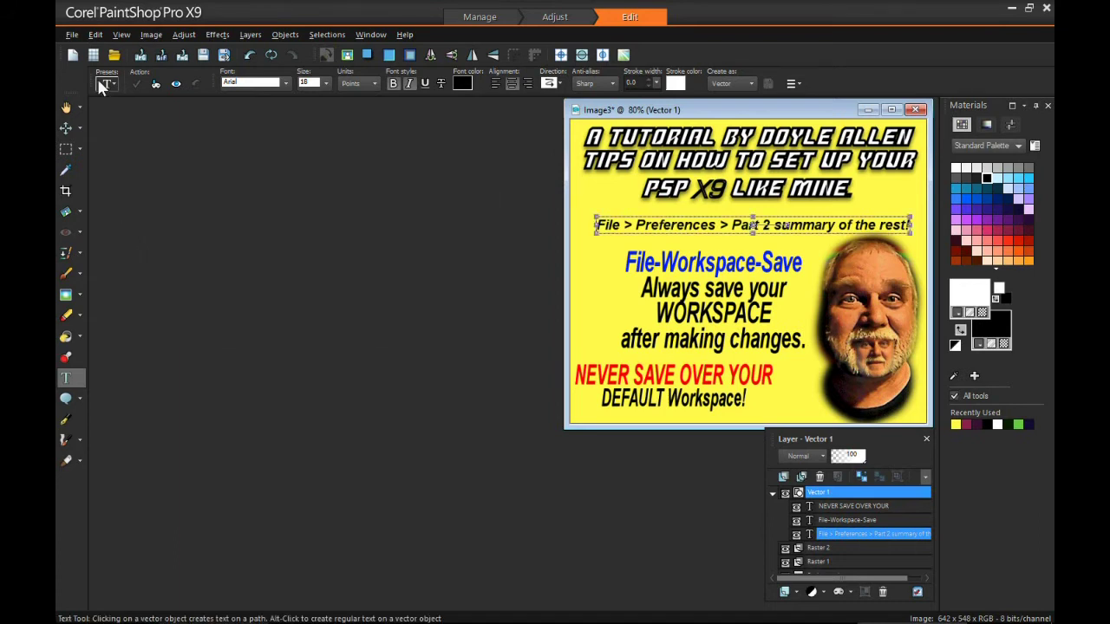
- Open the File Format Associations preferences and dismiss the notice about default apps
click(71, 35)
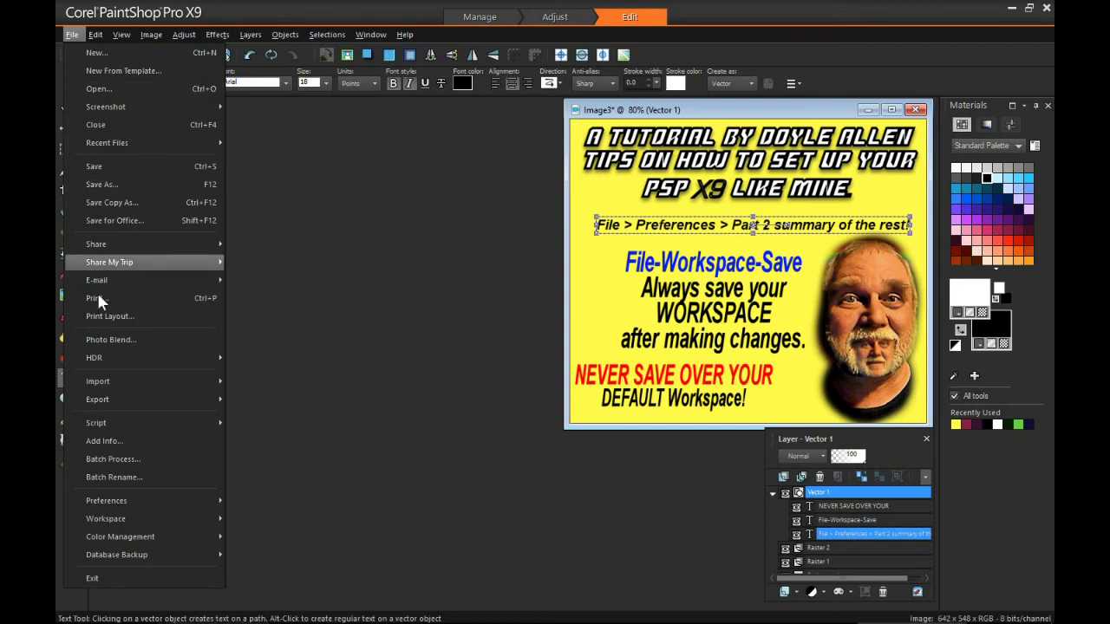
mouse_move(137, 492)
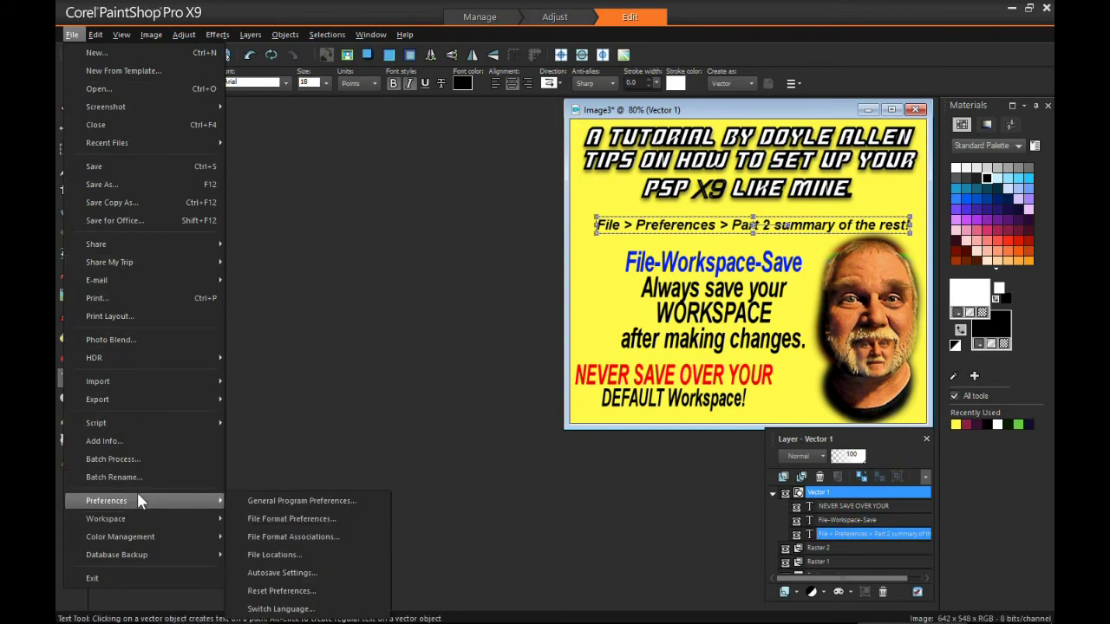
click(322, 539)
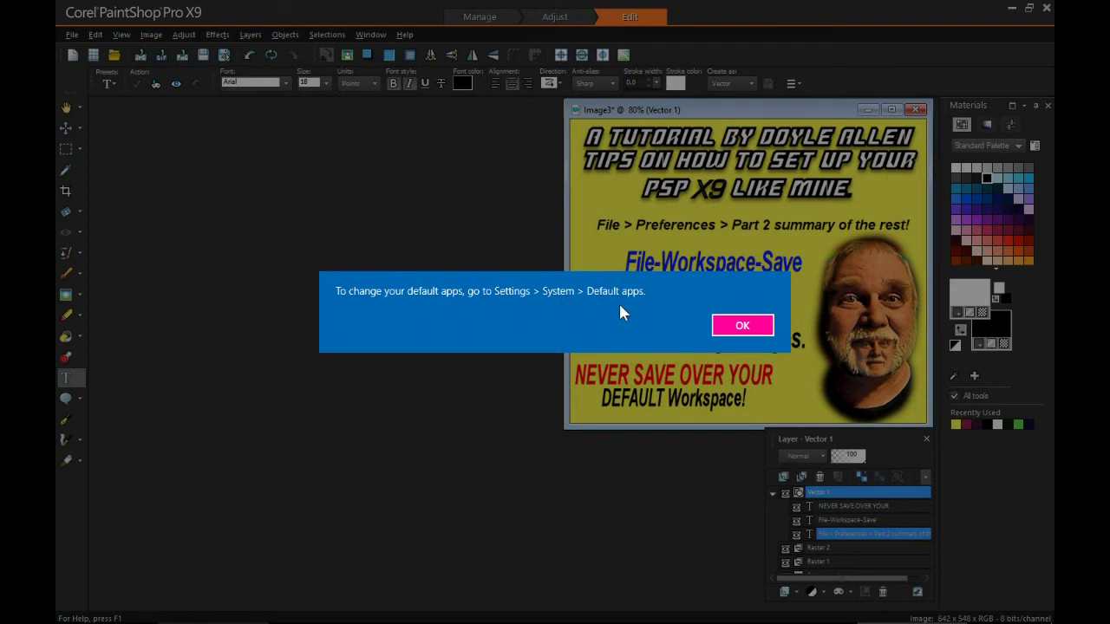
click(753, 328)
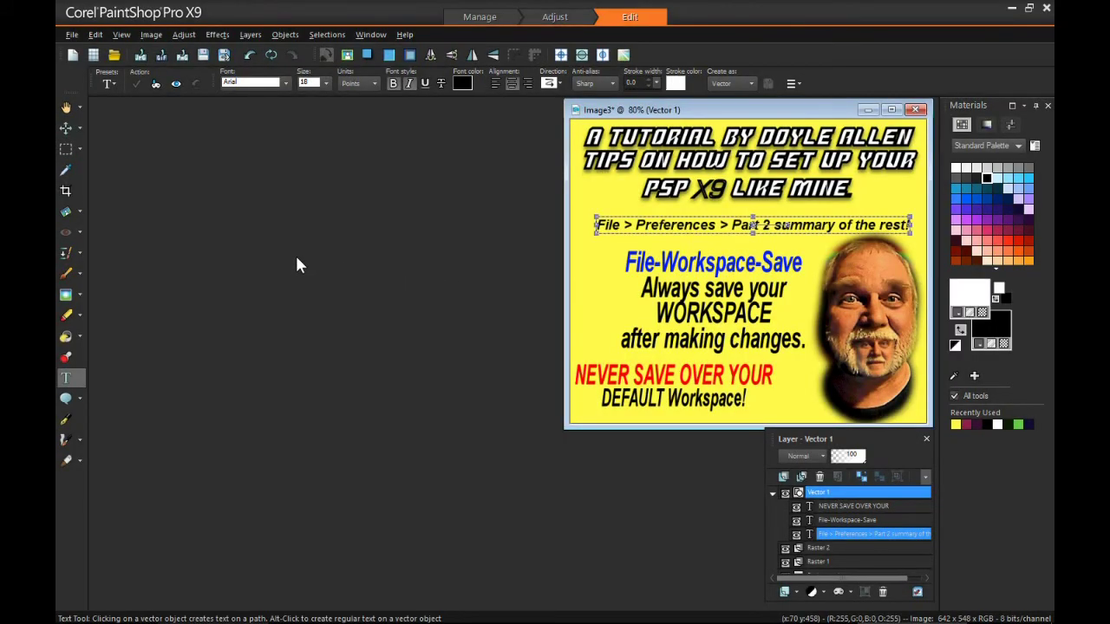
- Open the File Locations preferences and review the Plug-ins folders, including the folder options of the My PSP Files\PlugIns folder
click(72, 36)
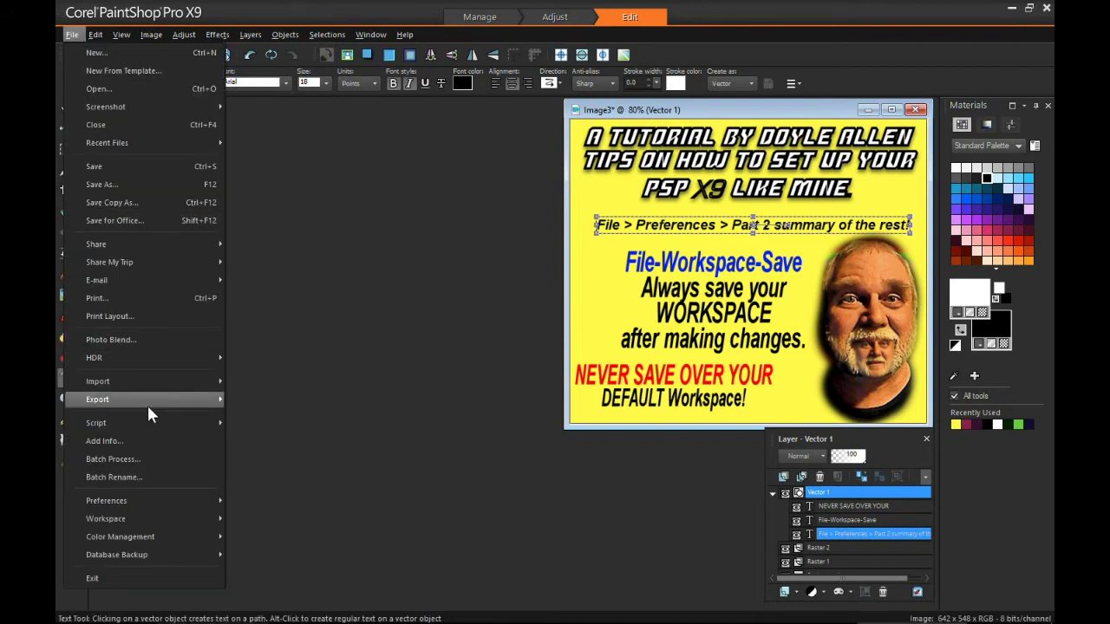
mouse_move(153, 503)
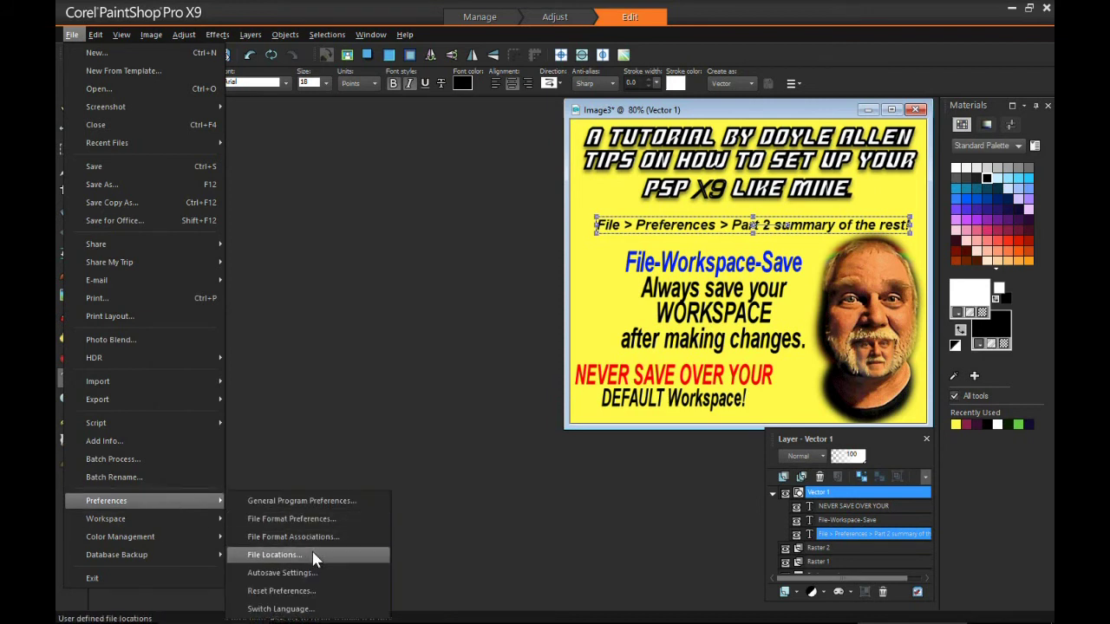
click(326, 555)
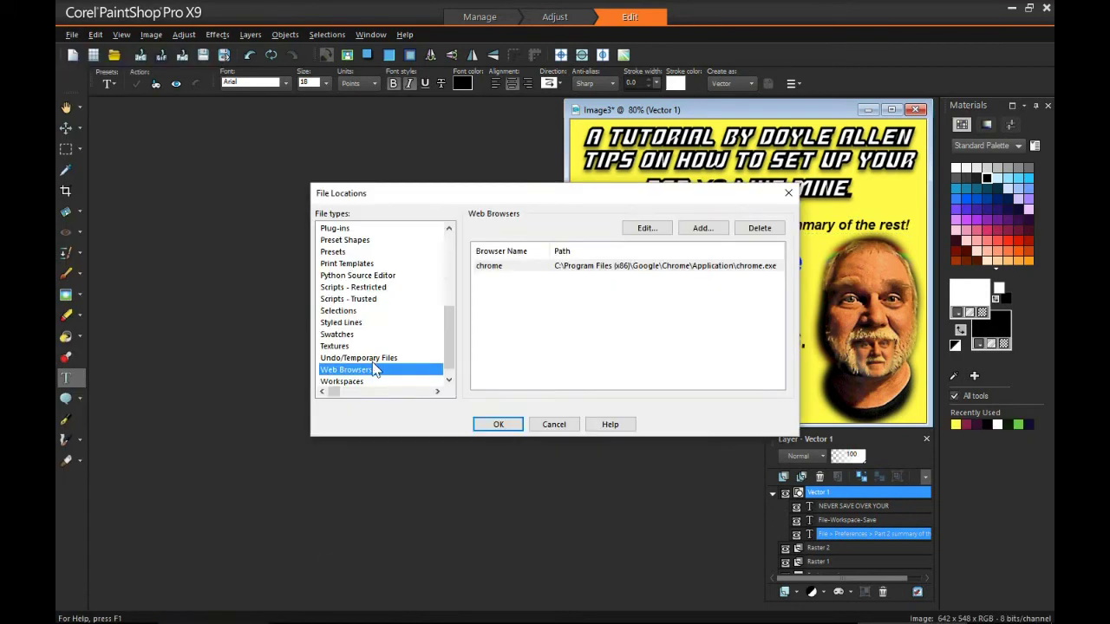
click(337, 231)
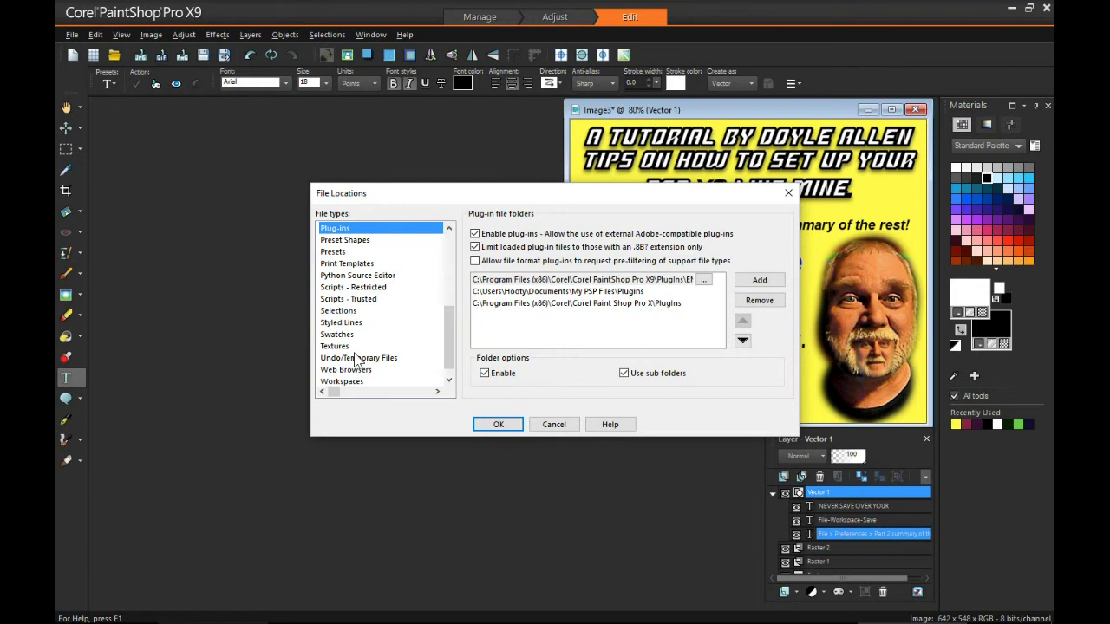
mouse_move(537, 613)
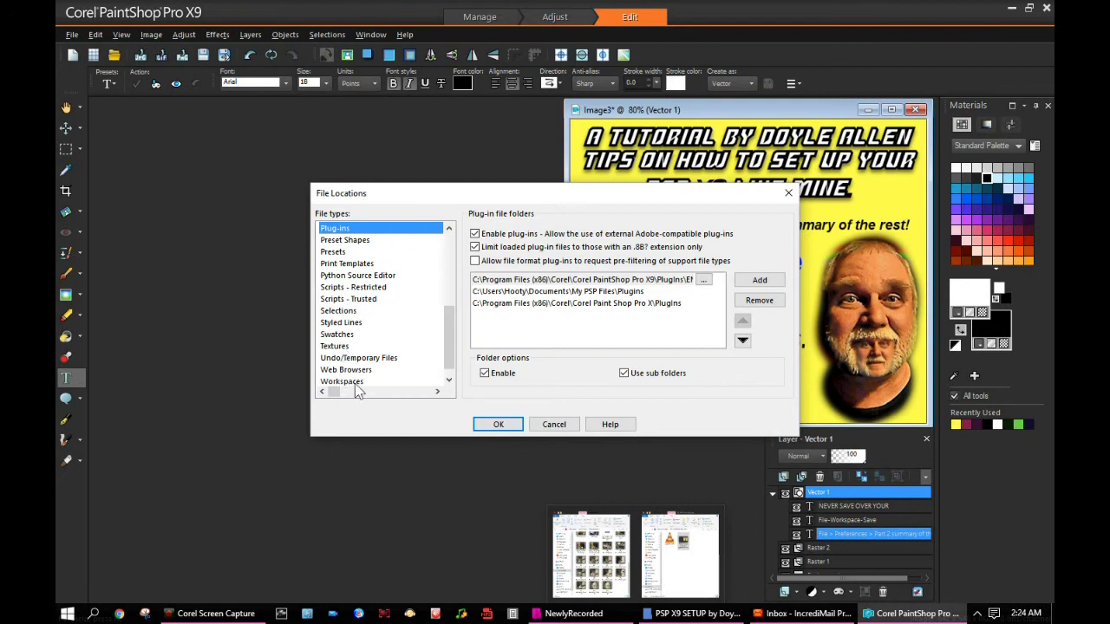
drag(449, 334, 451, 239)
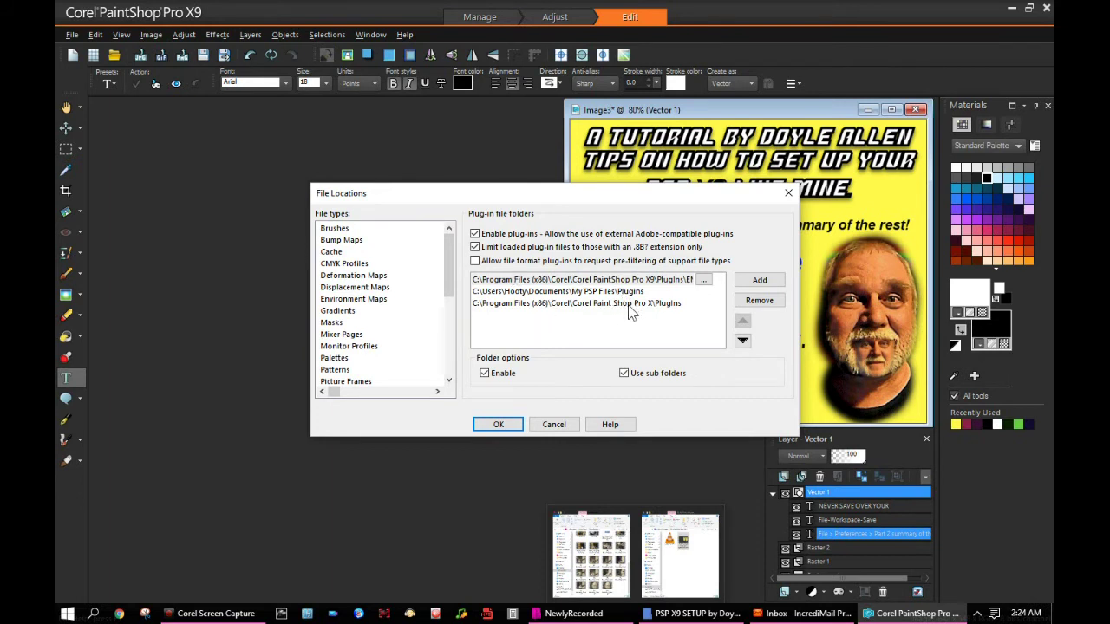
click(492, 294)
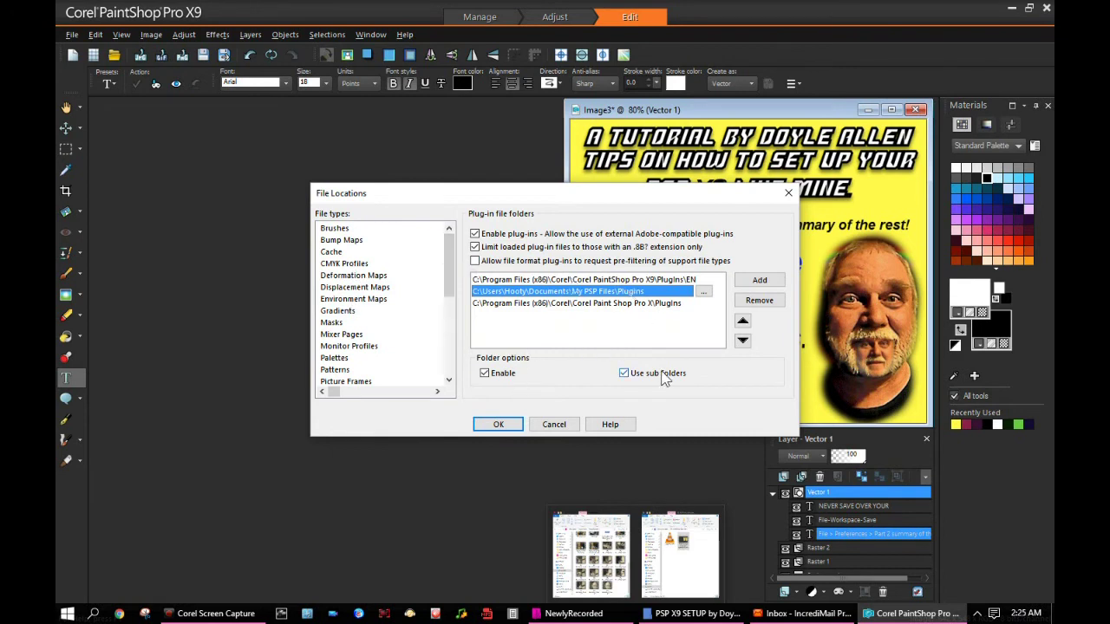
- Review the folders set for Brushes, Bump Maps, Cache and CMYK Profiles
click(335, 230)
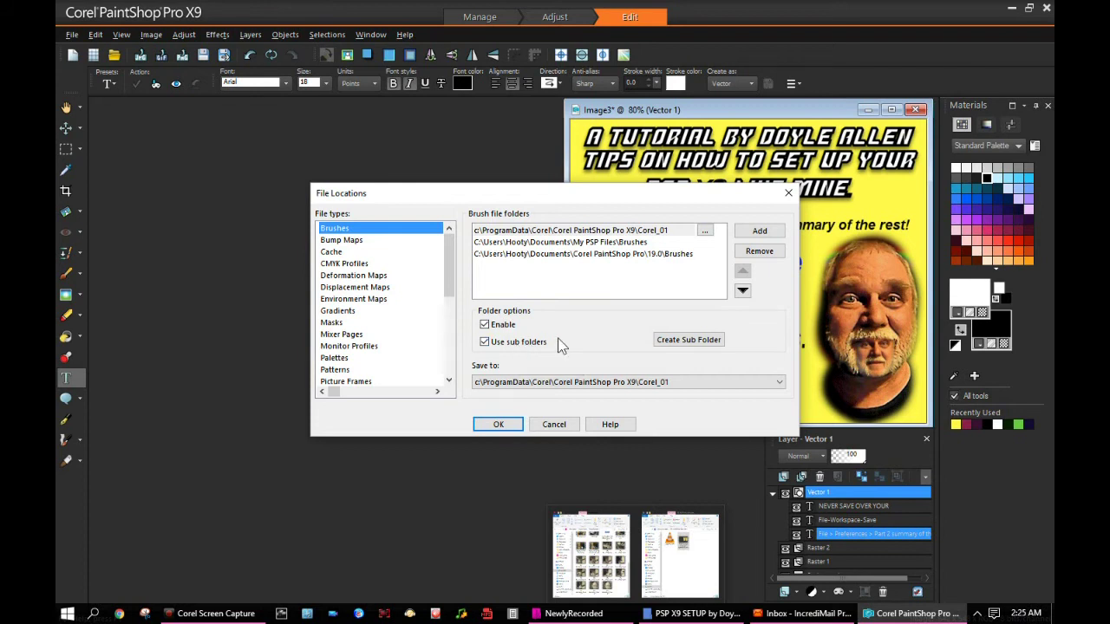
click(338, 241)
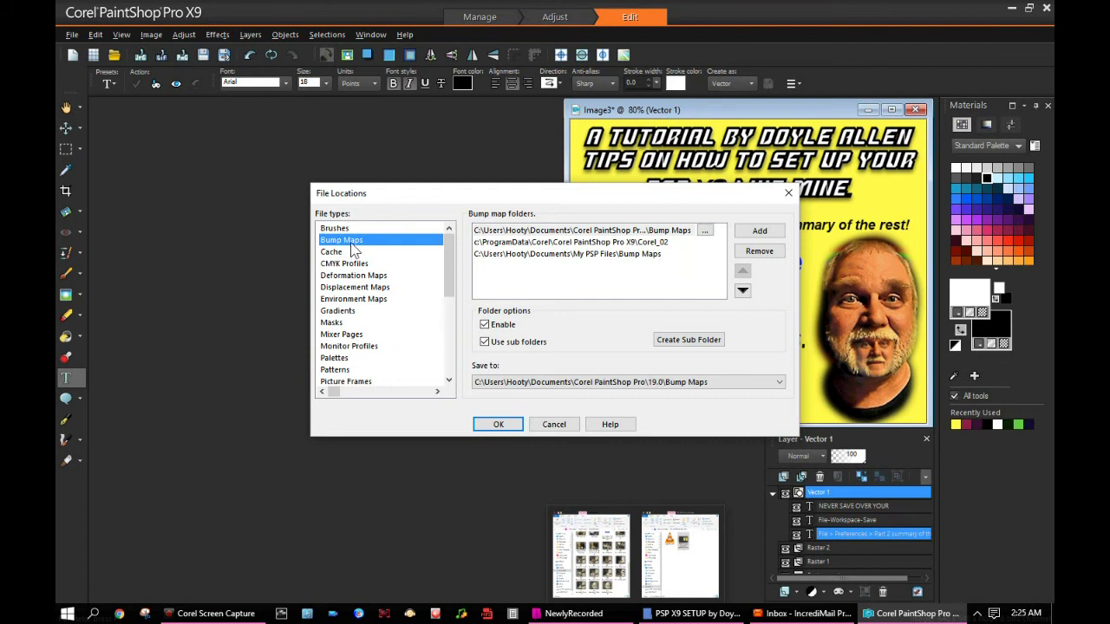
click(334, 253)
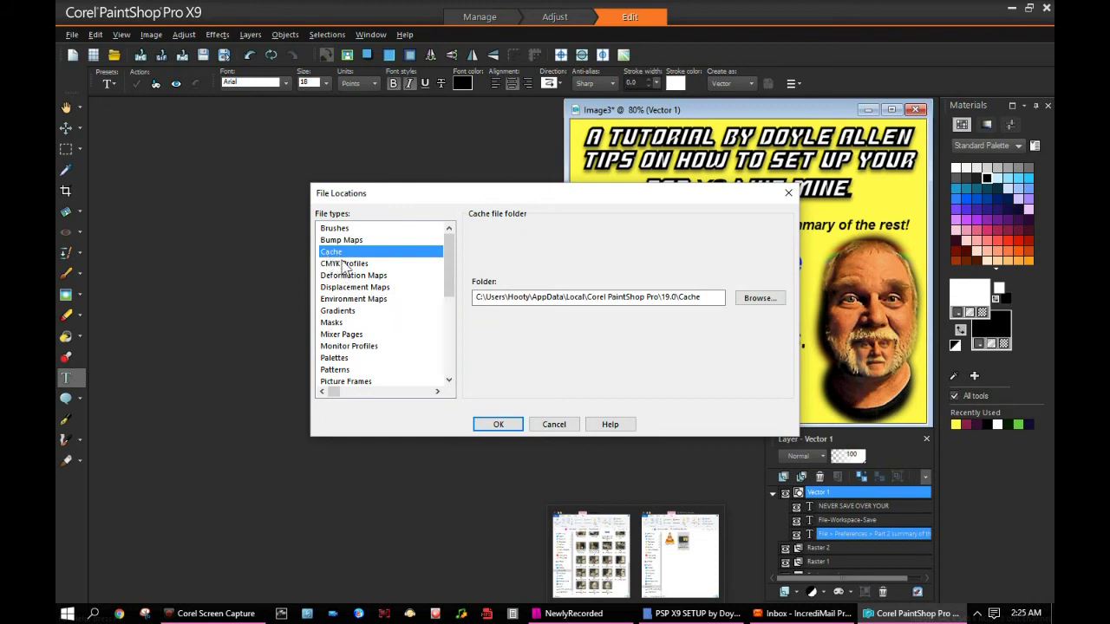
click(344, 264)
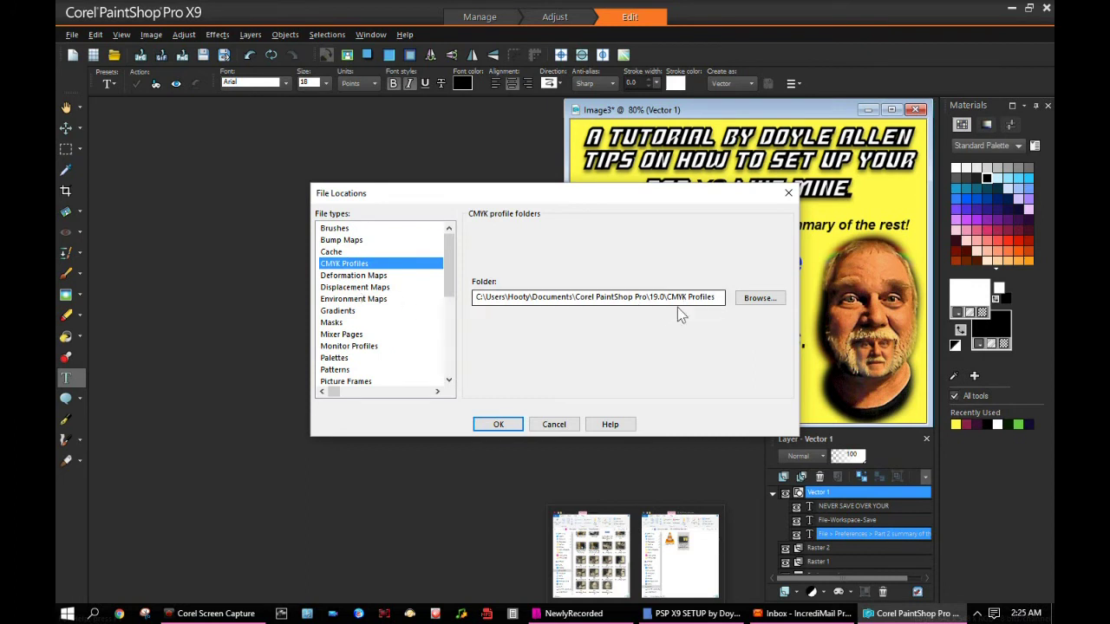
- Try to view the folders for Deformation Maps, Environment Maps and Gradients, and cancel the File Locations dialog
click(344, 277)
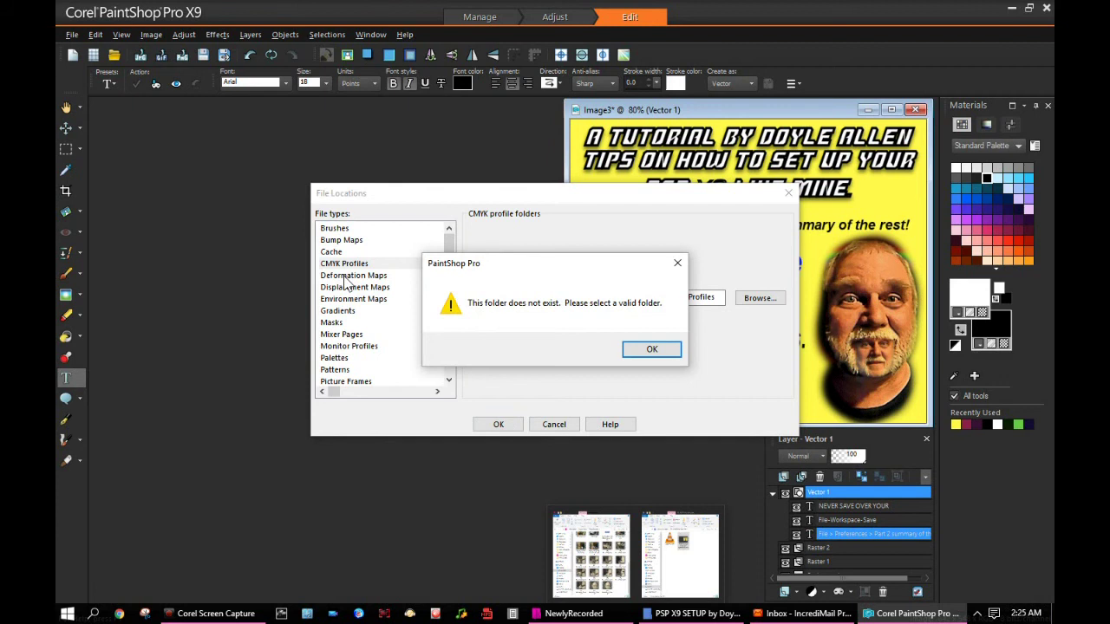
click(659, 351)
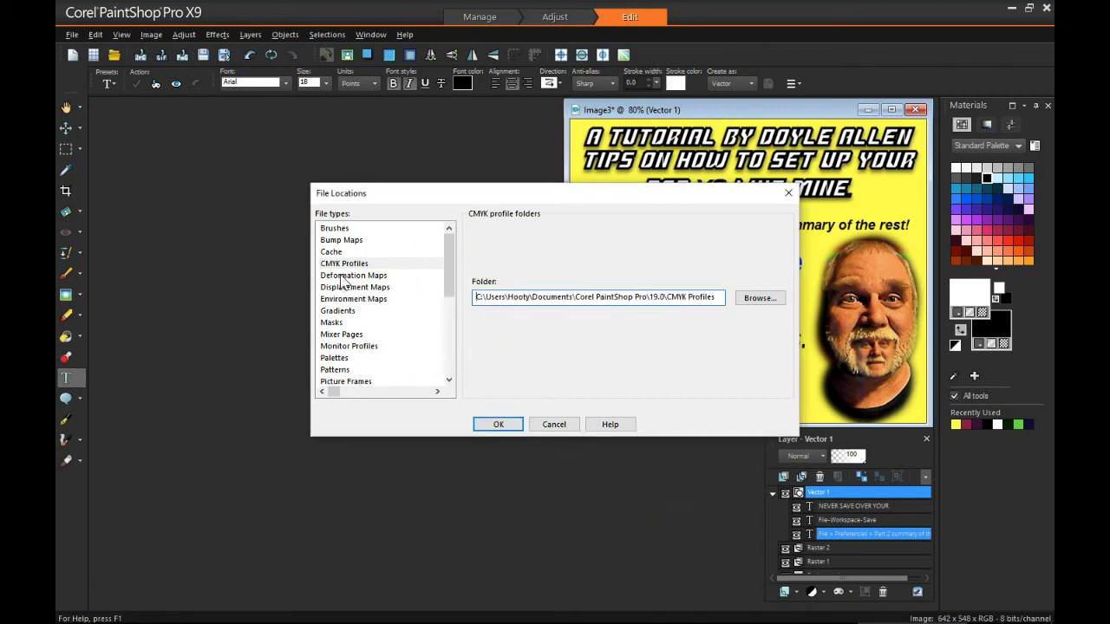
click(342, 295)
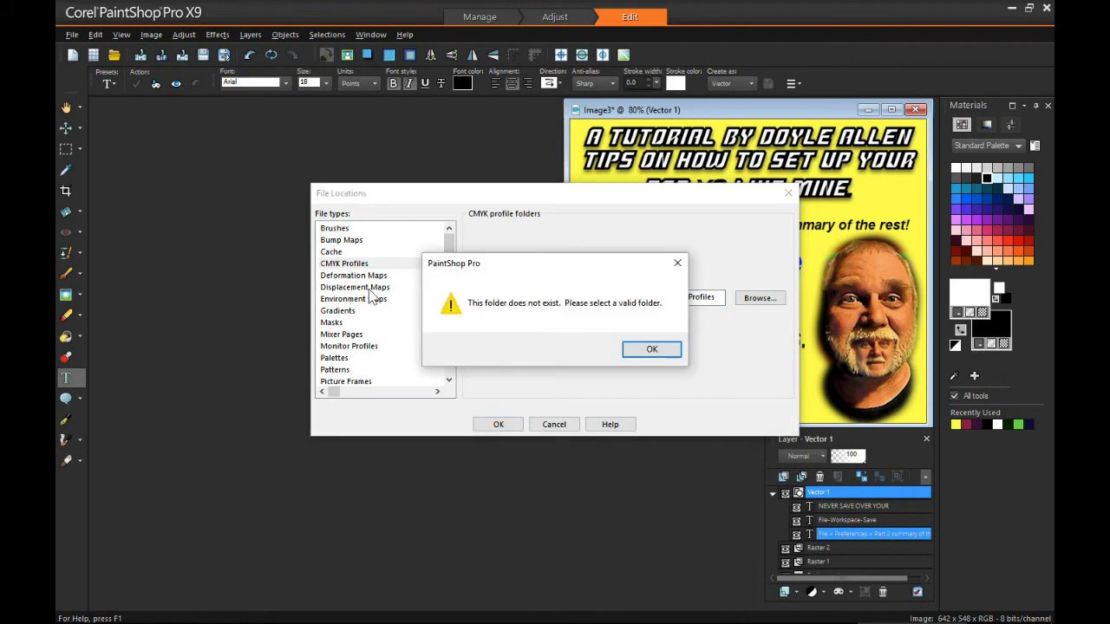
click(653, 350)
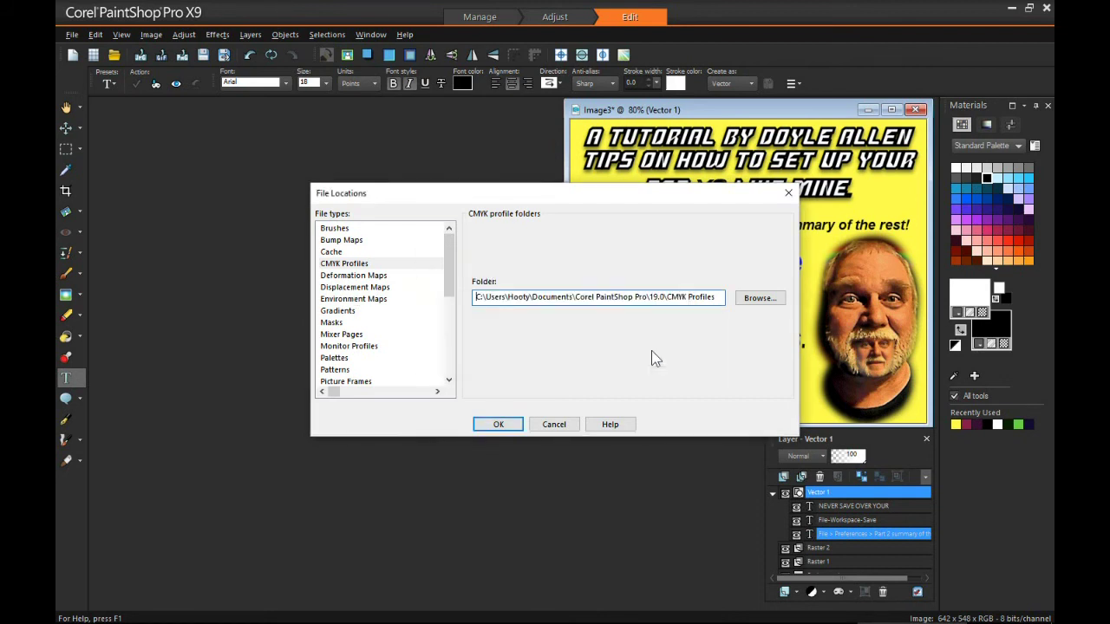
click(353, 309)
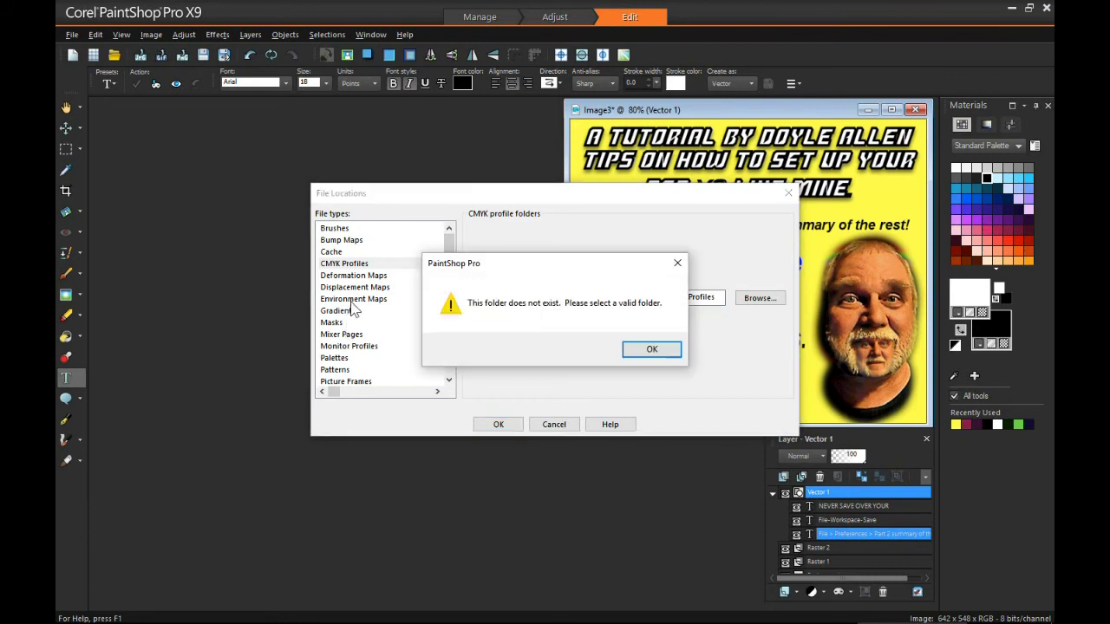
click(648, 350)
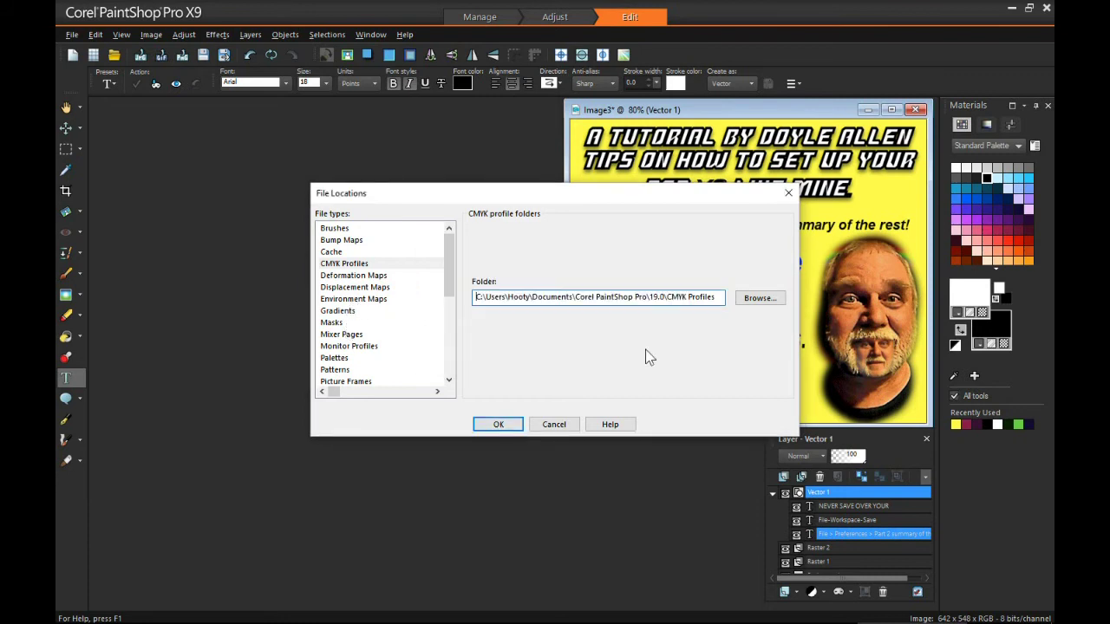
click(555, 424)
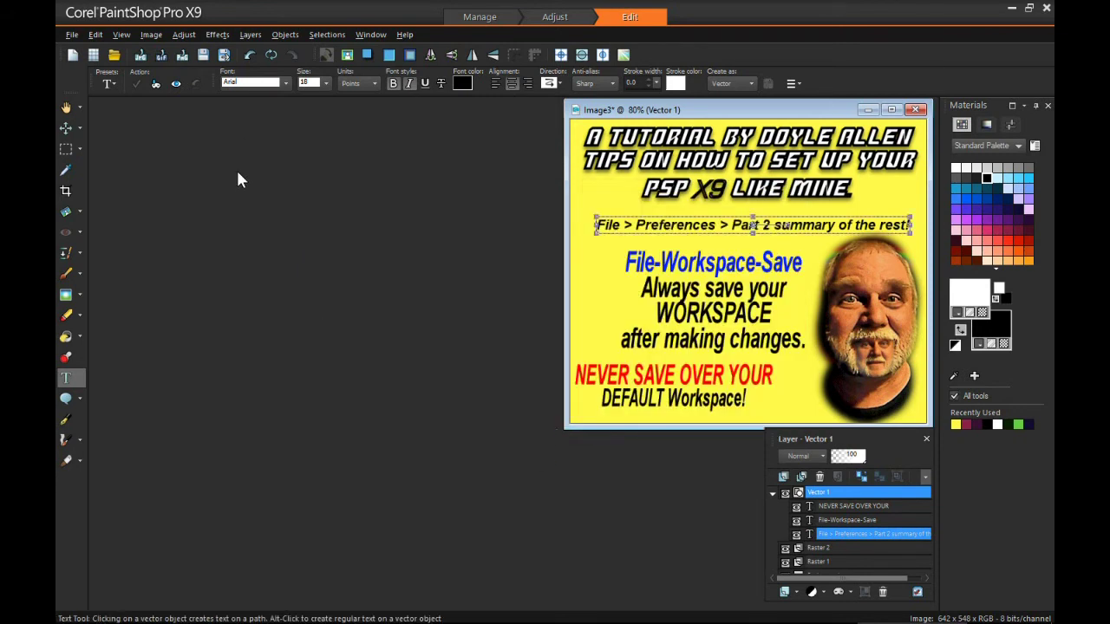
- Reopen the File Locations preferences and review the folders set for Styled Lines and Cache
click(72, 36)
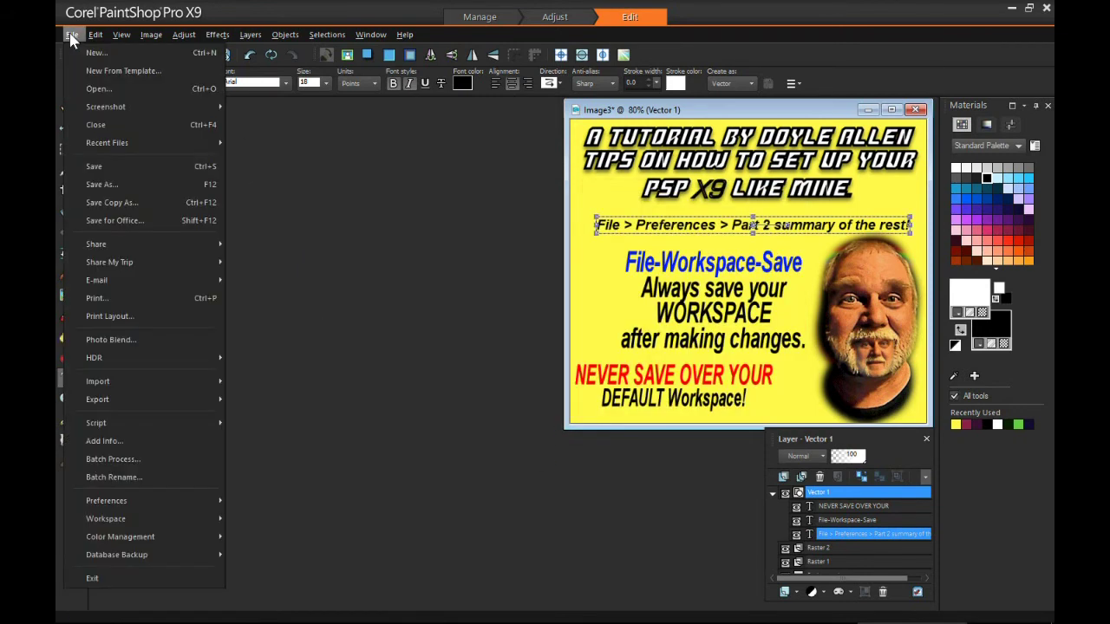
mouse_move(148, 504)
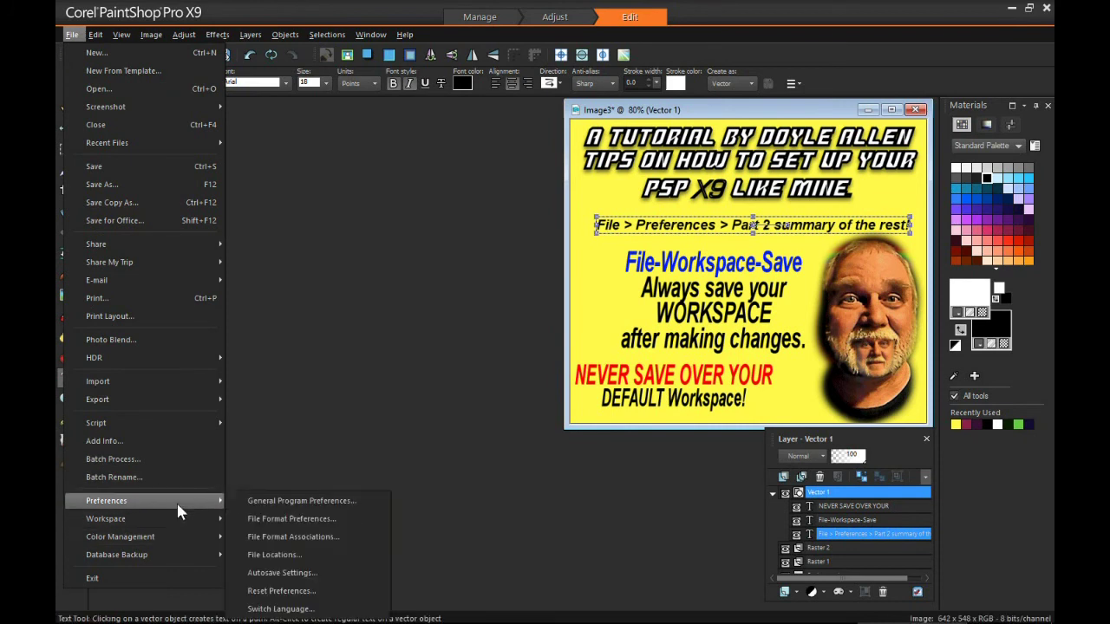
click(330, 556)
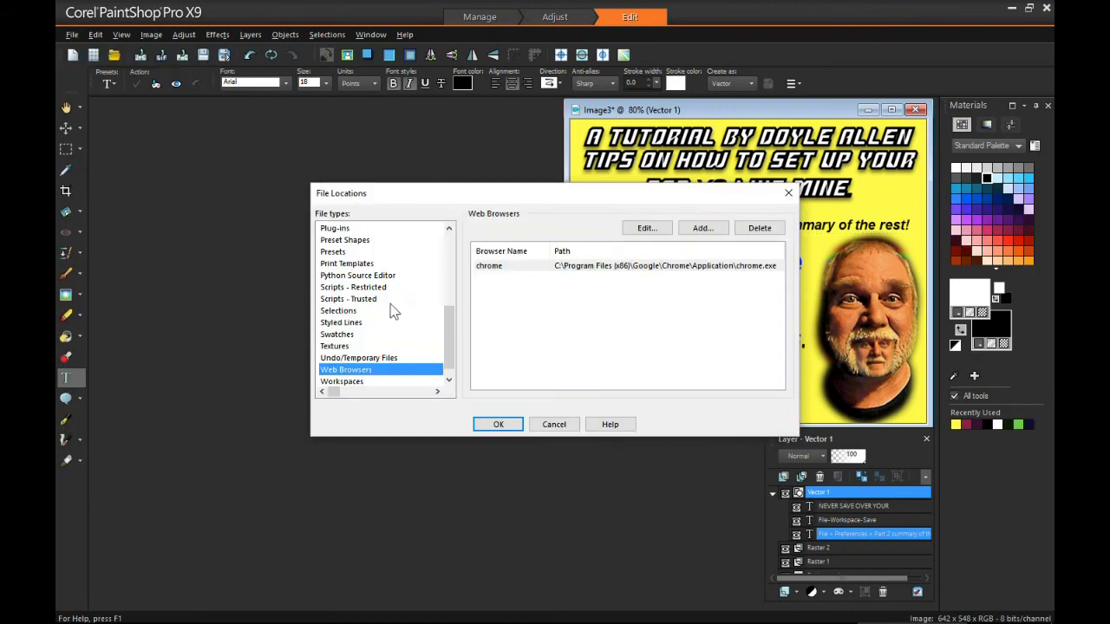
click(438, 322)
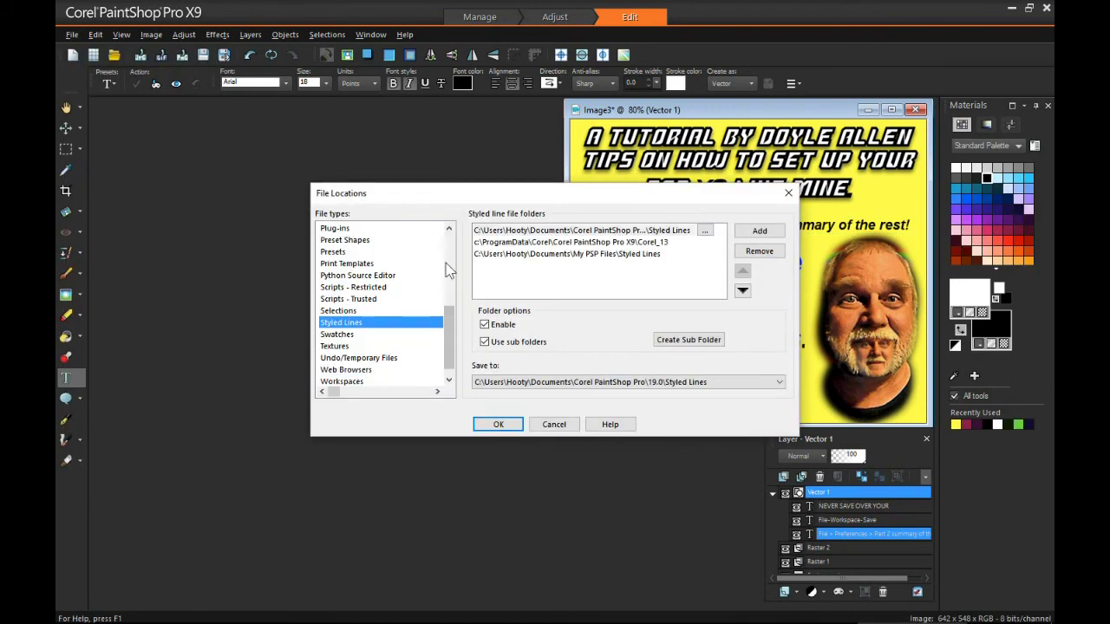
drag(452, 319, 452, 235)
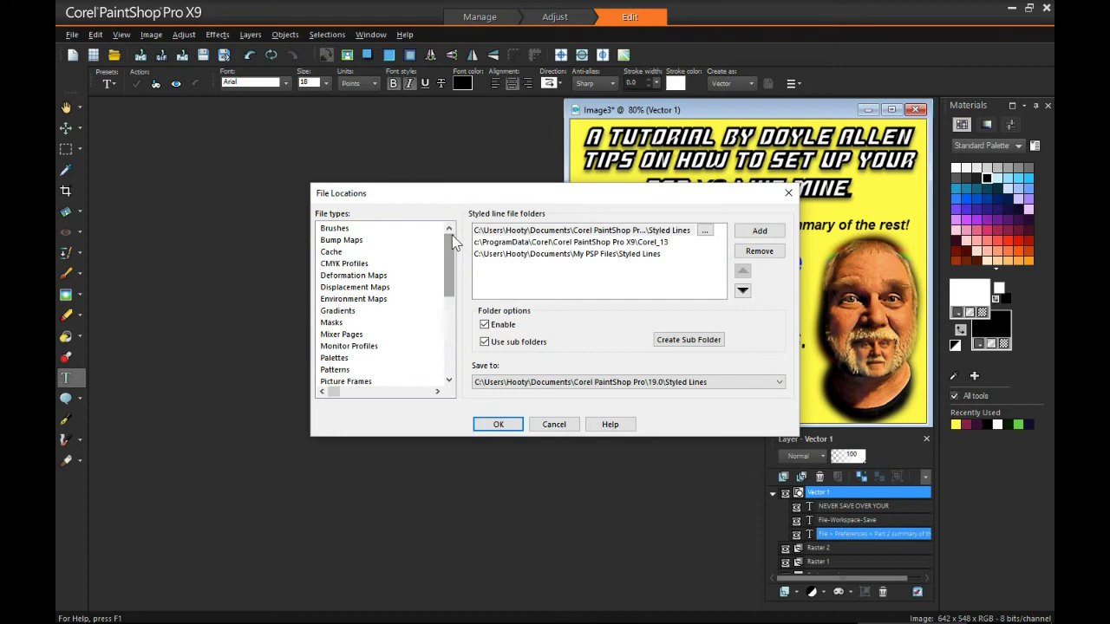
click(333, 252)
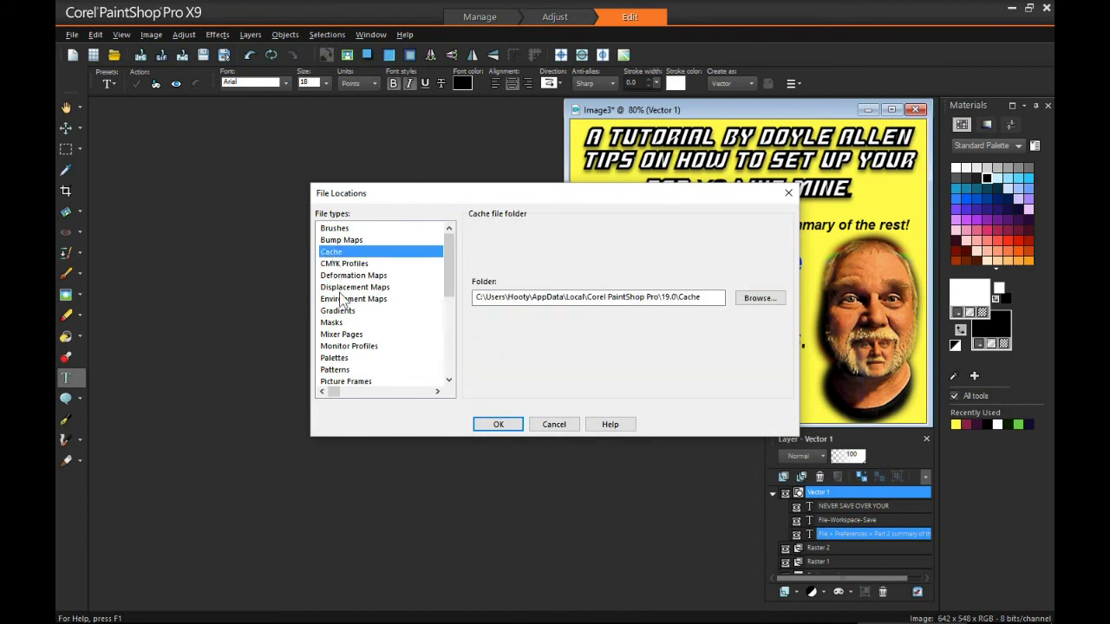
- Review the folders set for Deformation Maps, Displacement Maps, Environment Maps, Gradients, Masks, Mixer Pages and Monitor Profiles
click(344, 275)
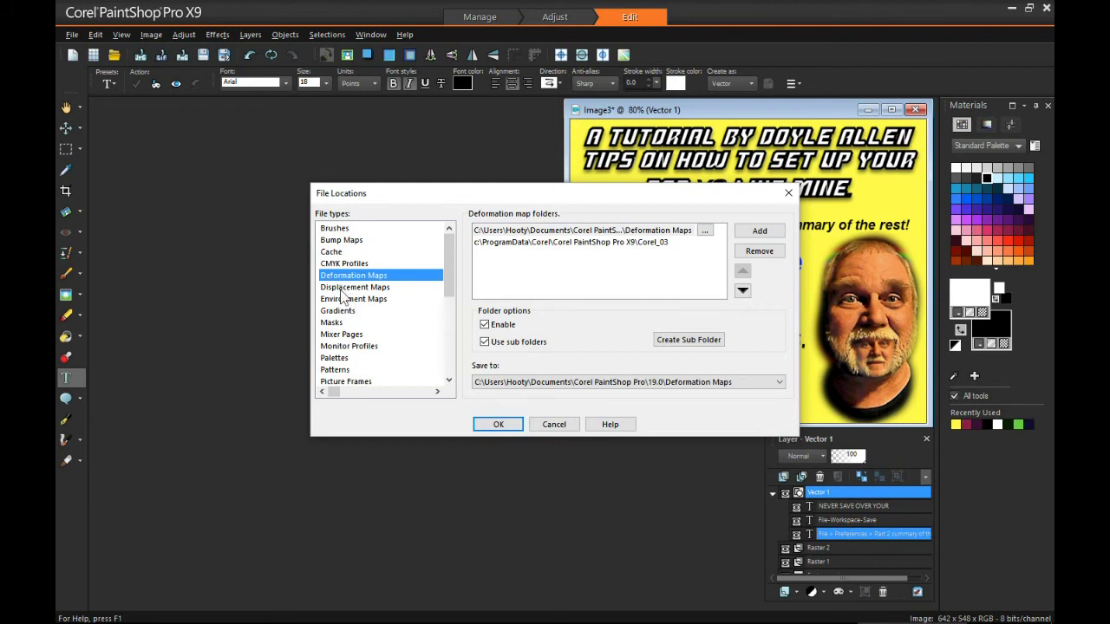
click(344, 289)
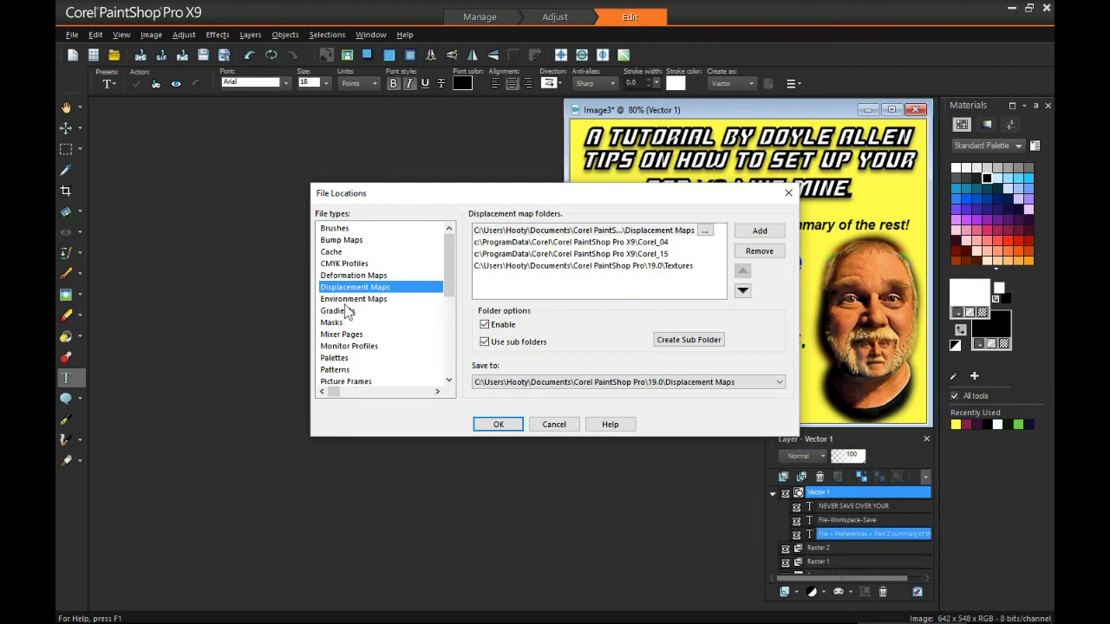
click(344, 299)
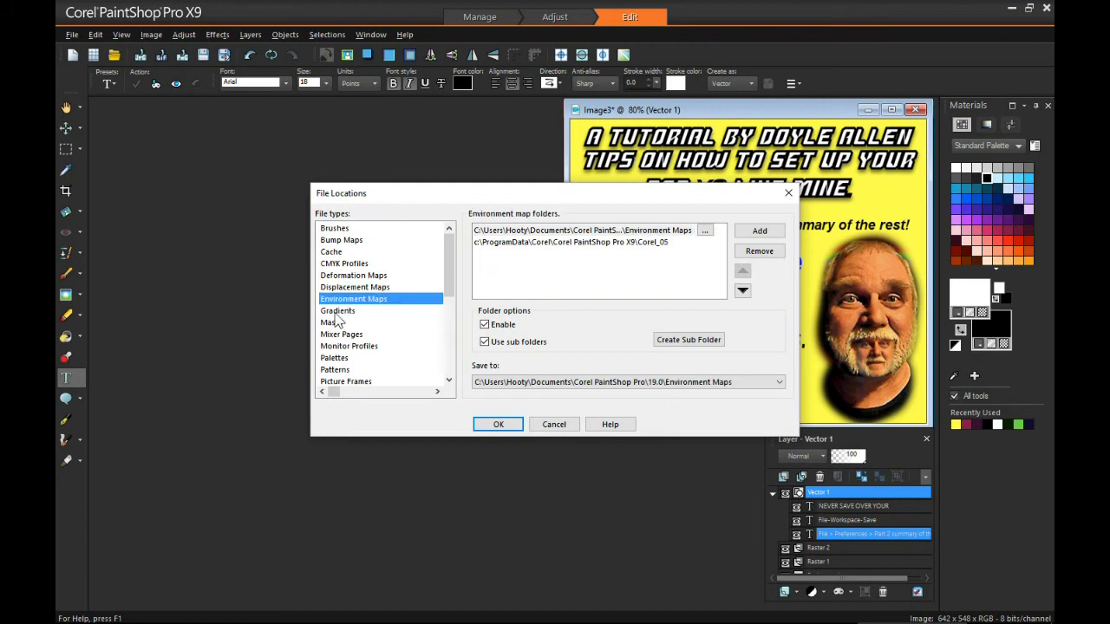
click(334, 314)
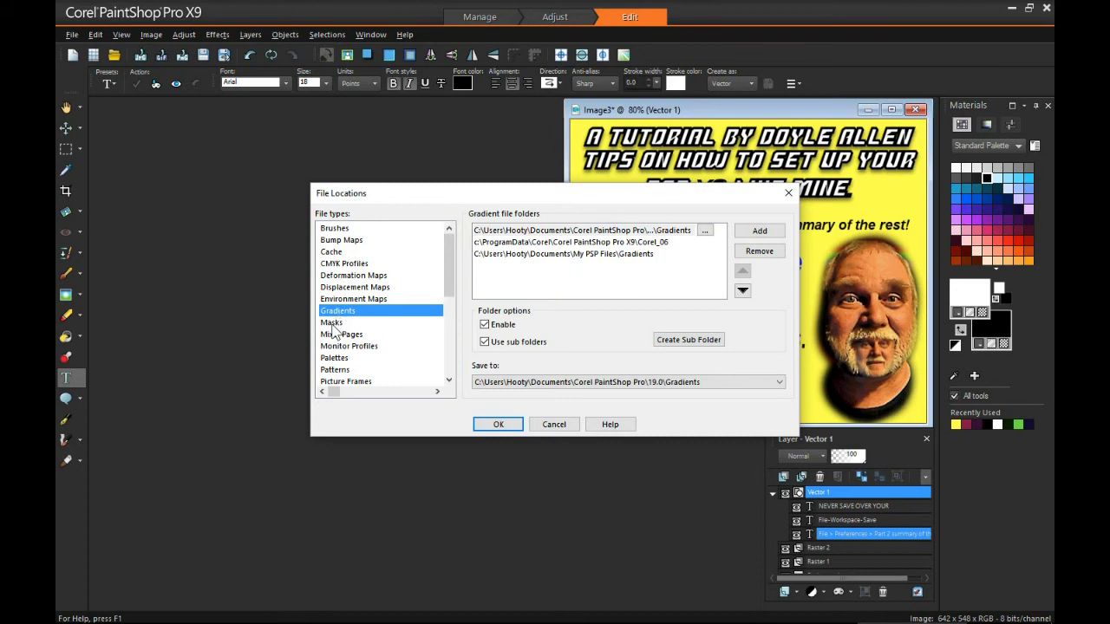
click(333, 325)
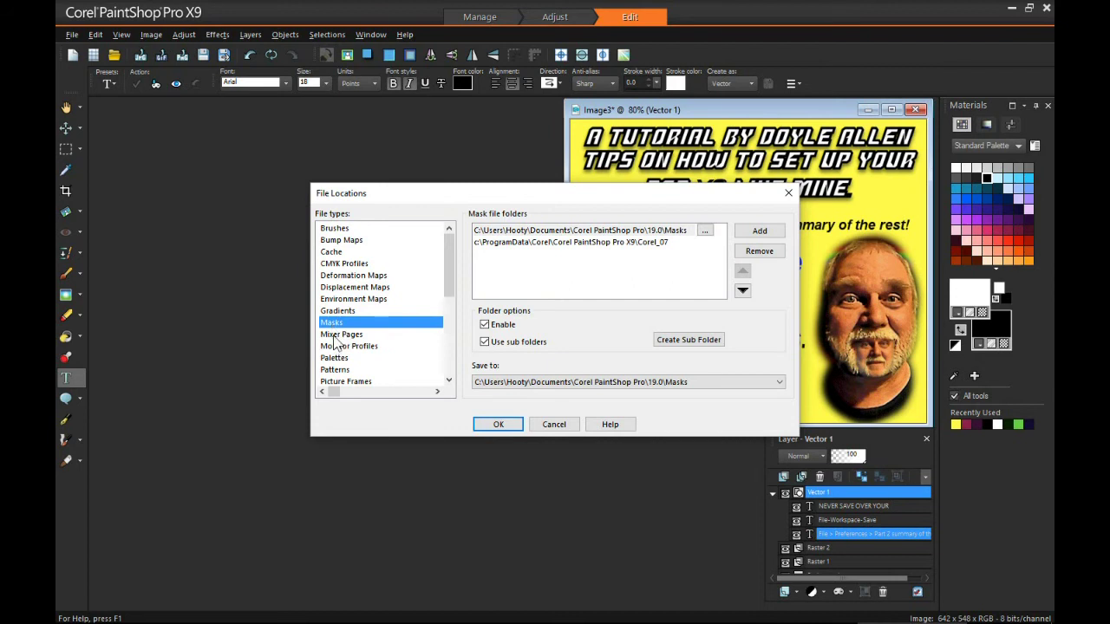
click(335, 336)
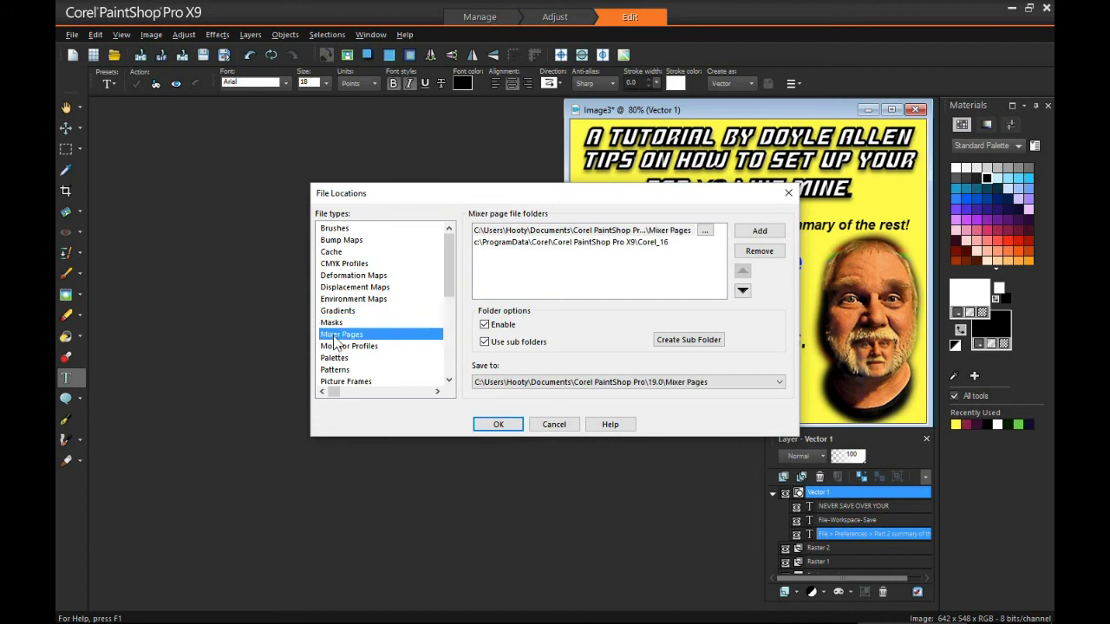
click(338, 349)
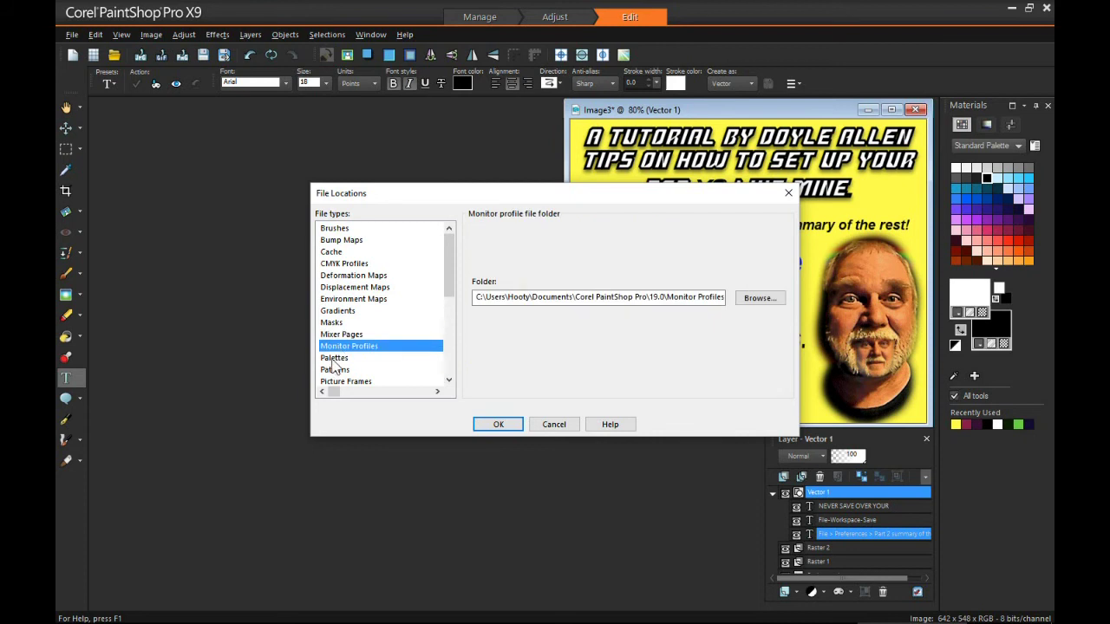
- Try to view the Palettes folders, and cancel the File Locations dialog
click(333, 364)
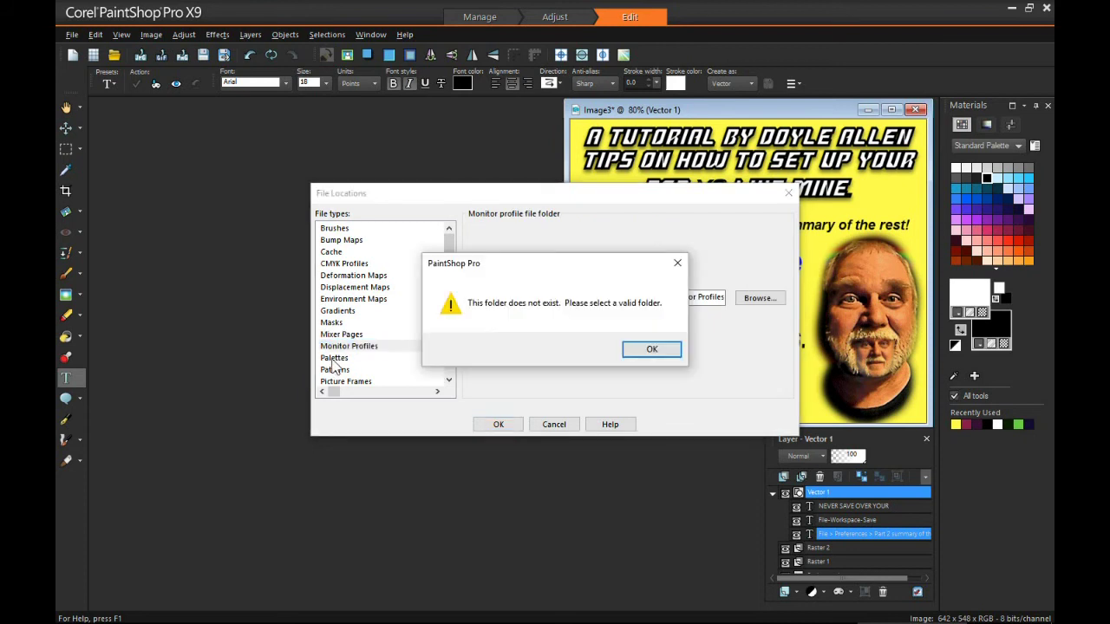
click(653, 349)
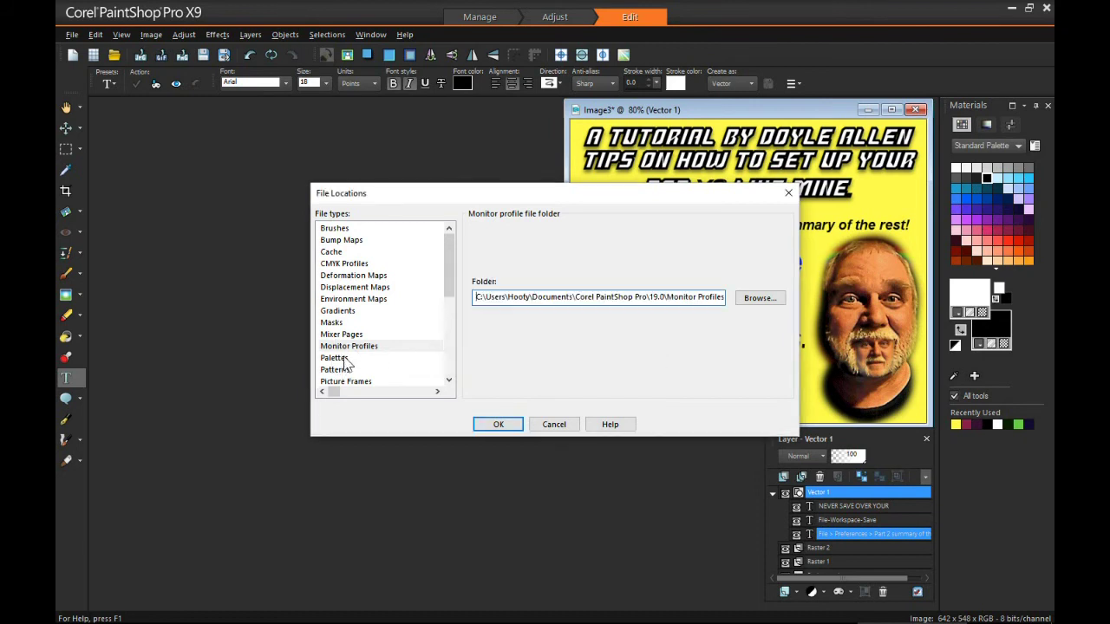
click(552, 427)
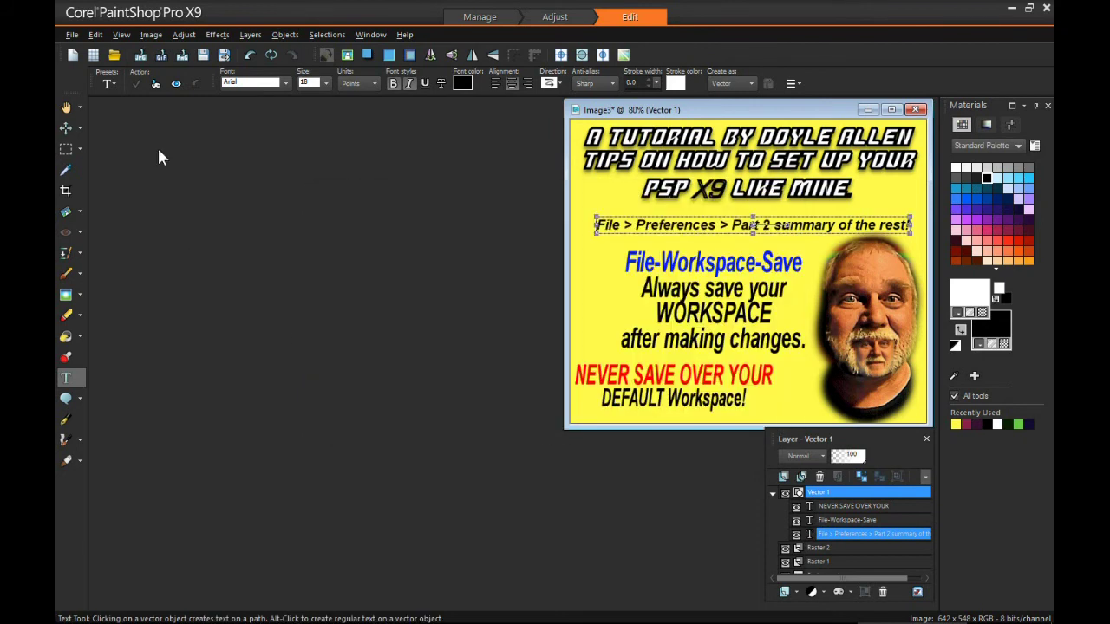
- Reopen the File Locations preferences and review the folders set for Palettes, Patterns, Picture Frames and Picture Tubes
click(73, 35)
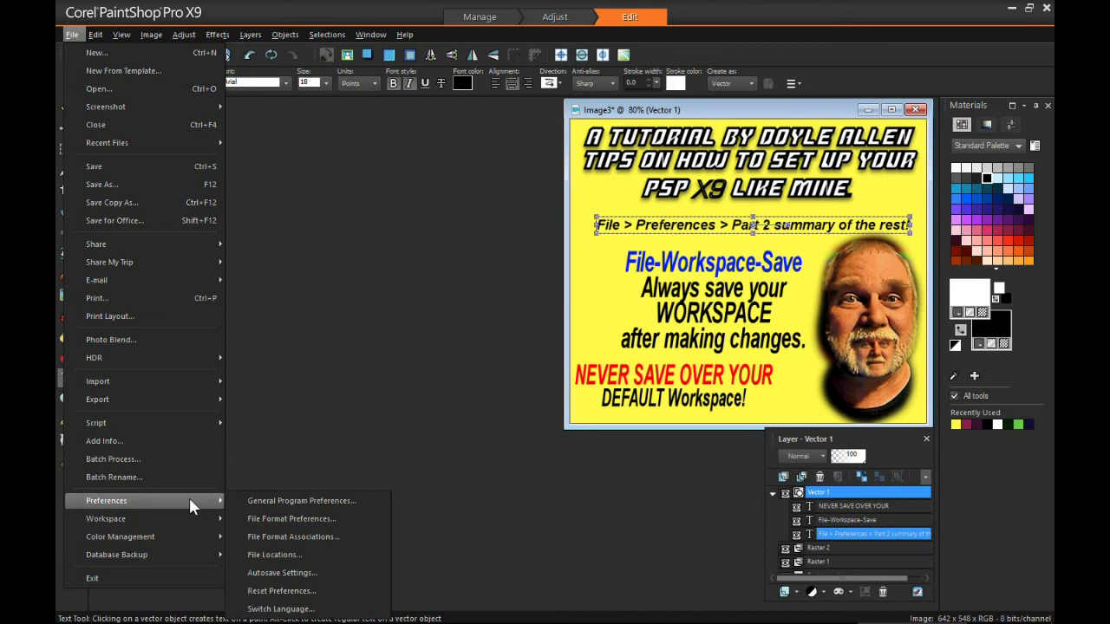
click(333, 555)
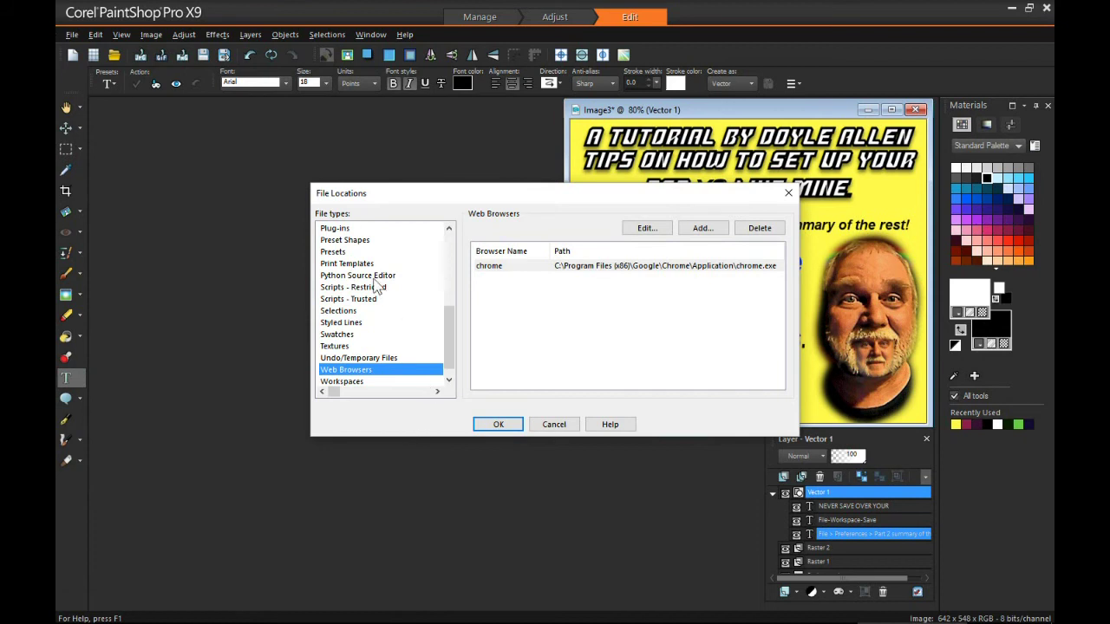
drag(445, 338, 449, 323)
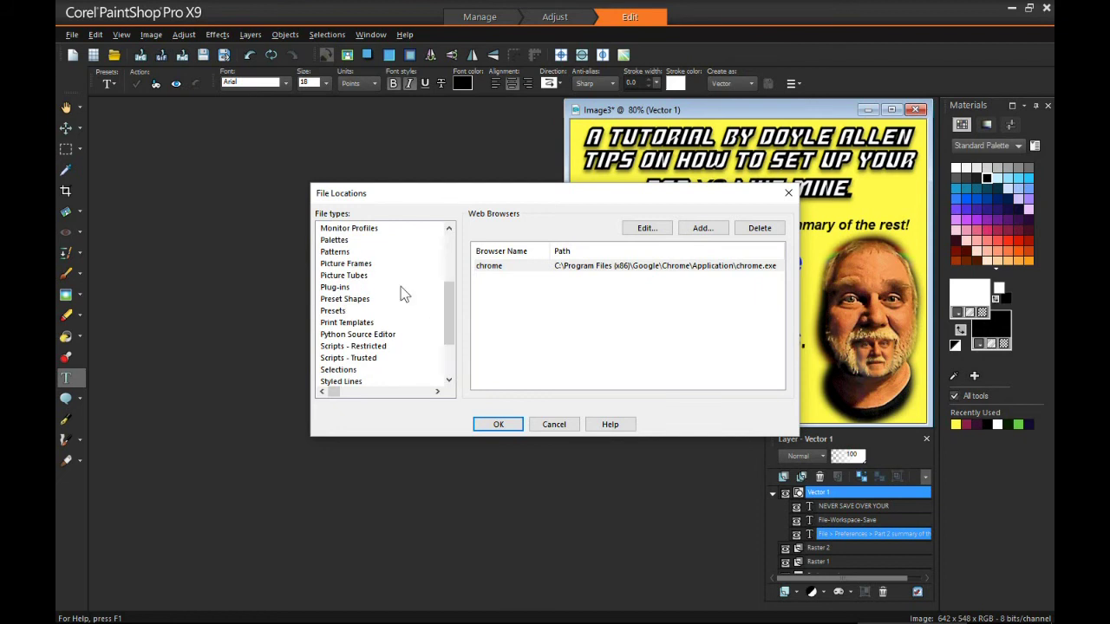
click(342, 242)
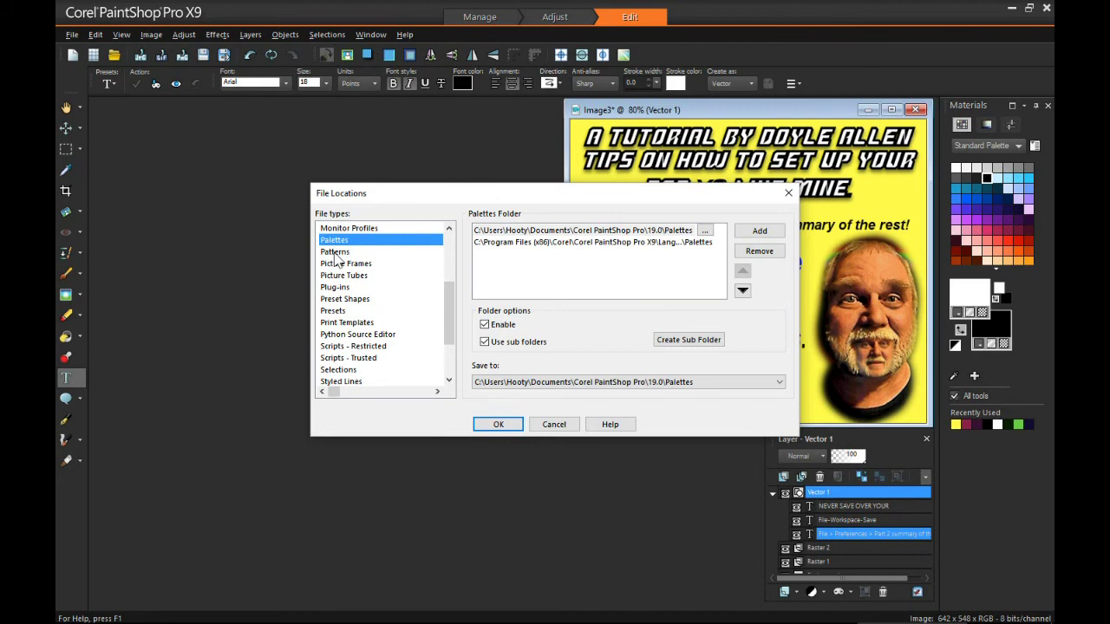
click(335, 255)
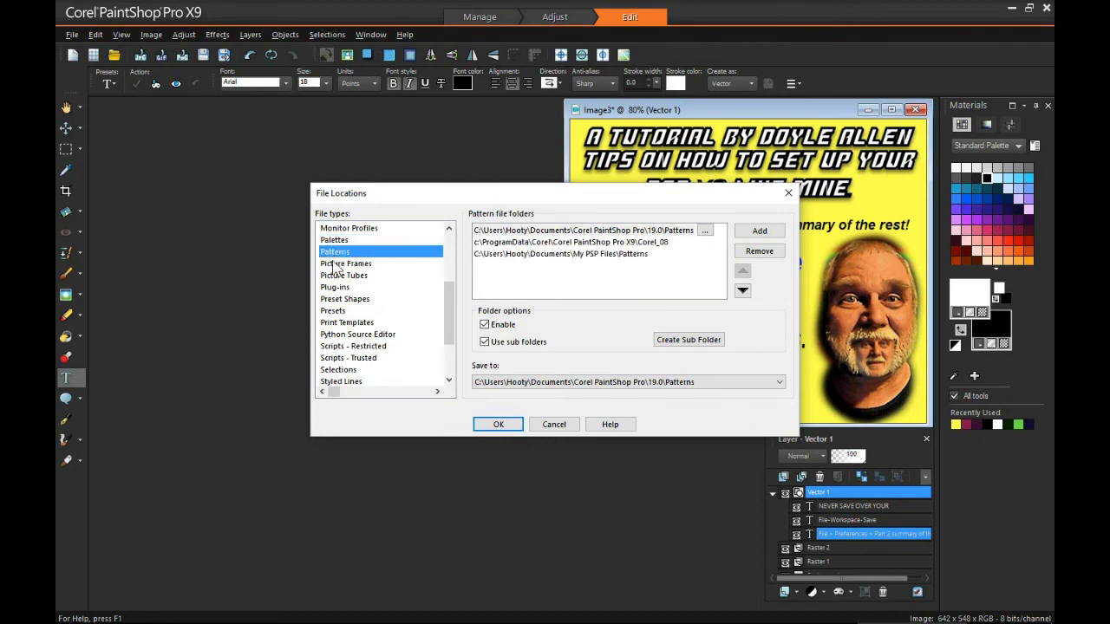
click(335, 265)
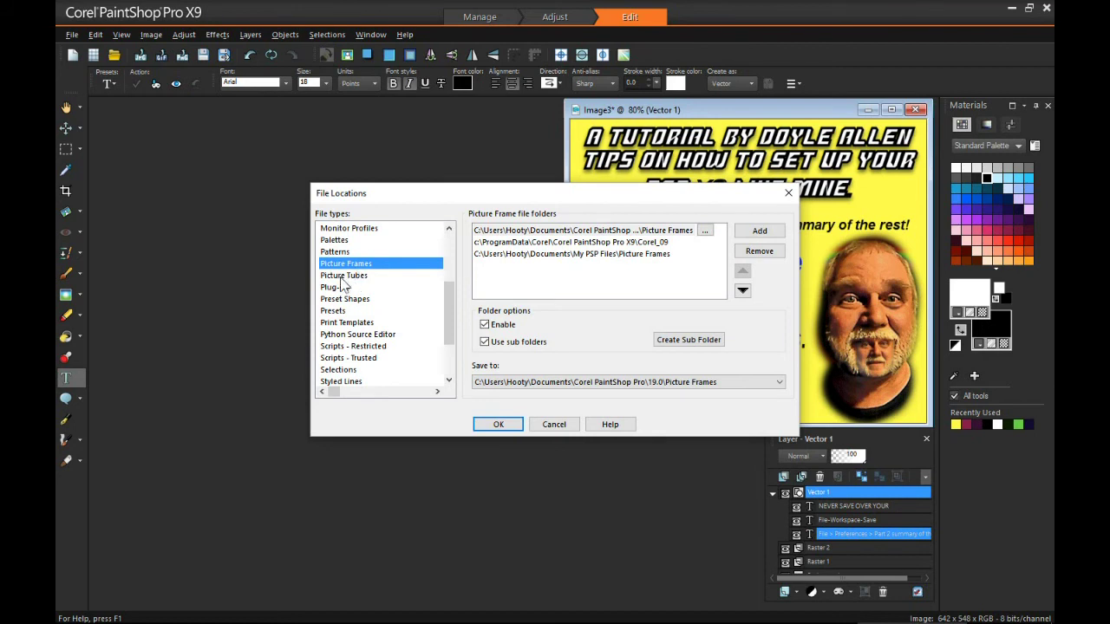
click(344, 277)
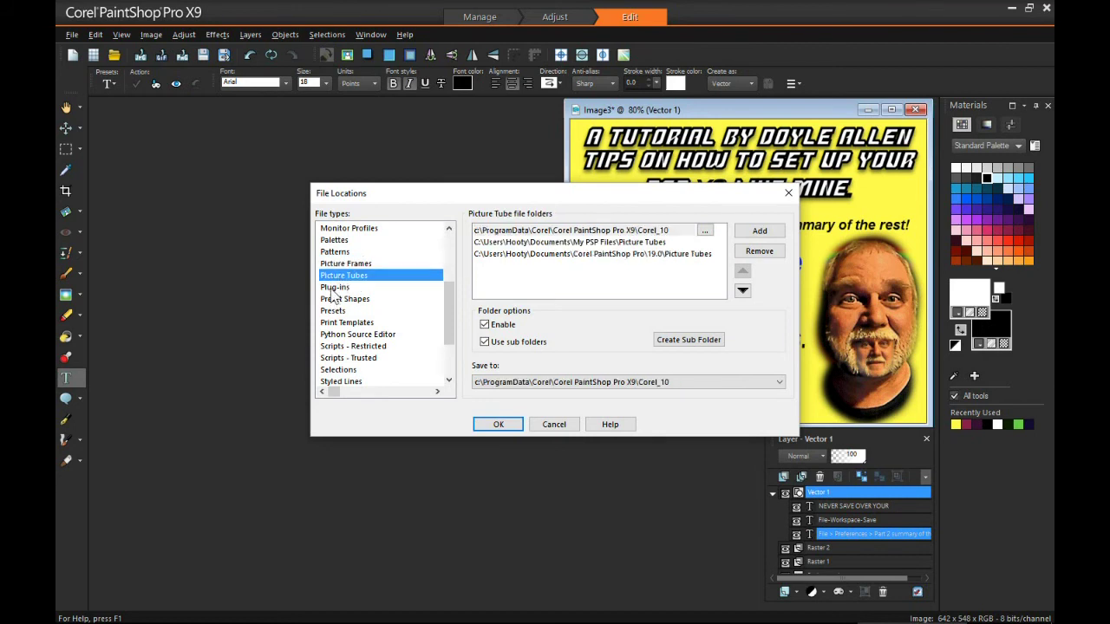
- Review the folders set for Plug-ins, Preset Shapes, Presets and Print Templates
click(333, 288)
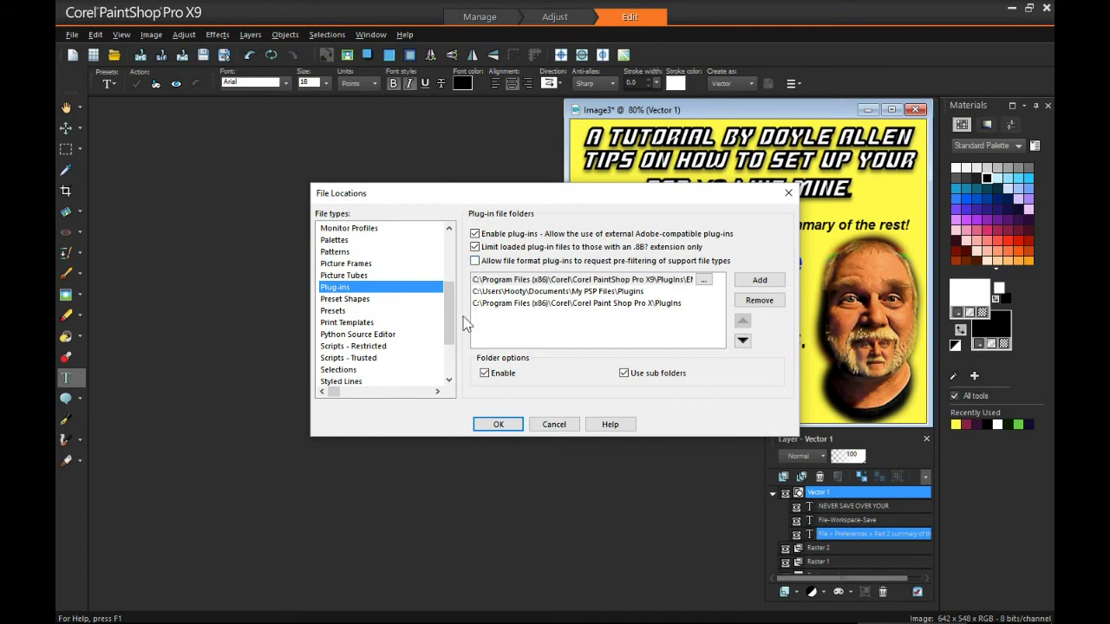
click(344, 300)
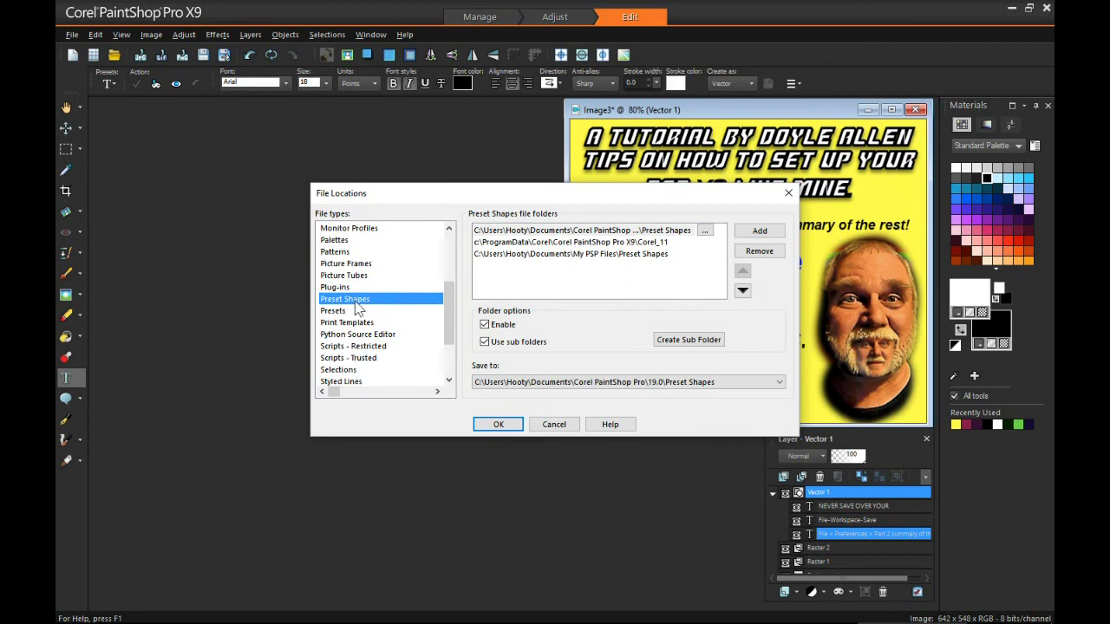
click(336, 312)
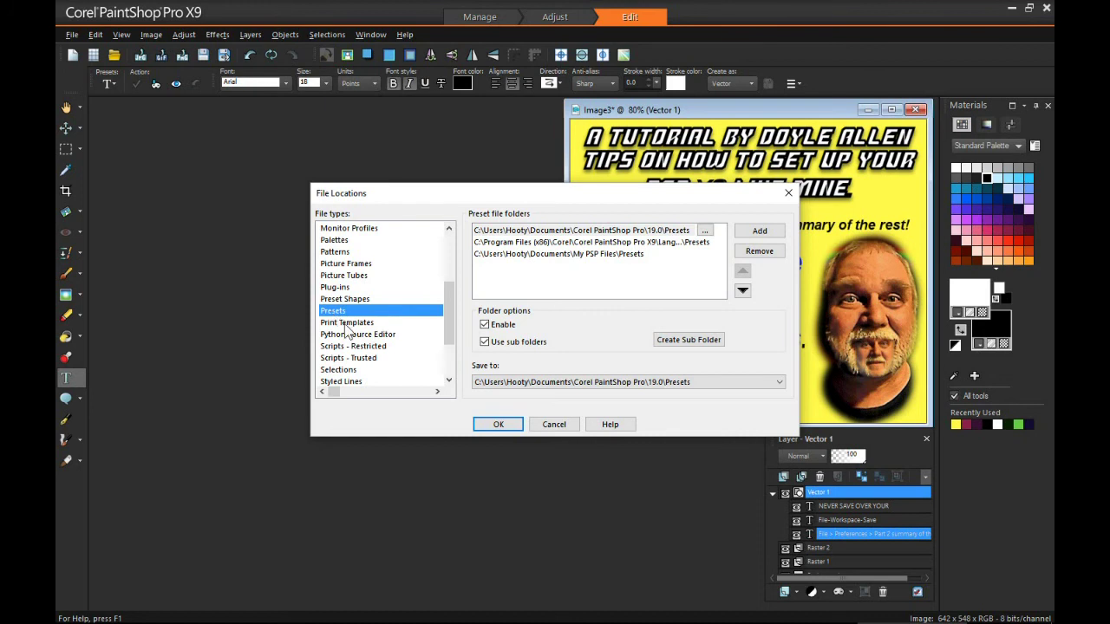
click(347, 324)
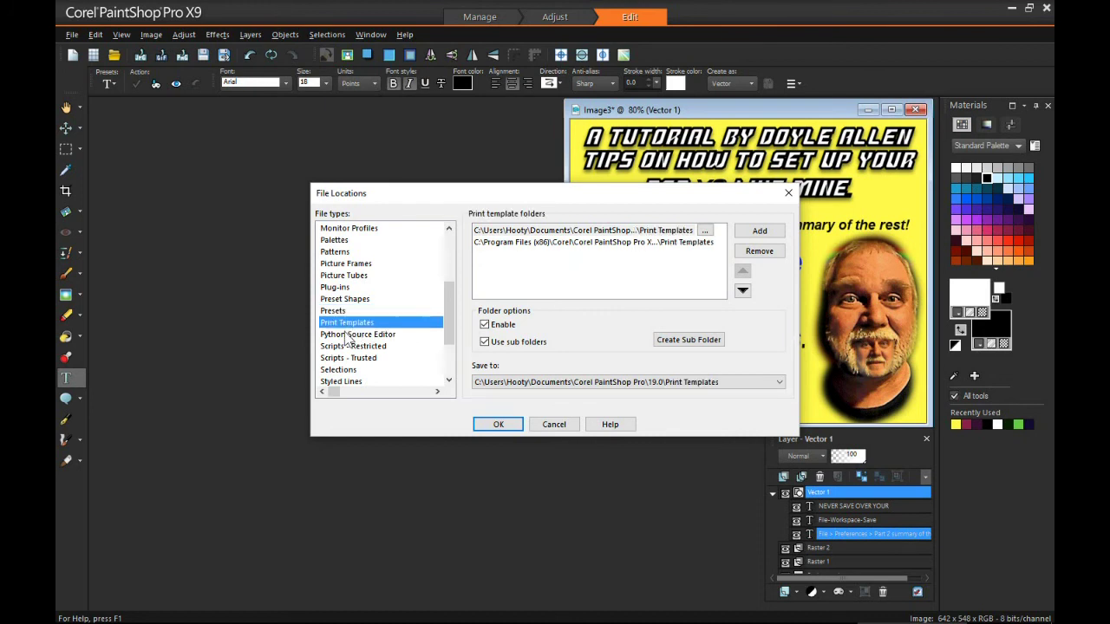
- Review the Python Source Editor path and the folders for restricted scripts, trusted scripts, Selections and Styled Lines
click(348, 335)
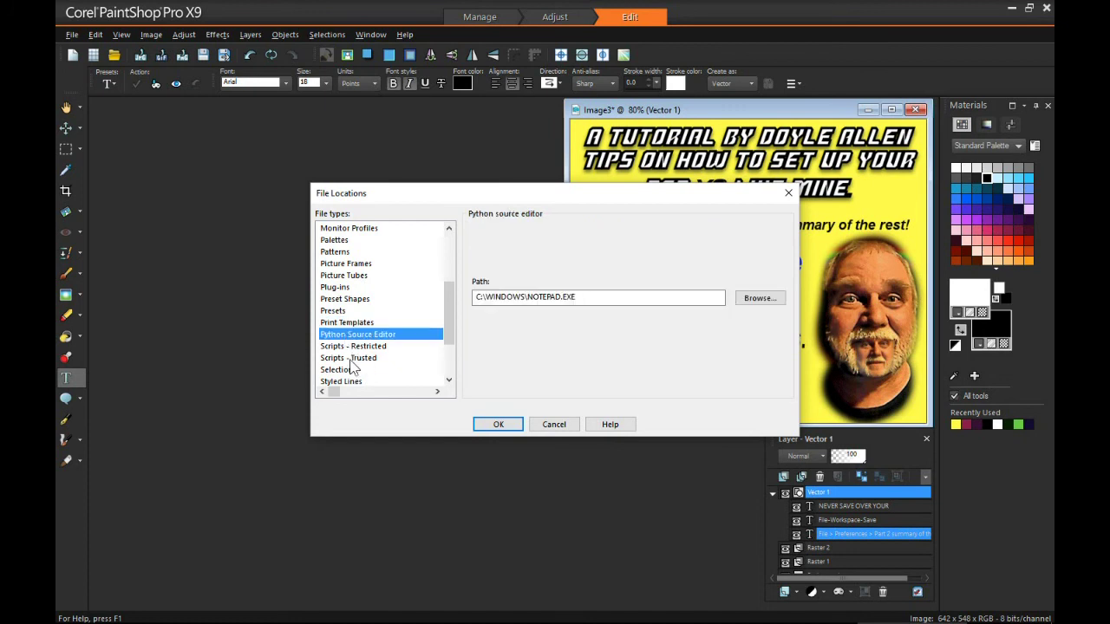
click(349, 348)
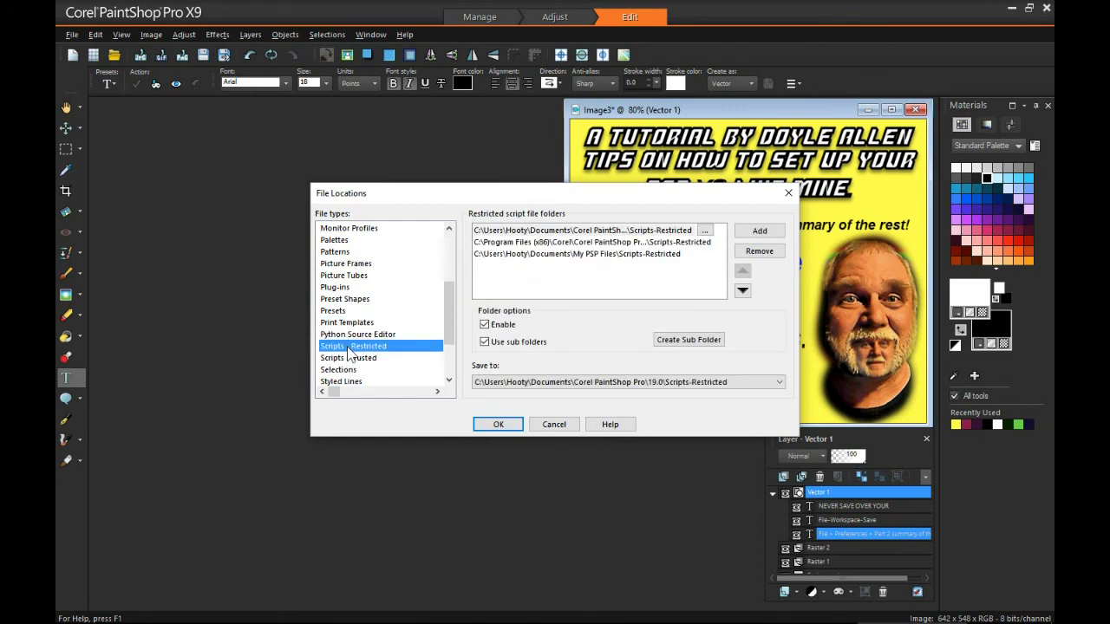
click(349, 358)
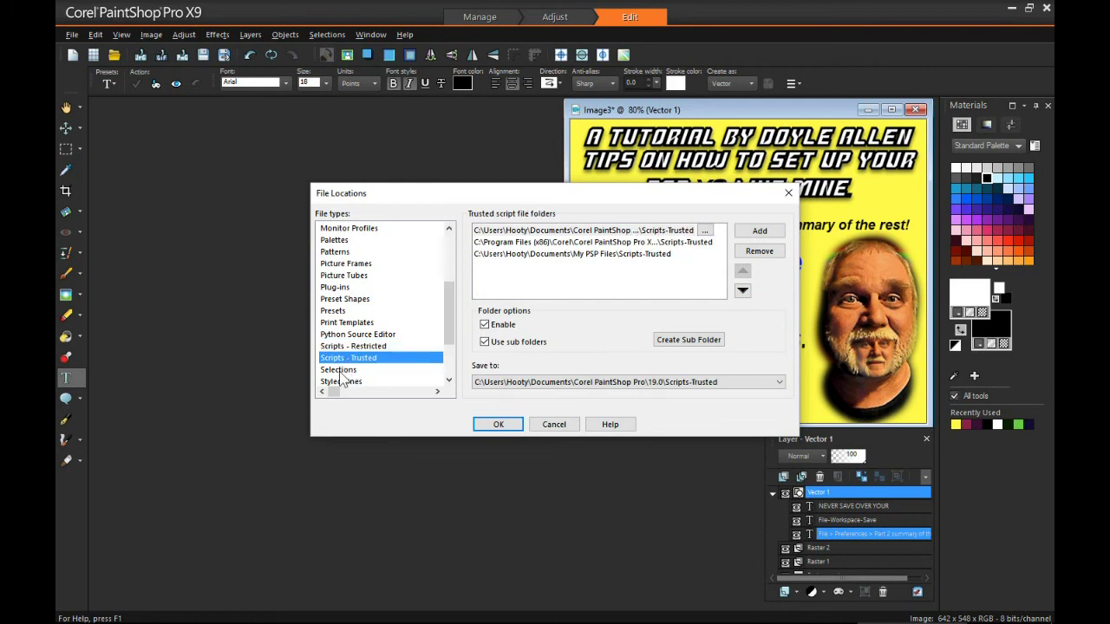
click(341, 370)
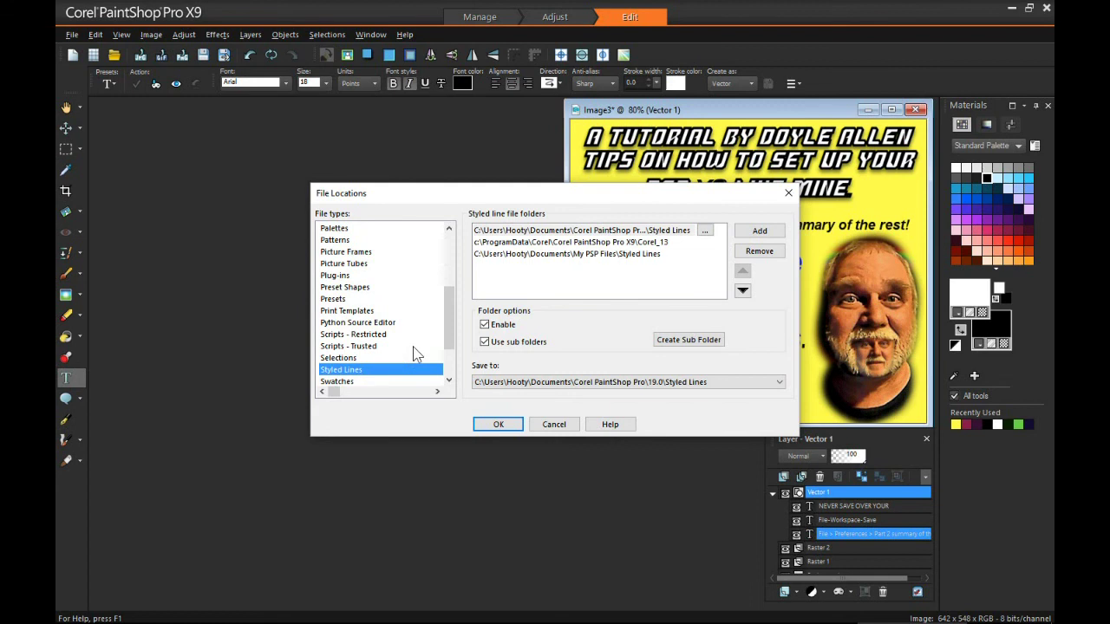
- Review the folders set for Swatches and Textures, and try to view the Undo/Temporary Files location
drag(450, 318, 452, 378)
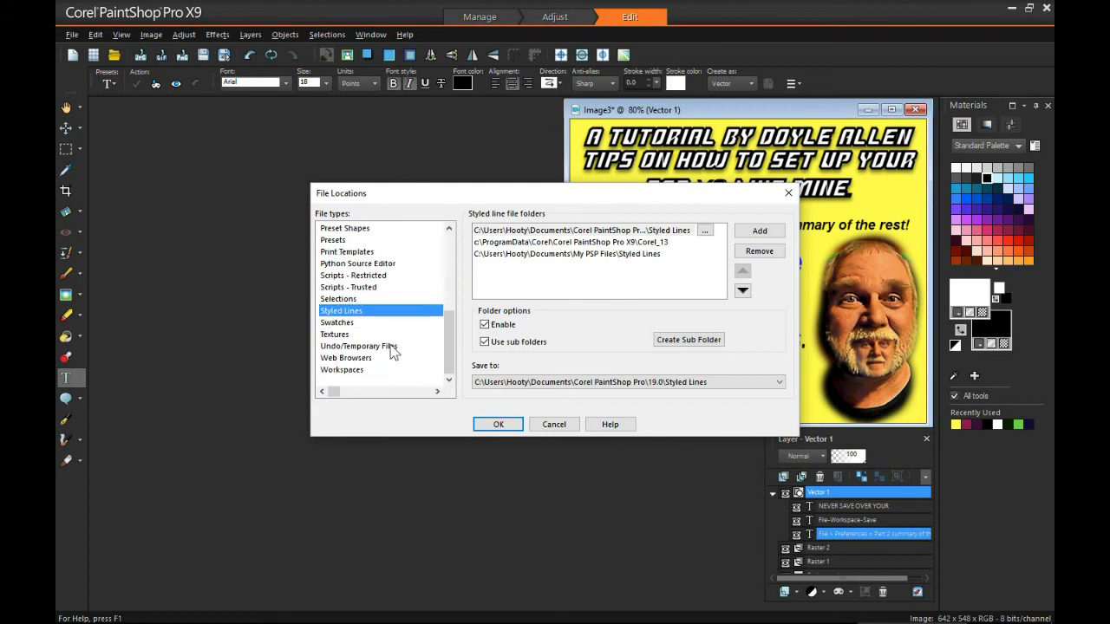
click(336, 327)
click(335, 337)
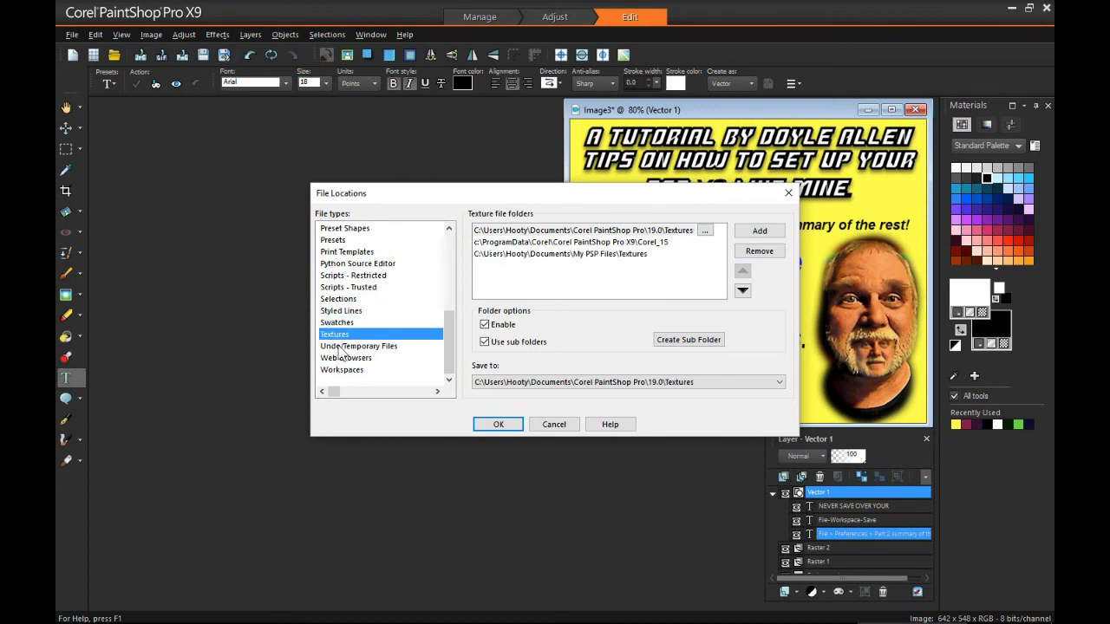
click(343, 347)
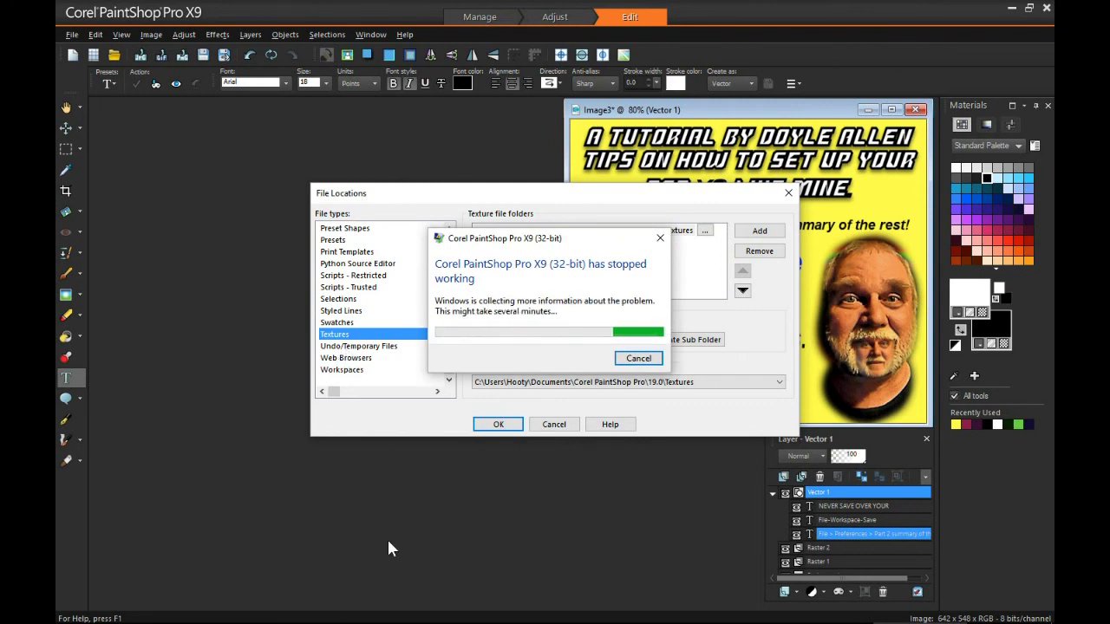
- Close the PaintShop Pro X9 program that has stopped working
mouse_move(219, 615)
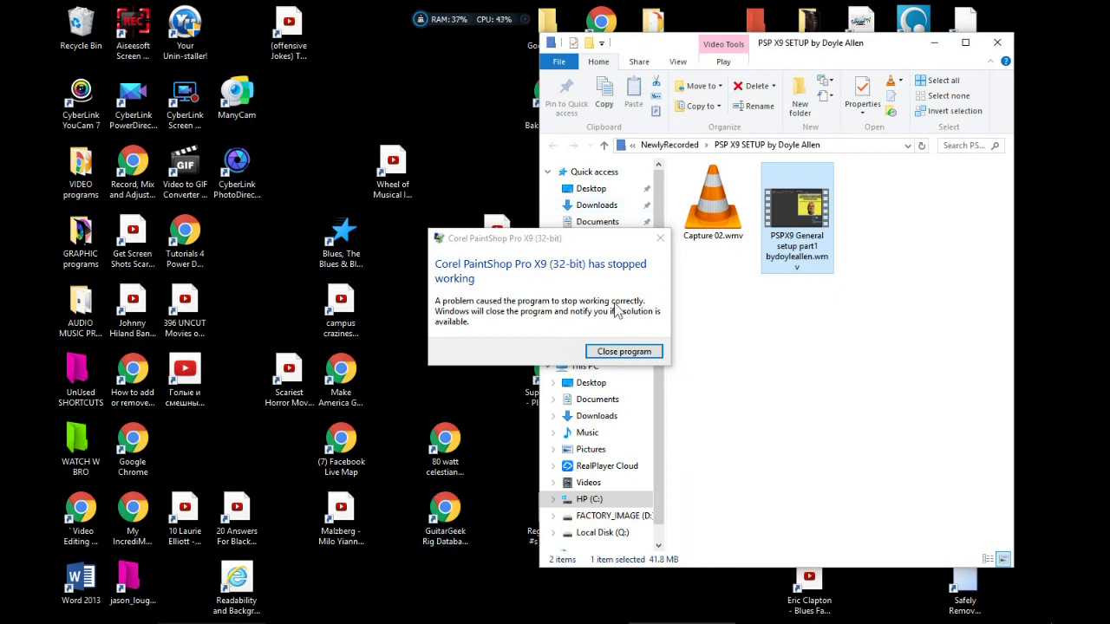
click(643, 355)
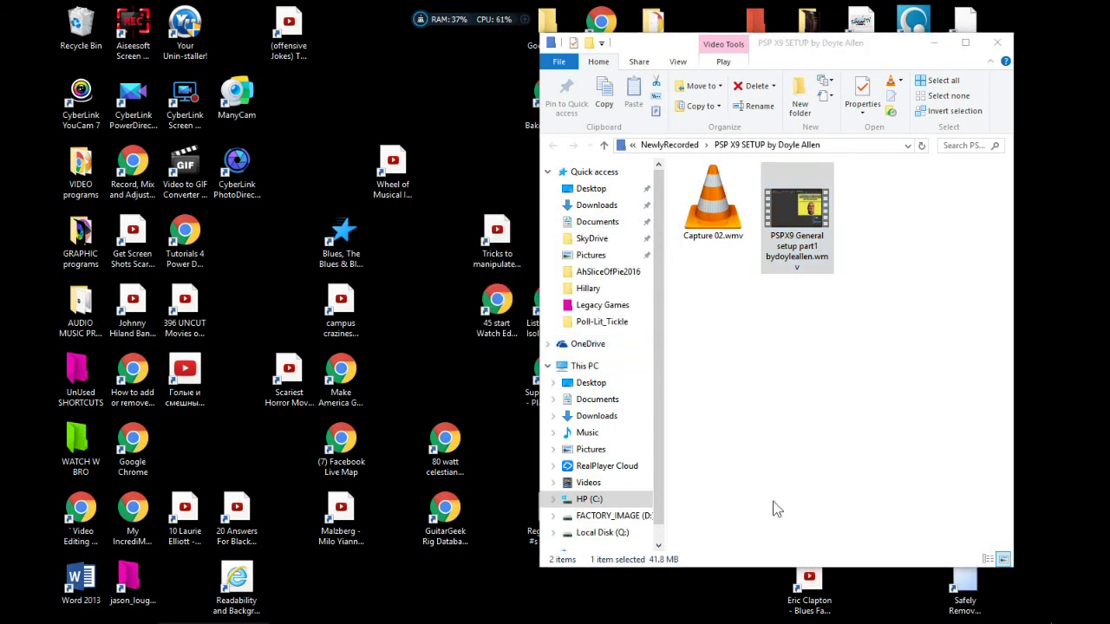
- Check the open windows and bring up the Windows Error Reporting status for PaintShop Pro X9
mouse_move(685, 613)
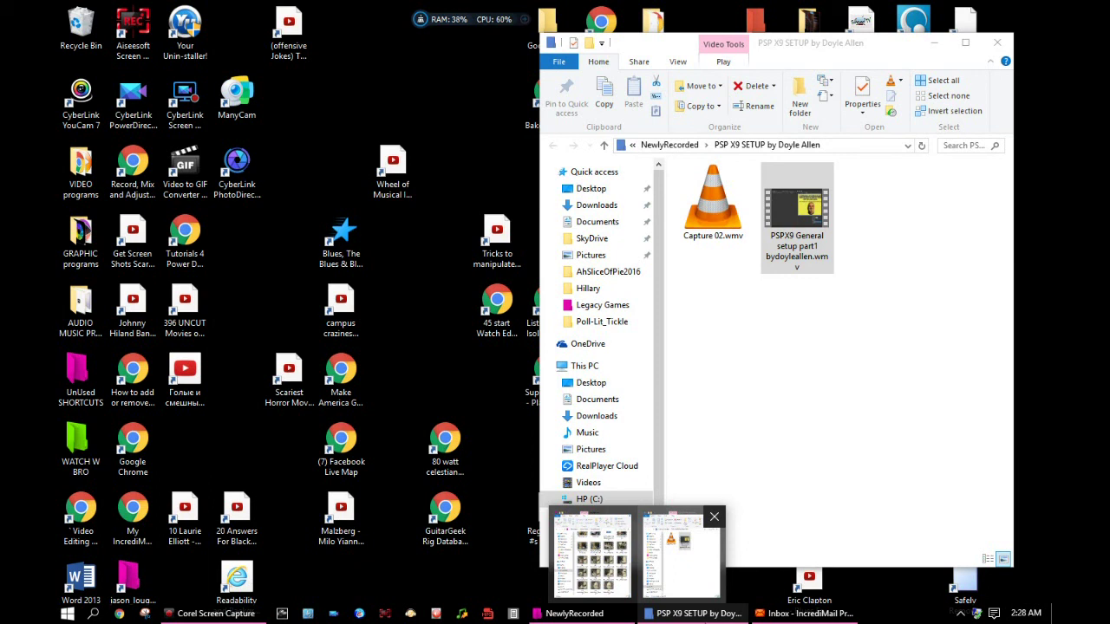
mouse_move(805, 613)
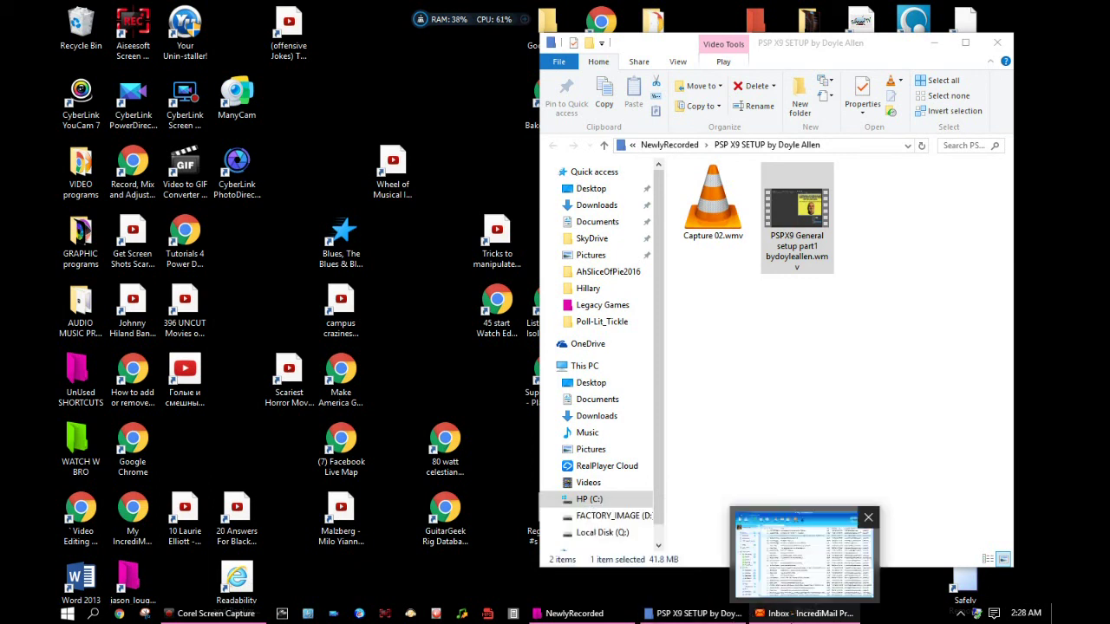
click(690, 616)
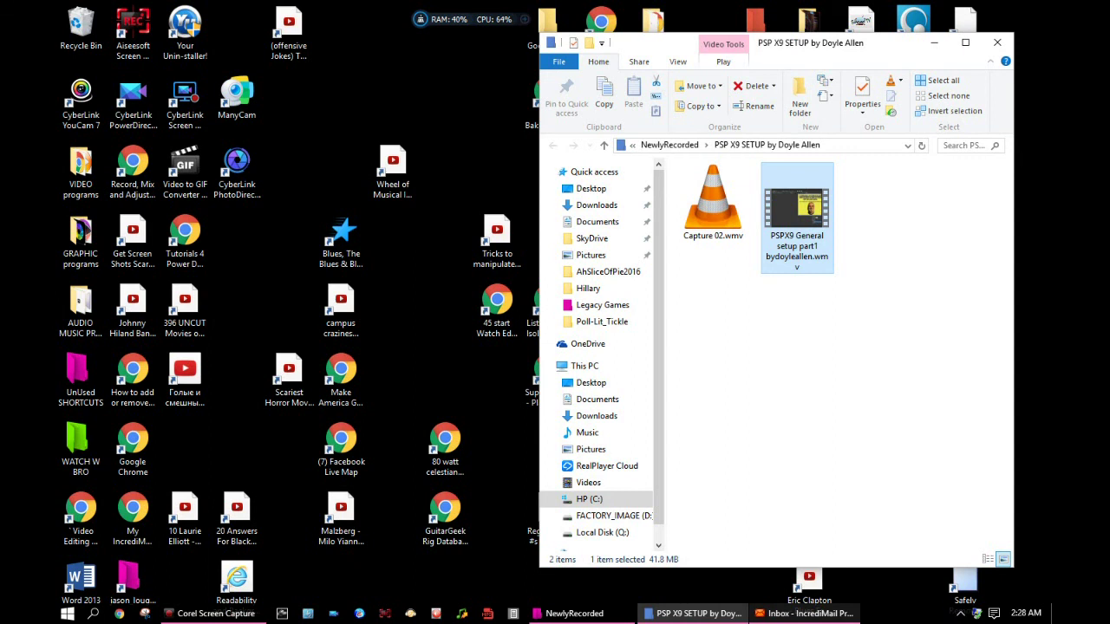
click(960, 614)
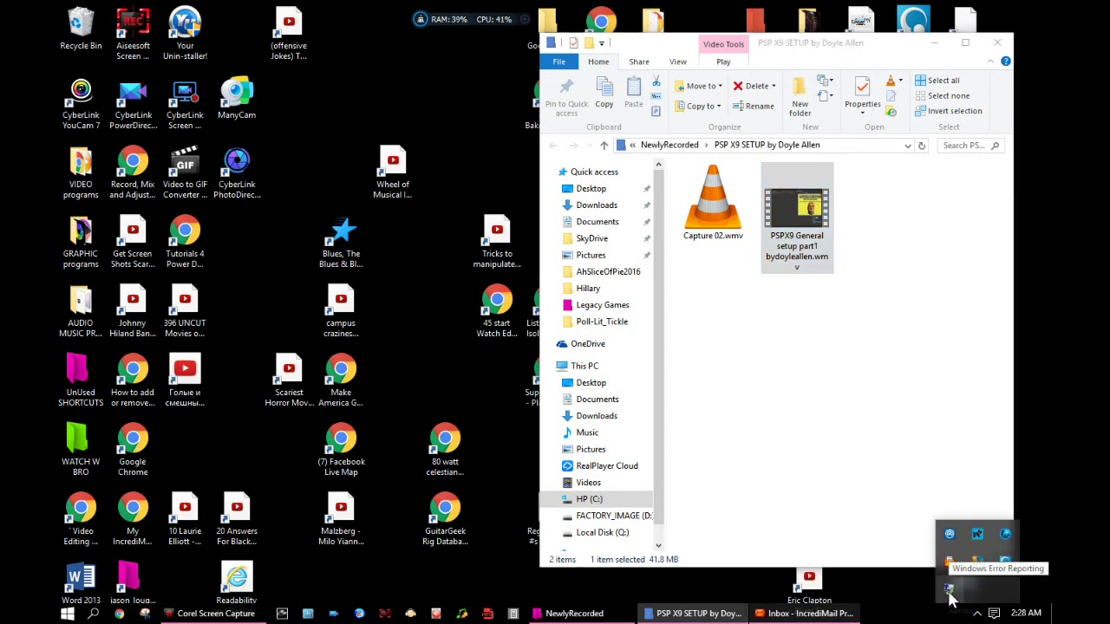
click(960, 589)
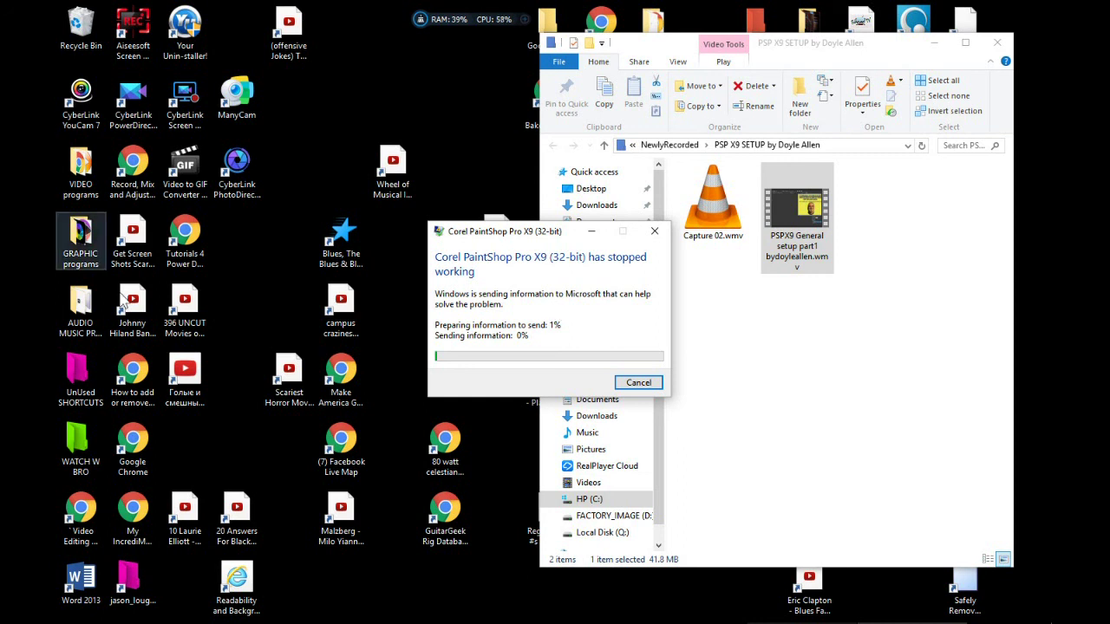
- Minimize the PSP X9 SETUP folder window to uncover the crash report, and check the hidden background program icons
mouse_move(577, 613)
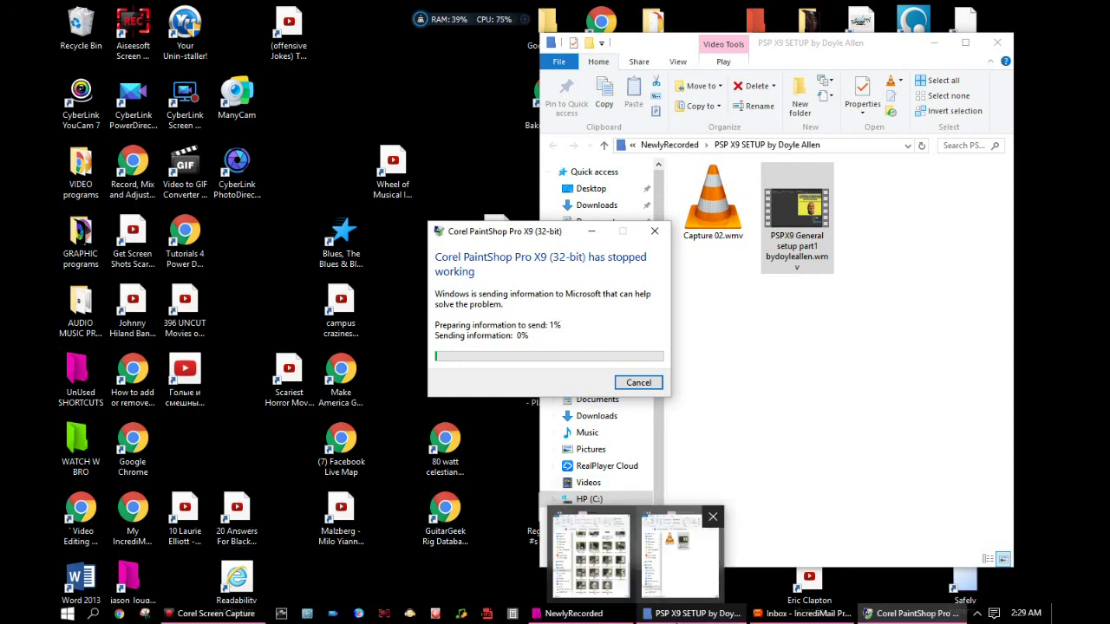
click(707, 616)
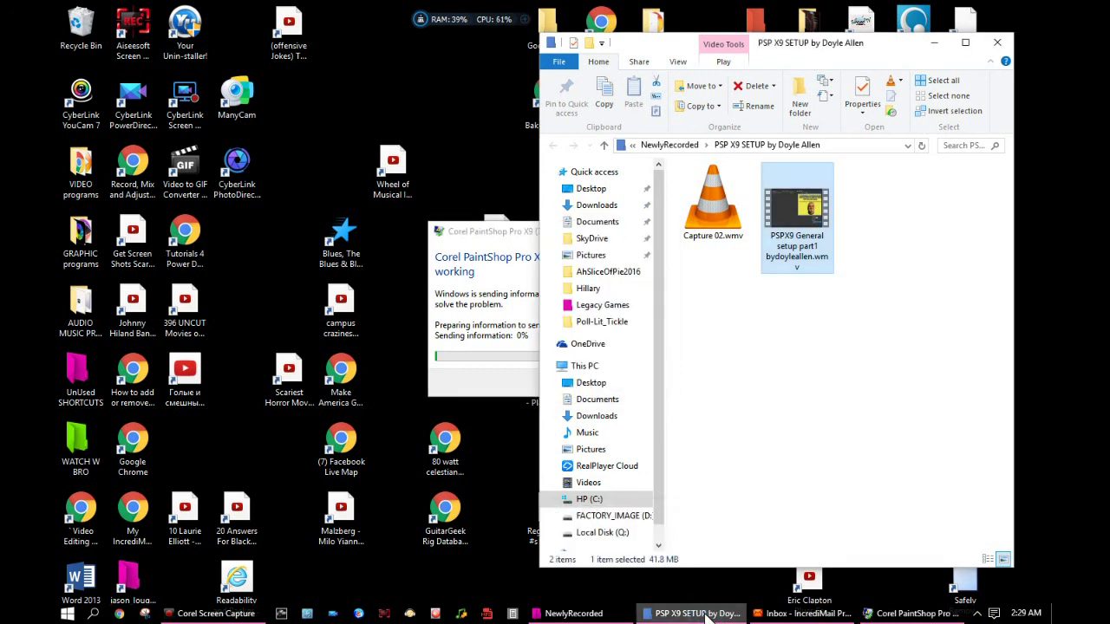
click(707, 614)
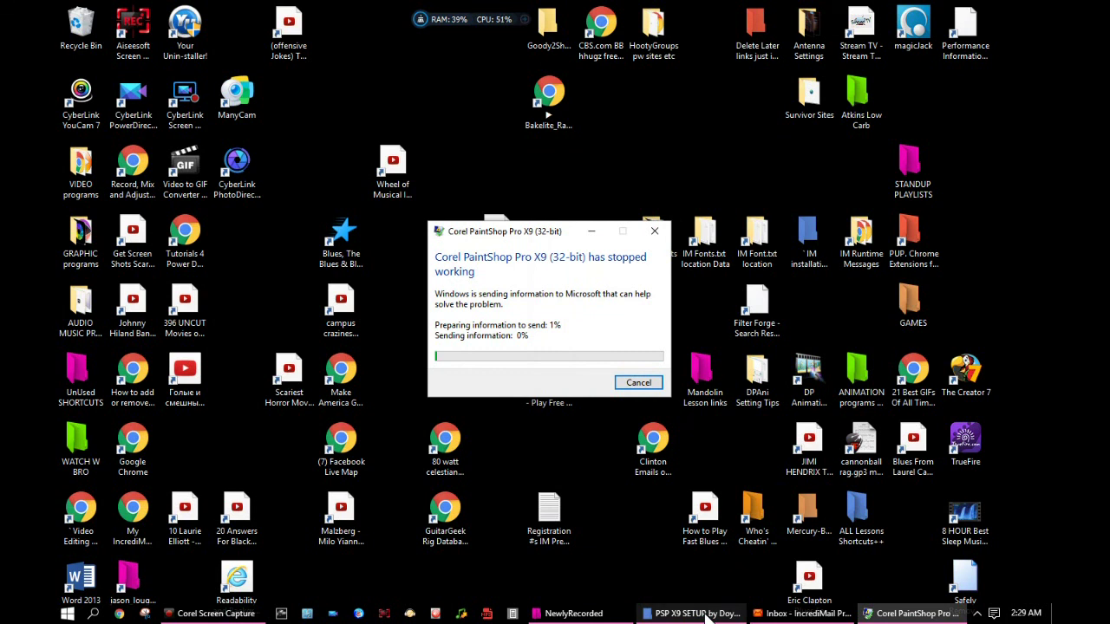
click(707, 615)
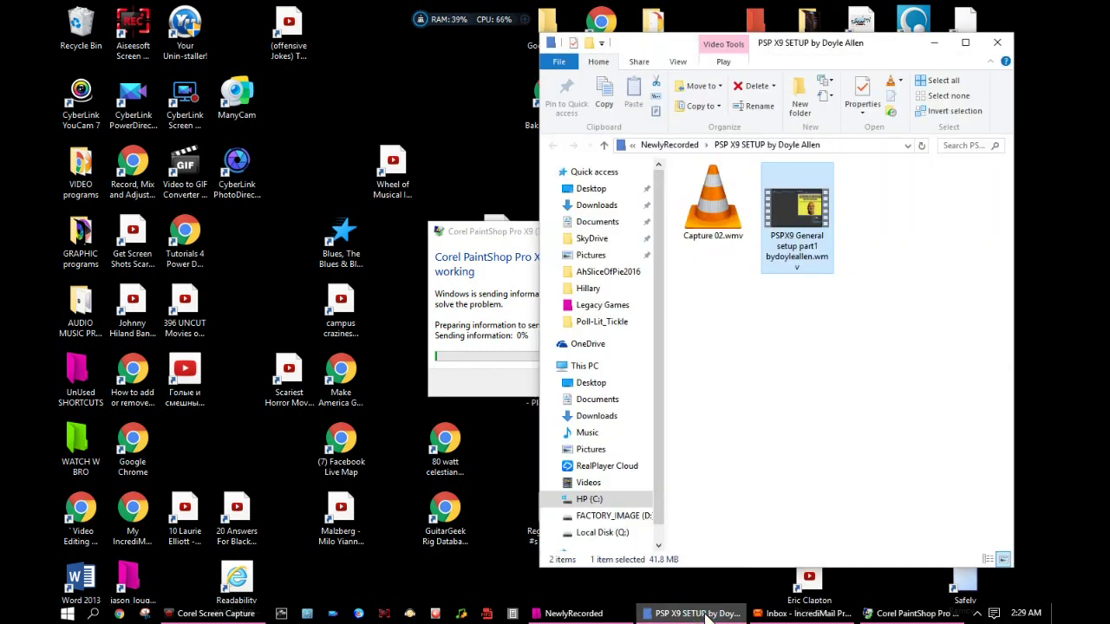
click(707, 614)
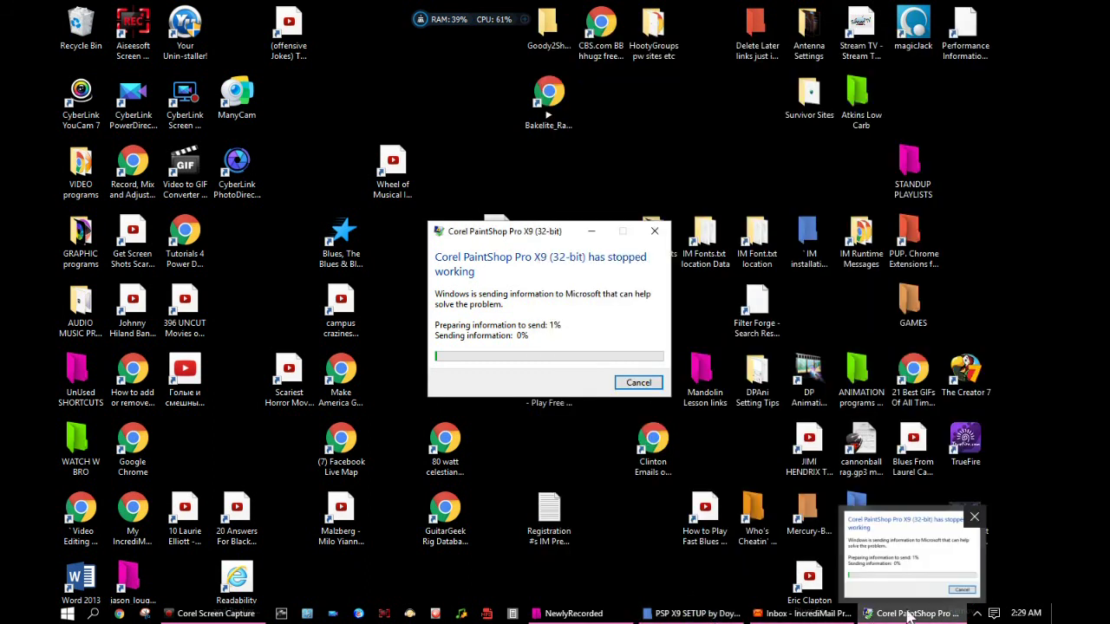
click(978, 614)
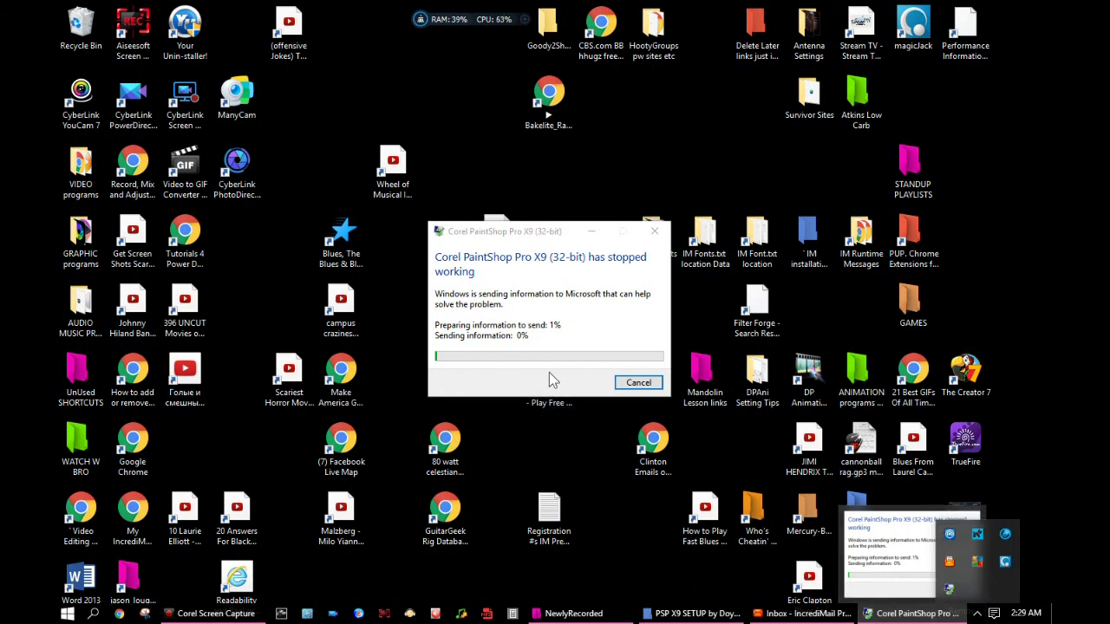
click(590, 330)
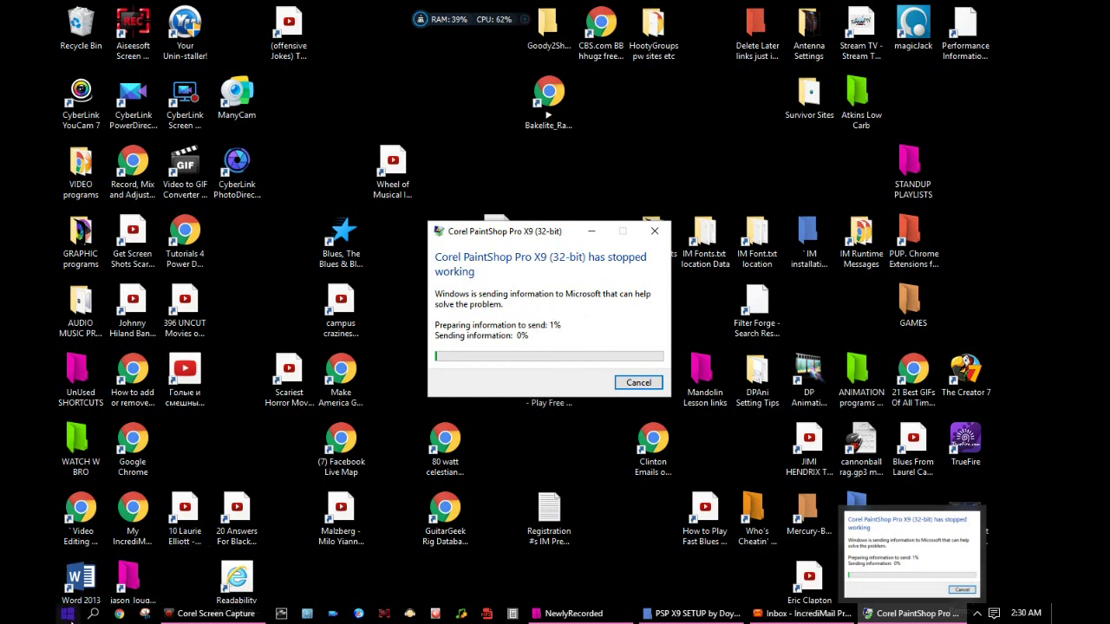
- Bring up the list of installed programs that includes Corel PaintShop Pro X9
click(68, 614)
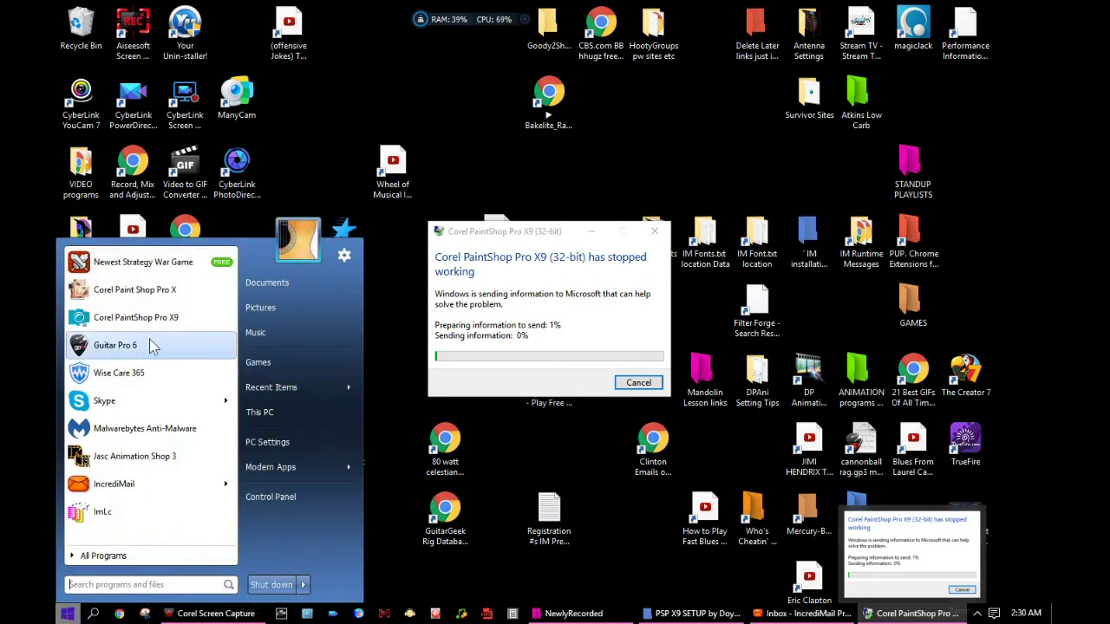